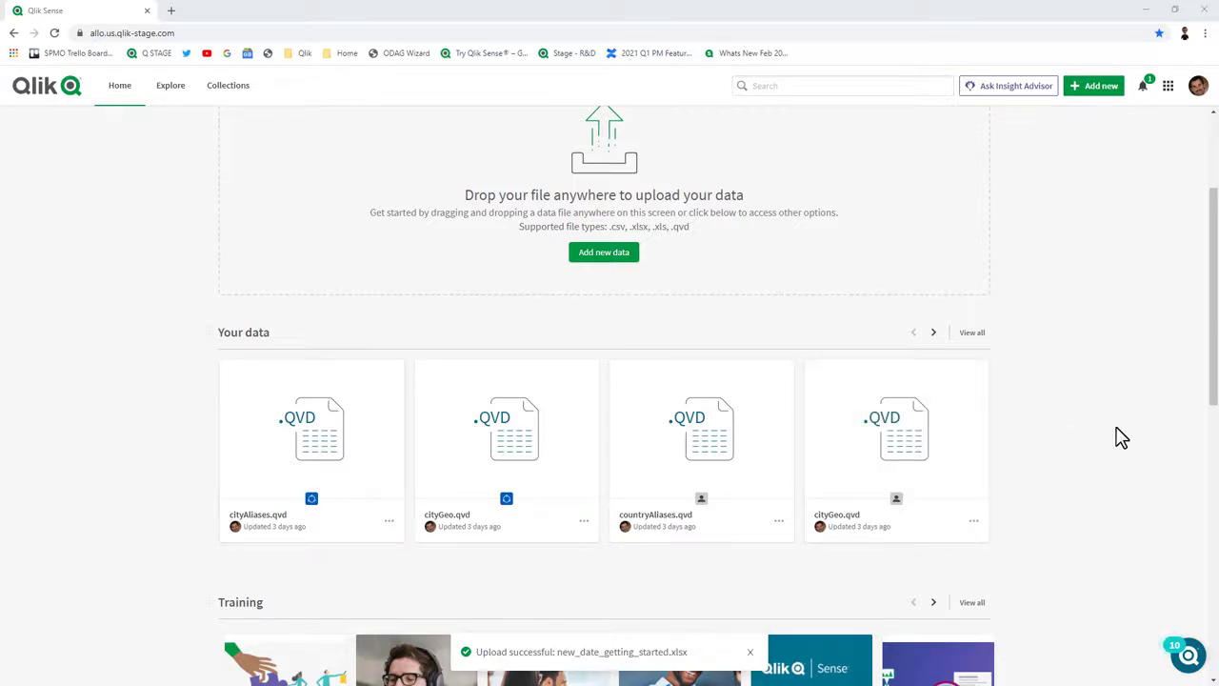
Add new_date_getting_started.xlsx as a data file and upload it to RetroGaming Space.
left_click(1101, 87)
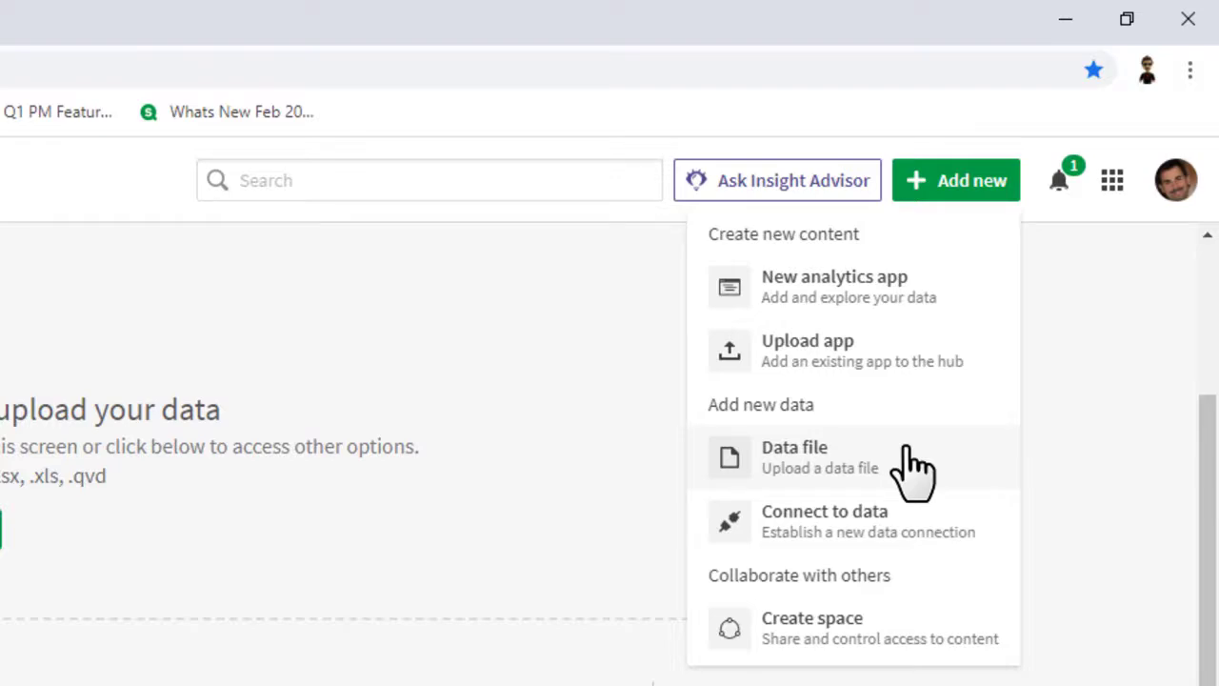
left_click(912, 465)
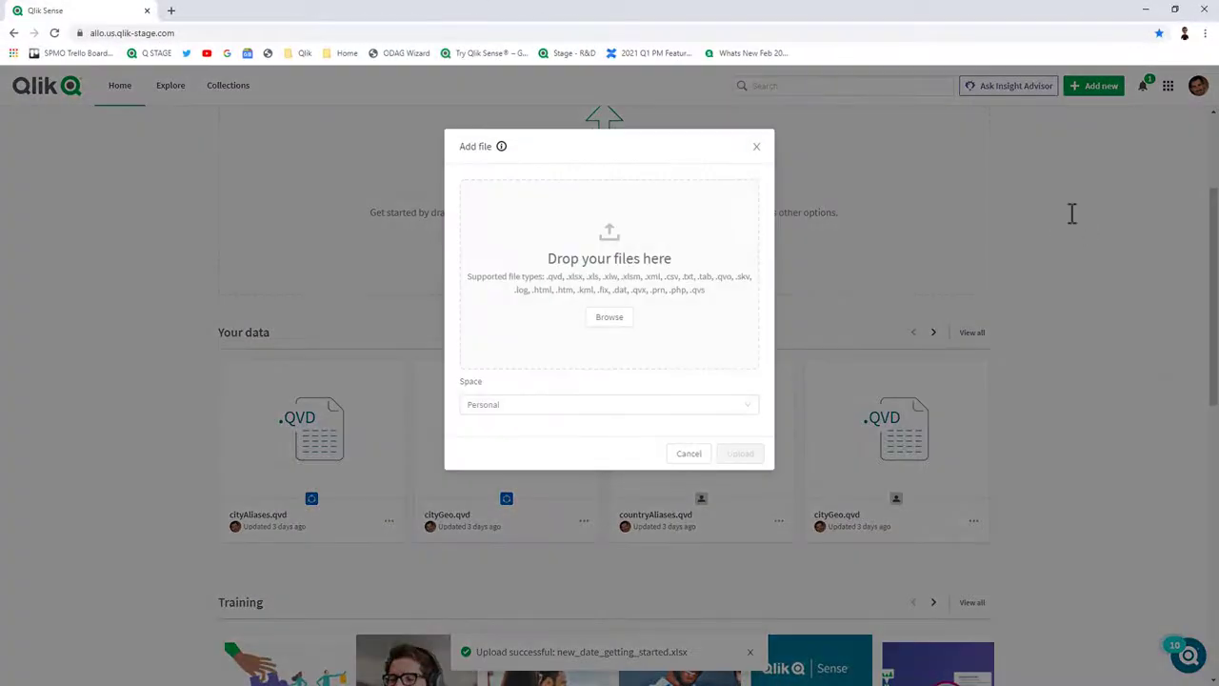
left_click(629, 322)
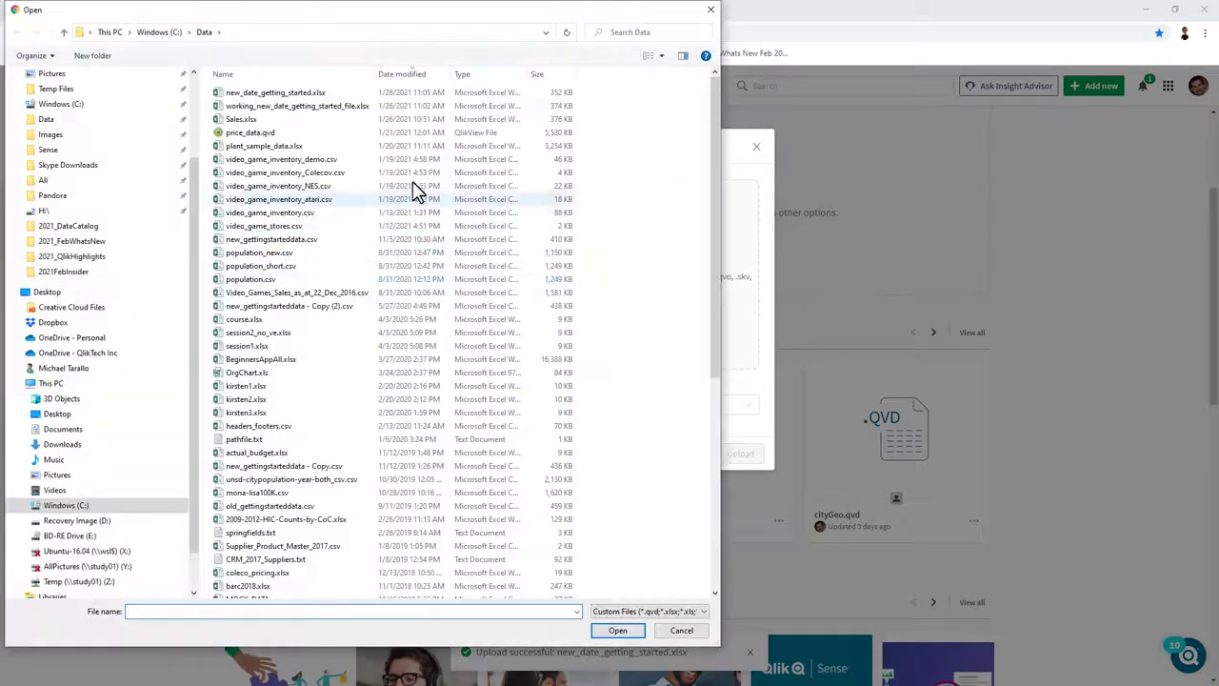
left_click(291, 95)
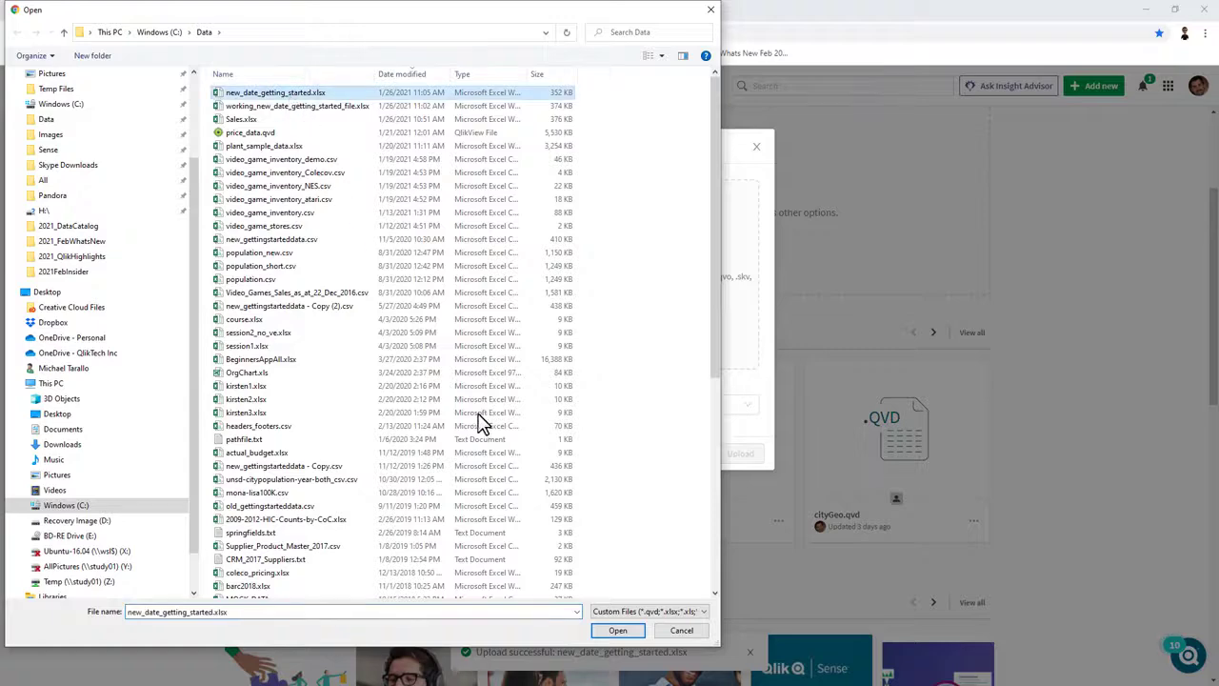
left_click(608, 630)
left_click(752, 318)
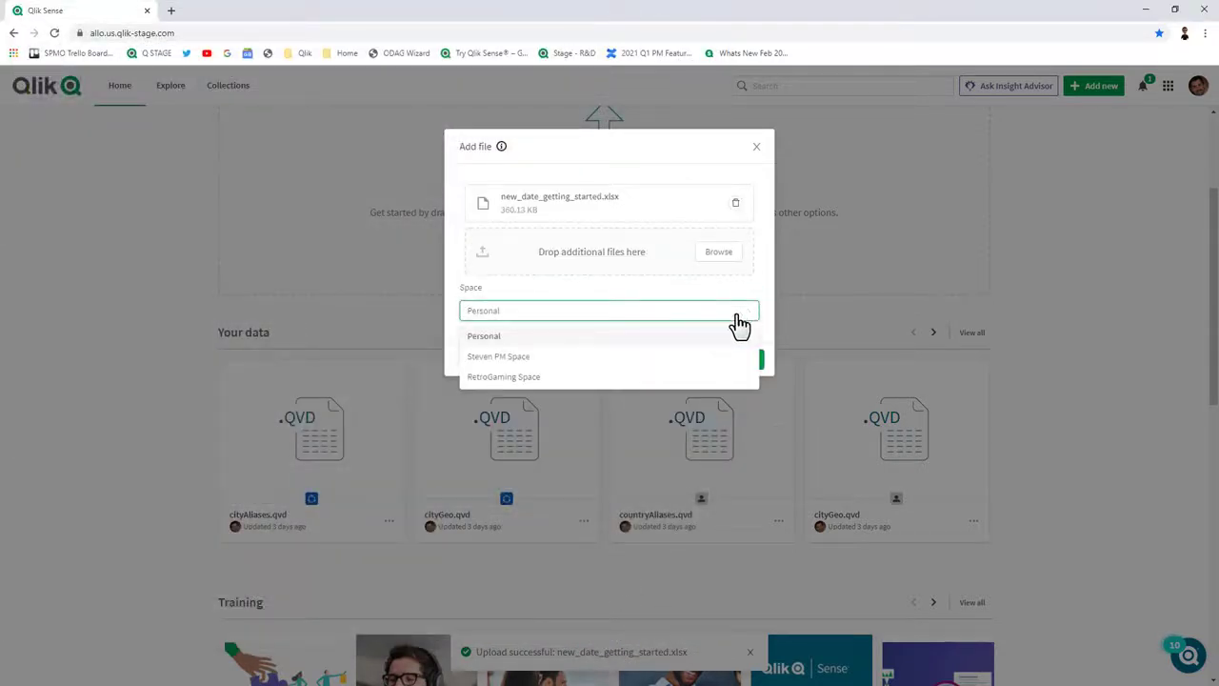
left_click(574, 377)
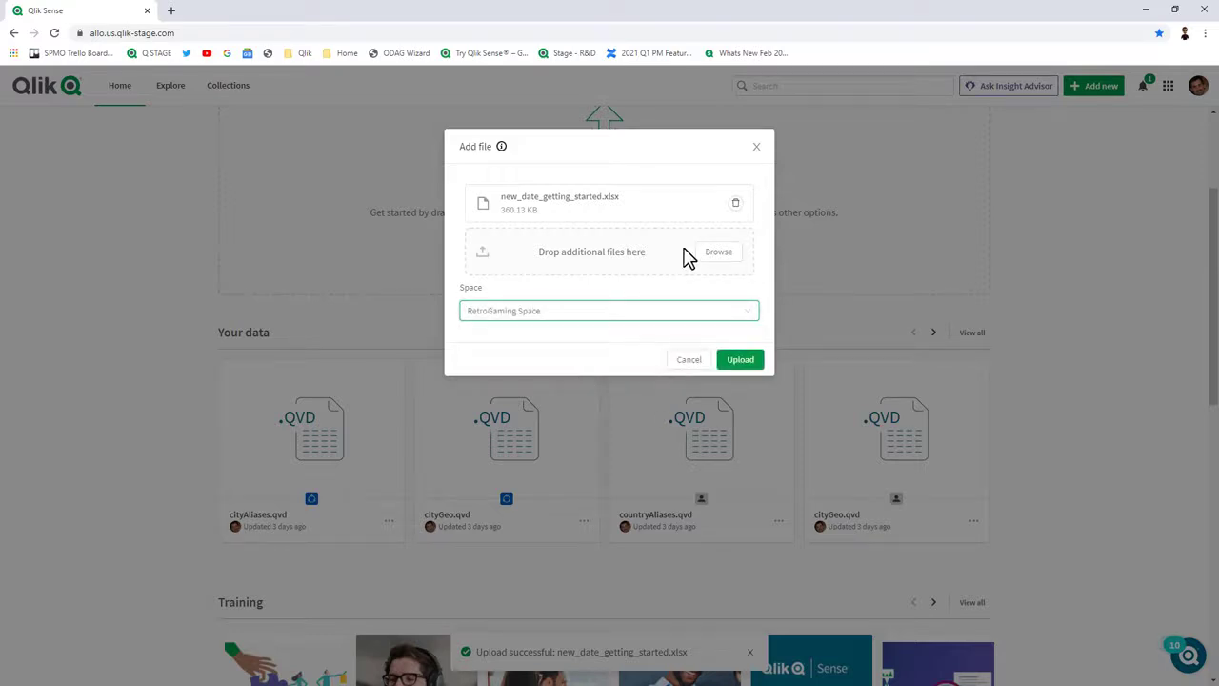
left_click(739, 362)
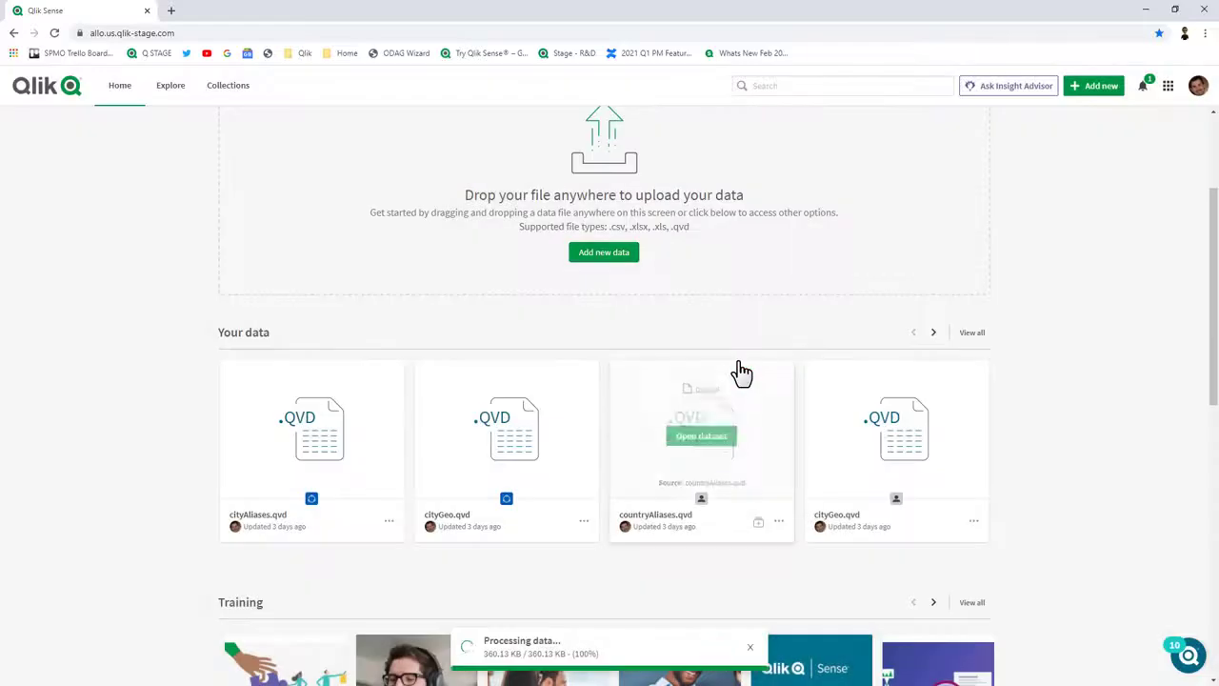
Switch the Explore view to the RetroGaming Space.
scroll(741, 372, "down", 3)
scroll(741, 372, "up", 2)
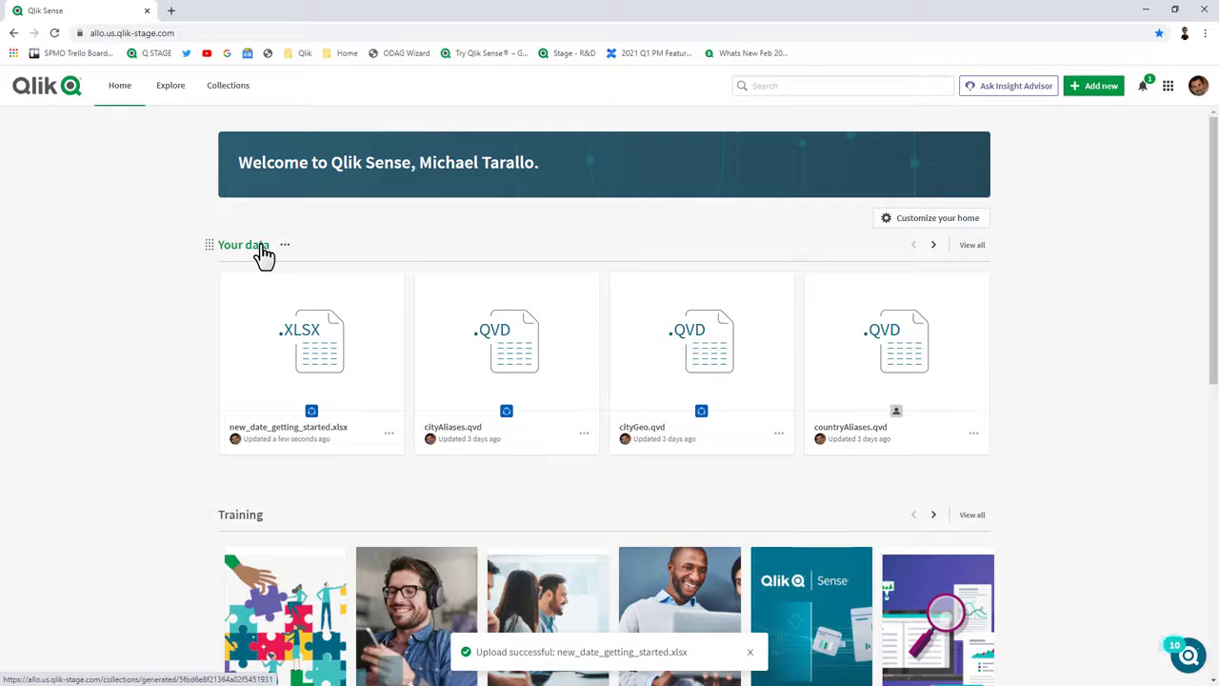
left_click(177, 90)
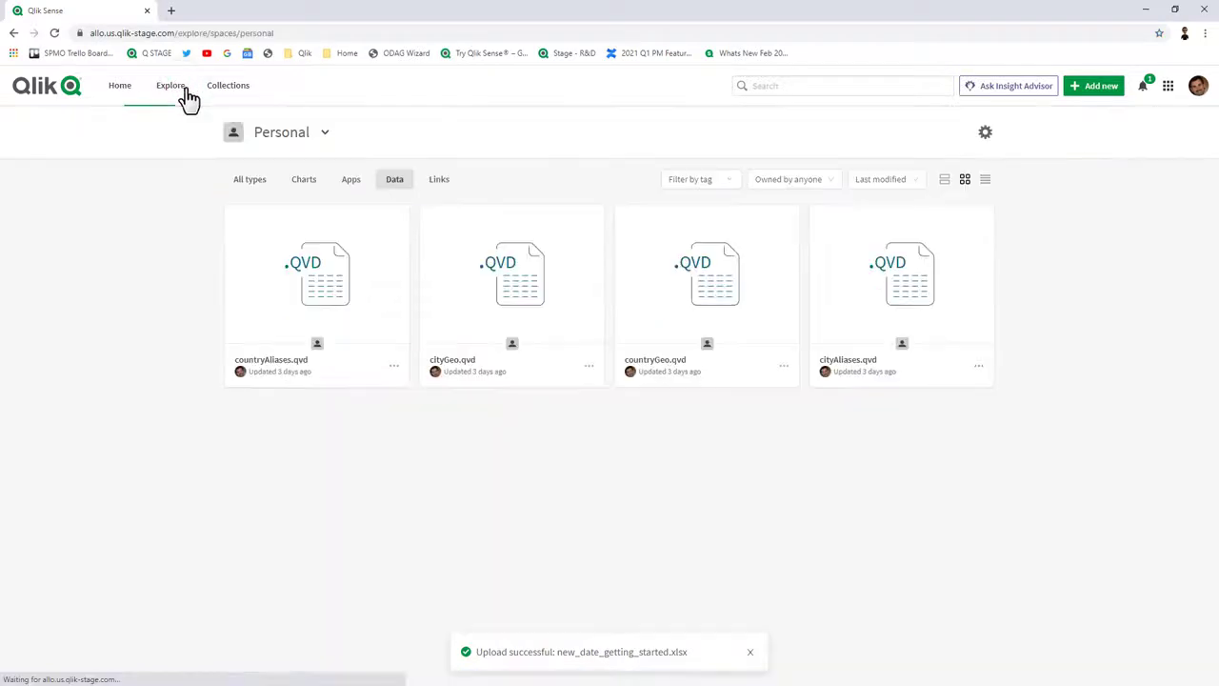
left_click(319, 136)
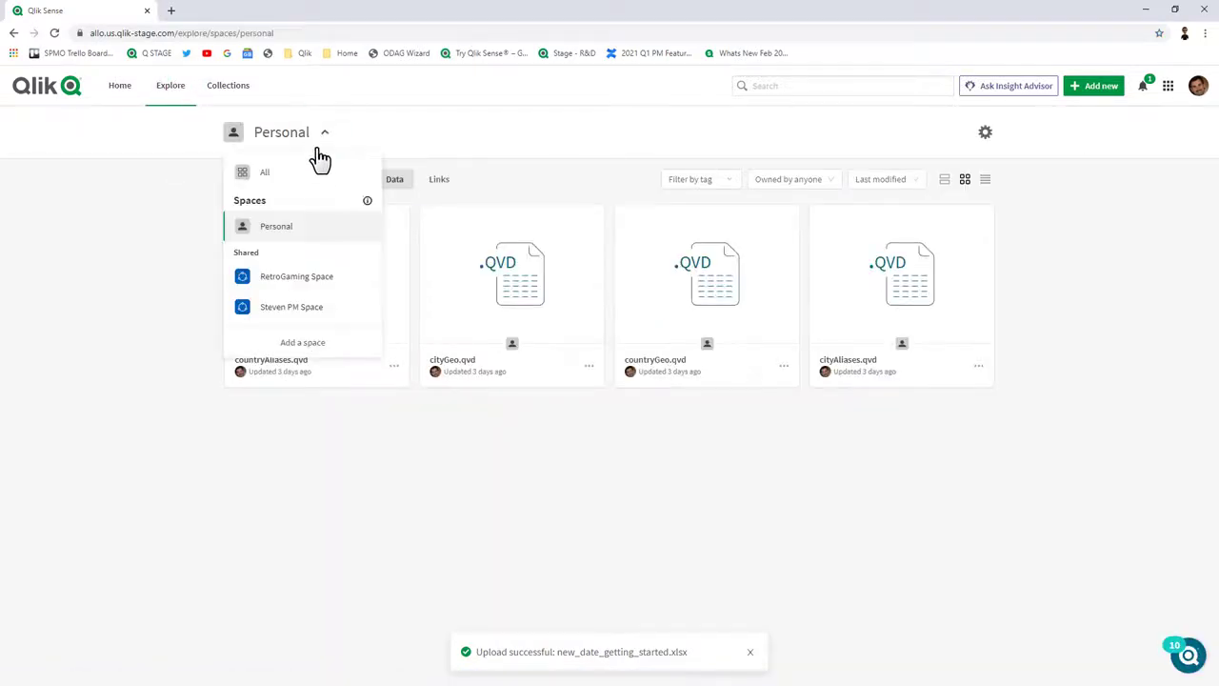
left_click(292, 283)
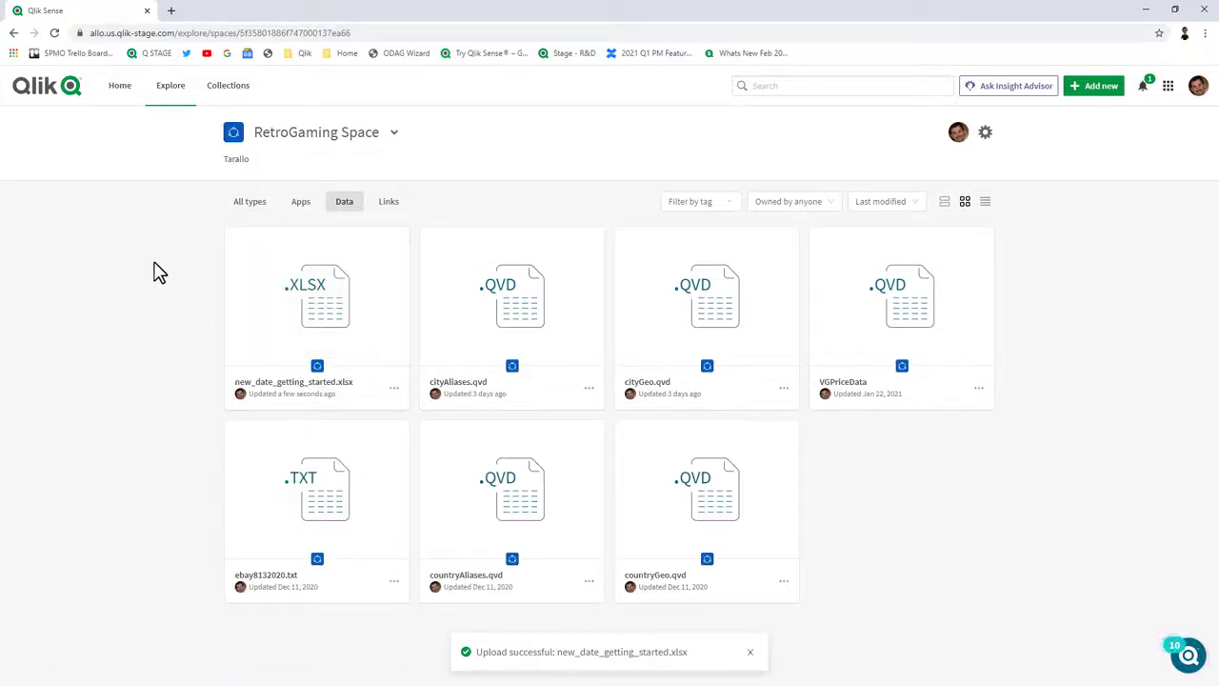
Show the space's data sources and check the actions for the uploaded xlsx file.
left_click(985, 134)
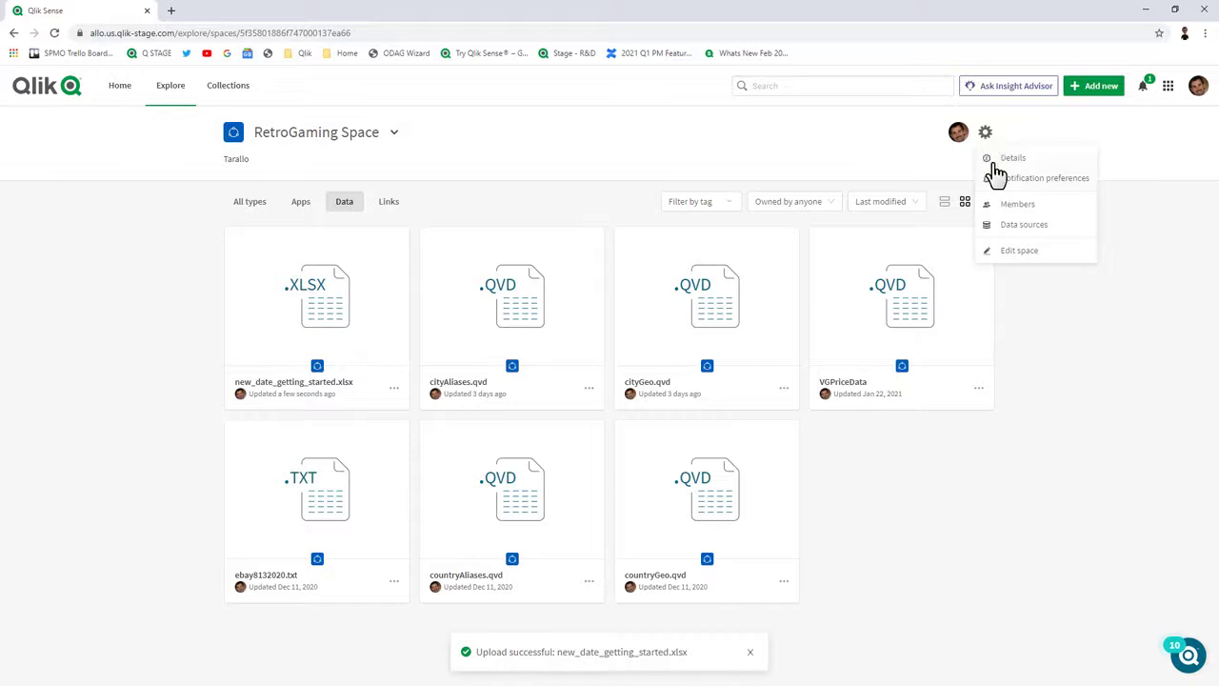
left_click(1007, 228)
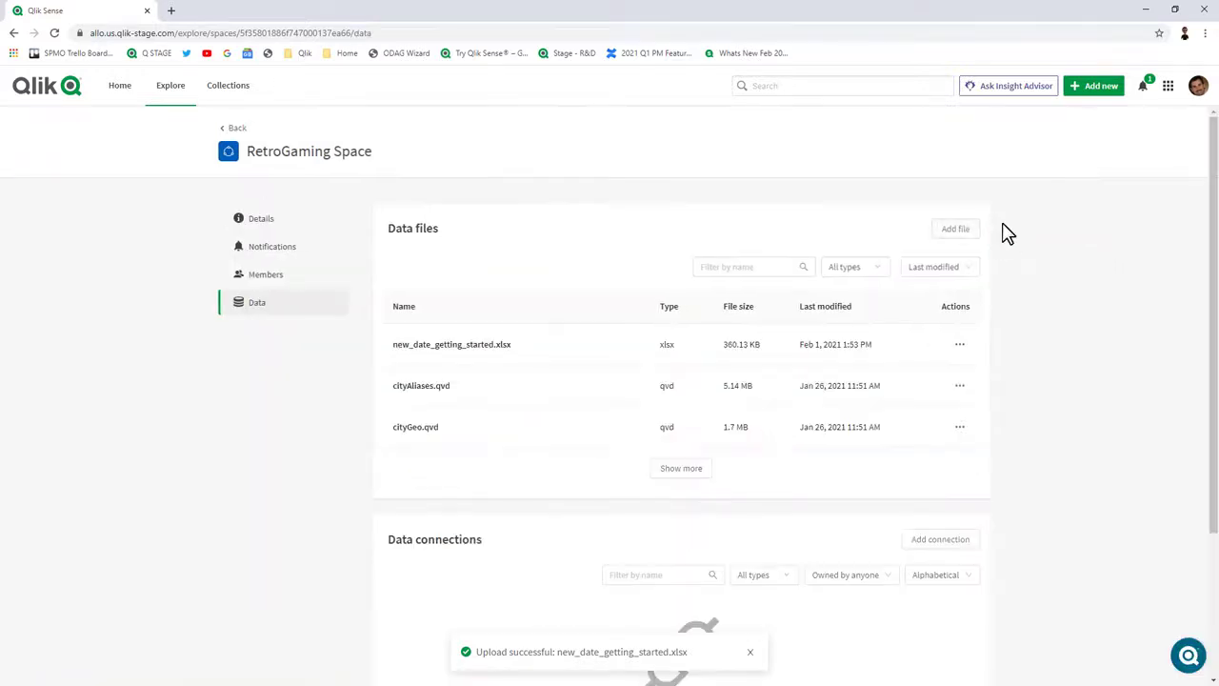
left_click(962, 348)
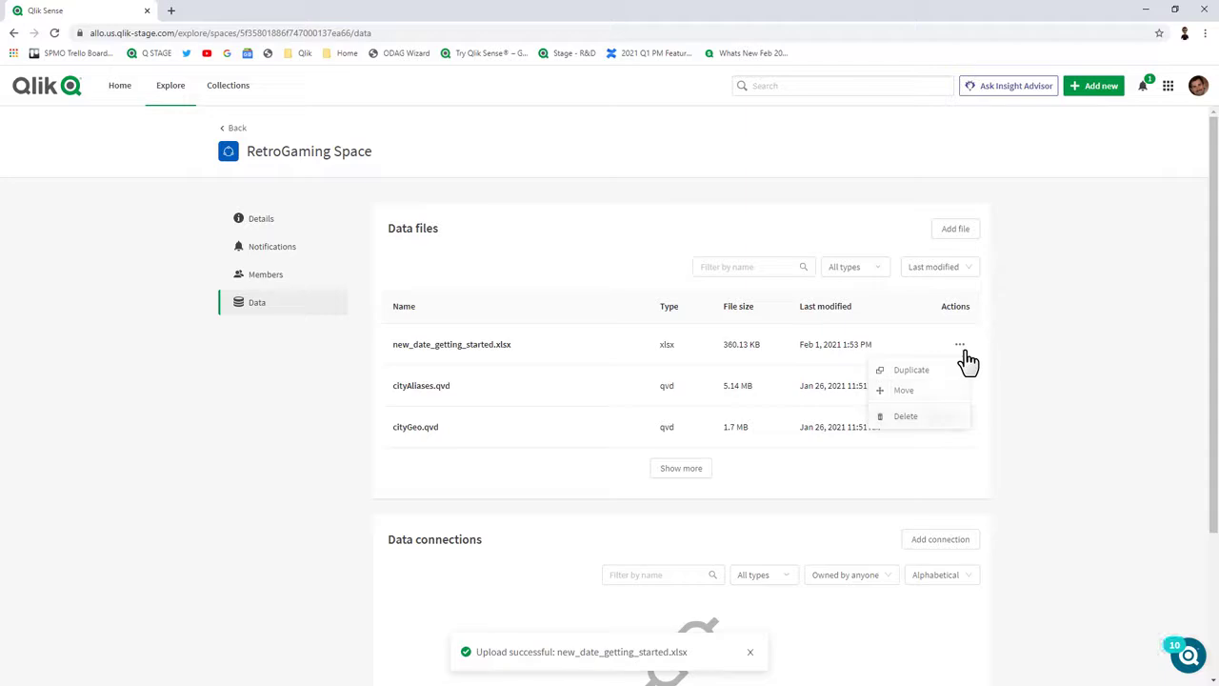
left_click(1044, 410)
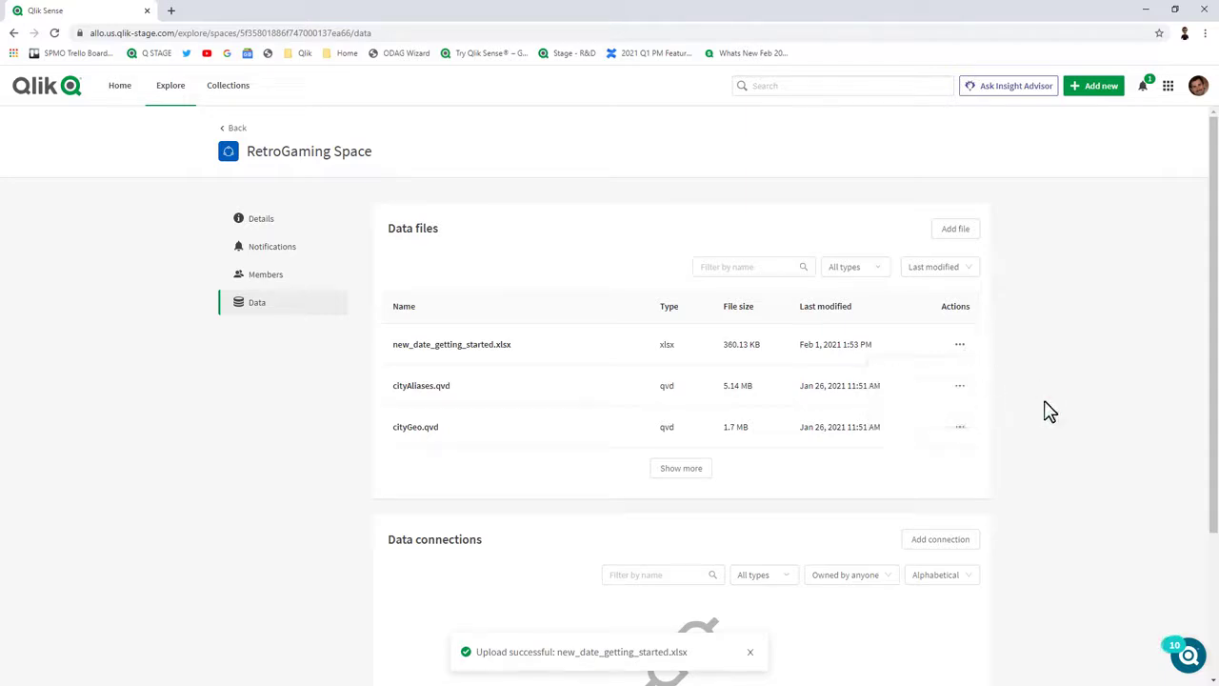
From Home, edit the xlsx dataset and rename it to Video Game Sales.
left_click(124, 95)
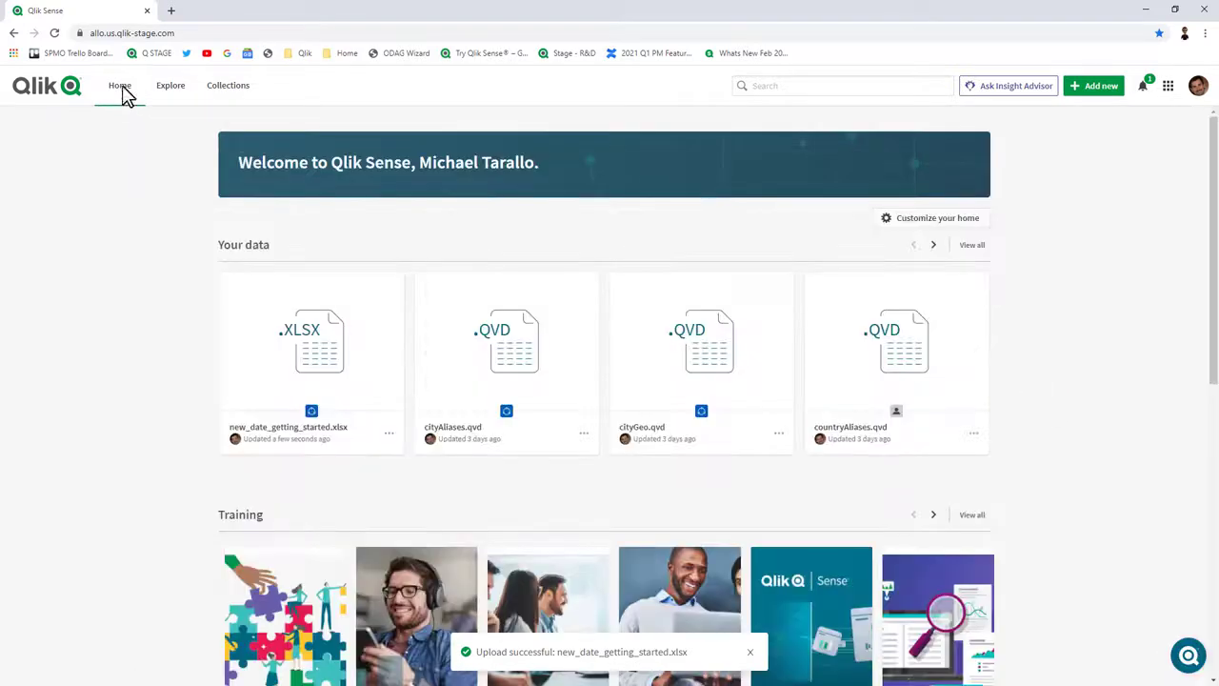
left_click(388, 433)
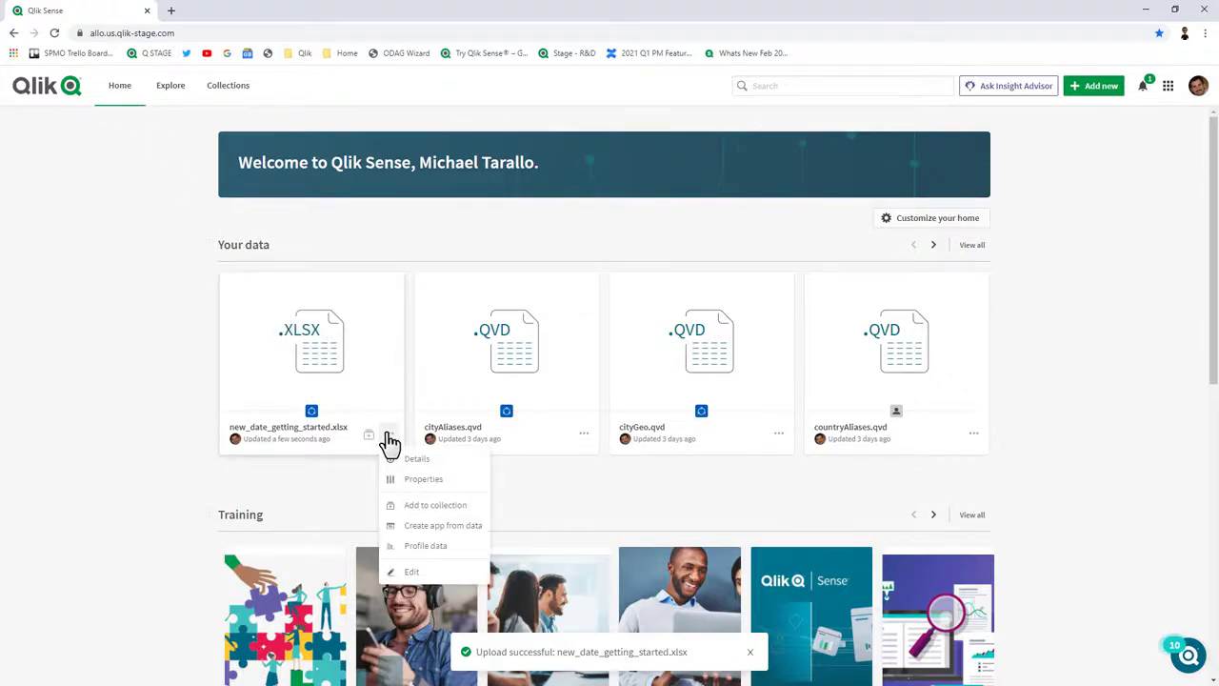
left_click(401, 571)
triple_click(619, 210)
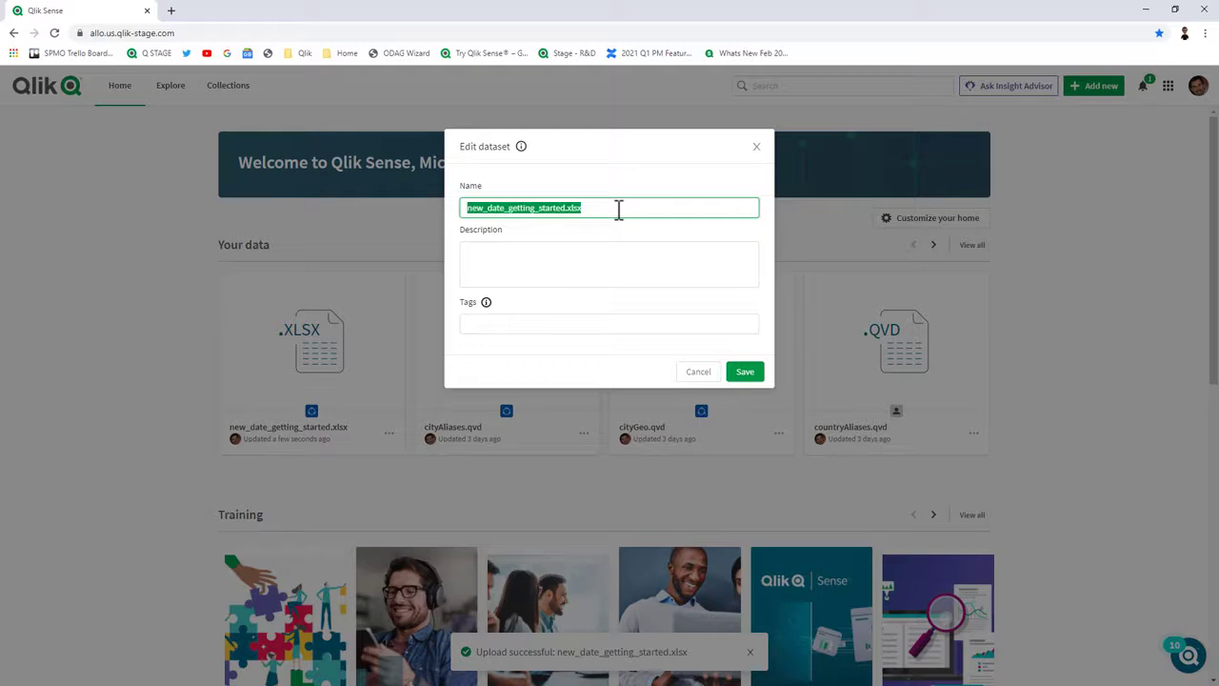
type("Video")
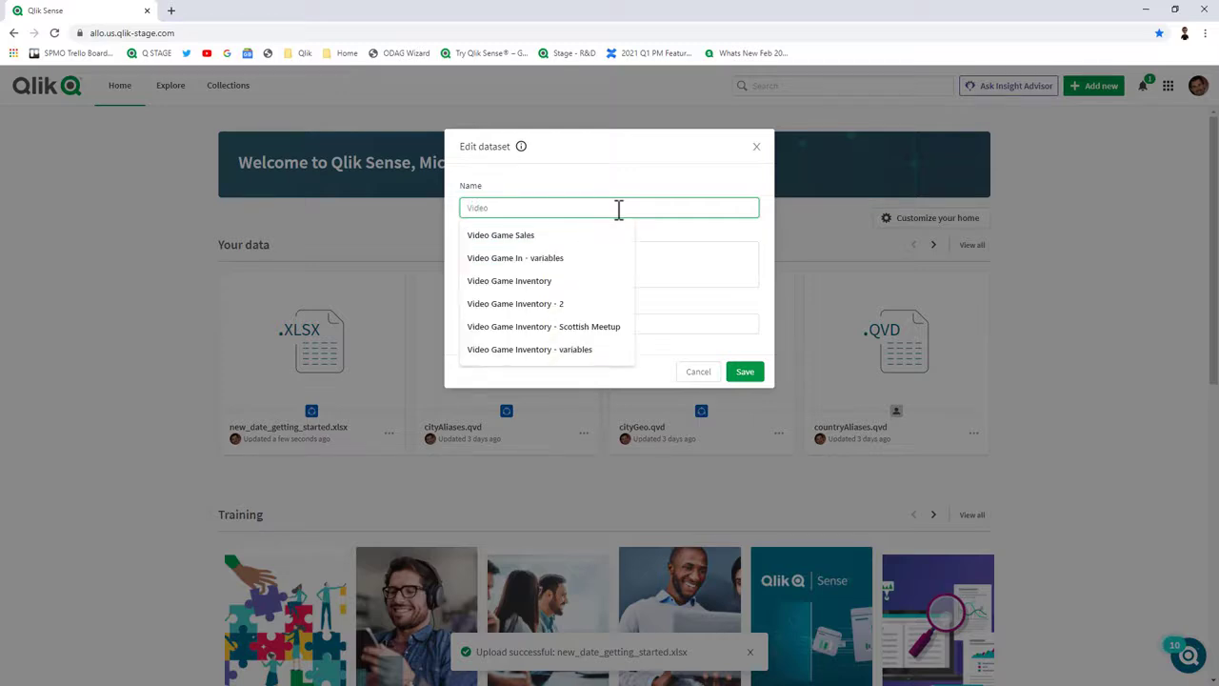
key("Down")
key("Return")
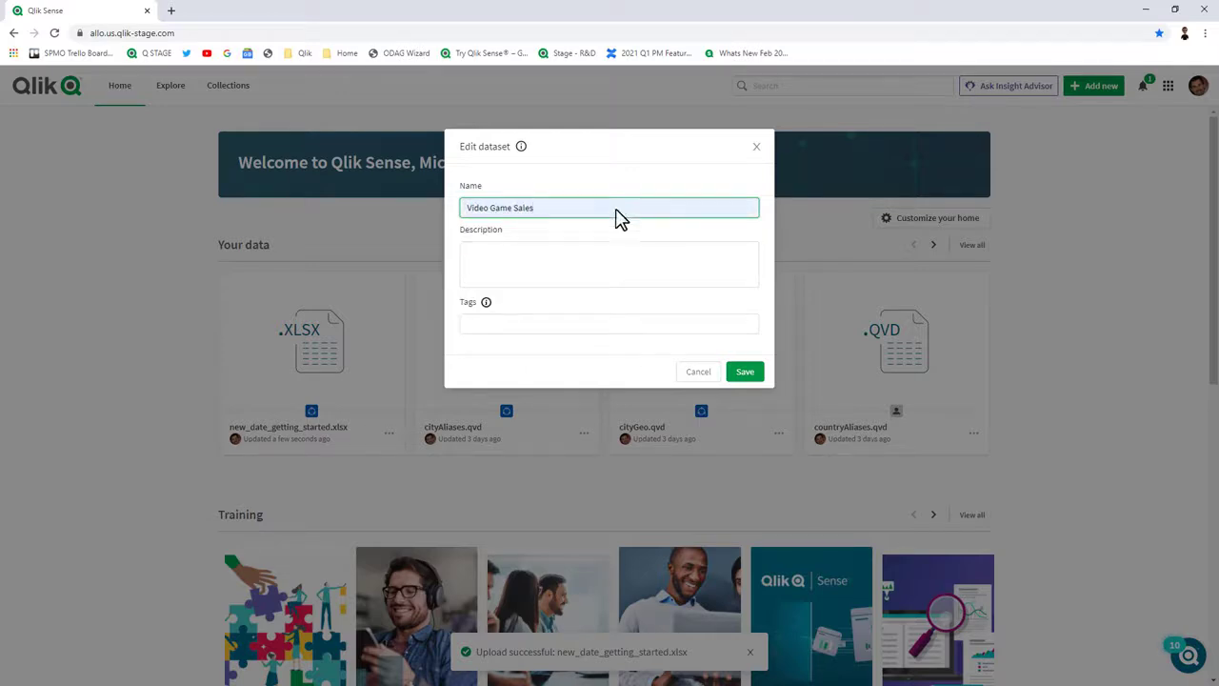
Tag the dataset with Germany Sales and Finance and save the changes.
left_click(605, 323)
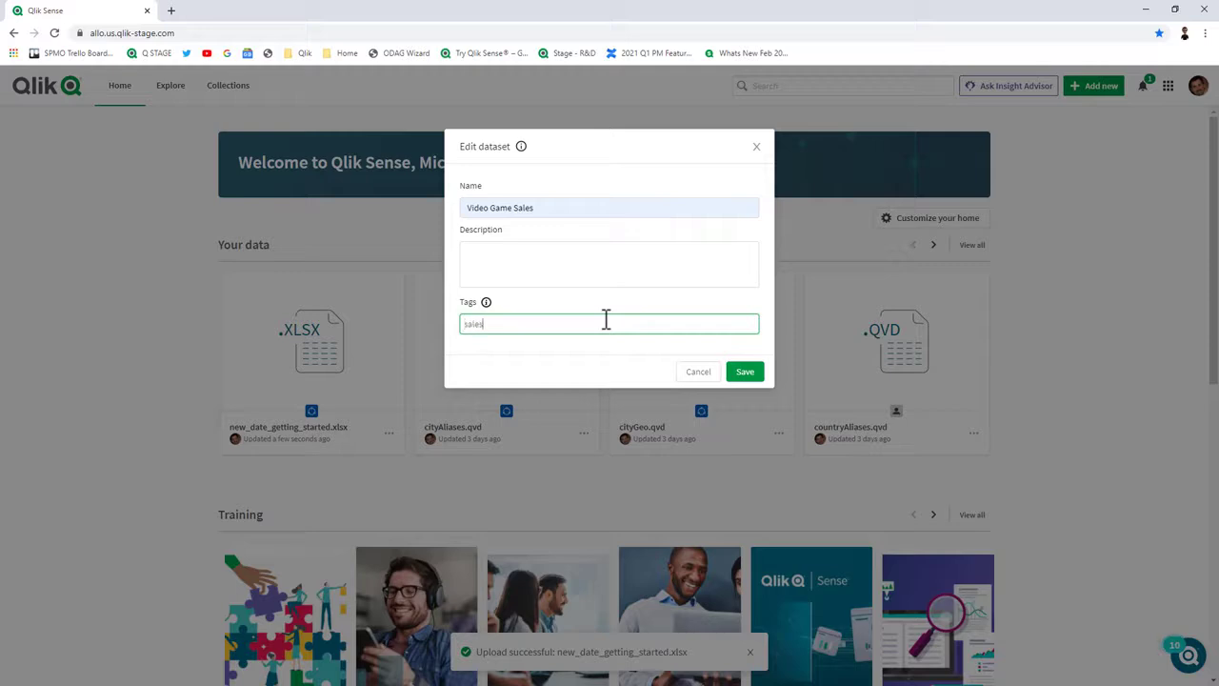
type("sales")
key("Down")
key("Return")
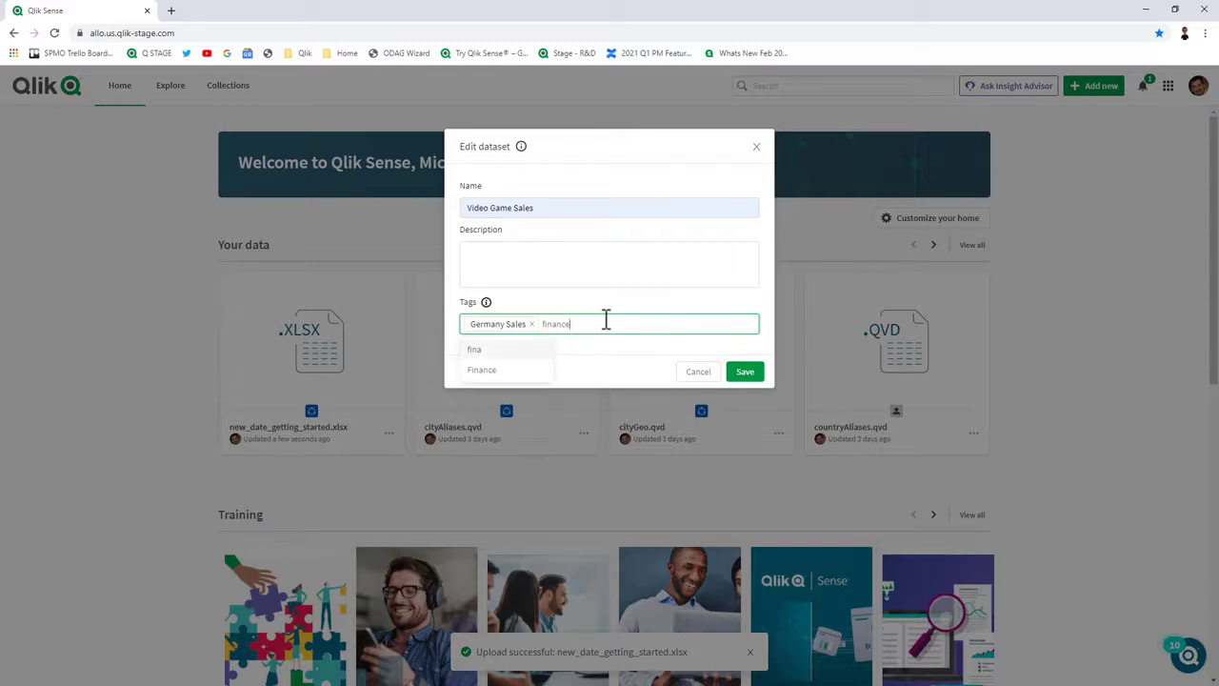
type("finance")
left_click(531, 351)
left_click(539, 264)
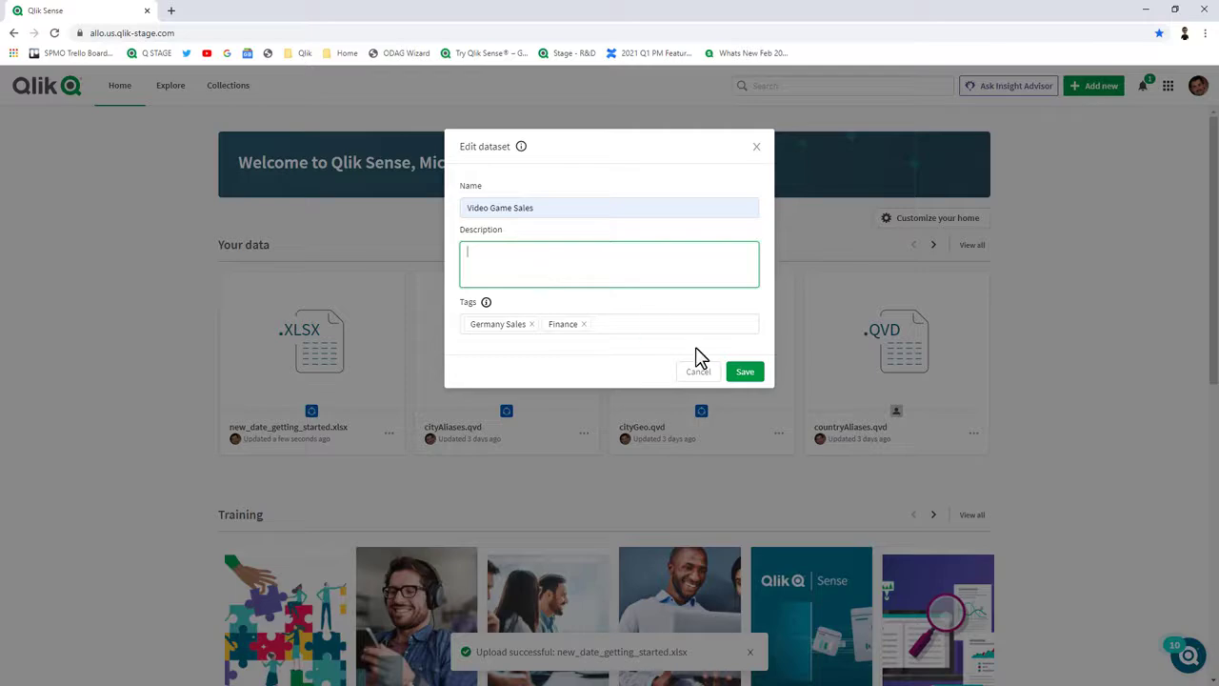
left_click(746, 373)
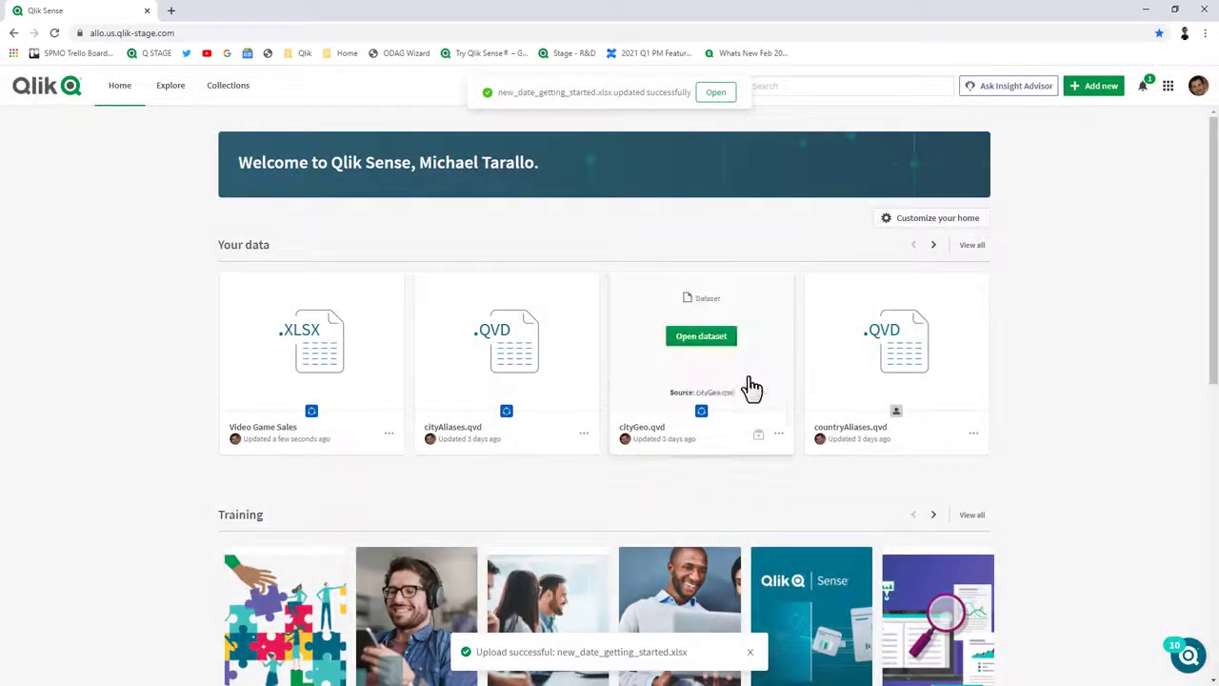
Add Subject area and Sensitive information properties to Video Game Sales, then profile its data.
left_click(382, 405)
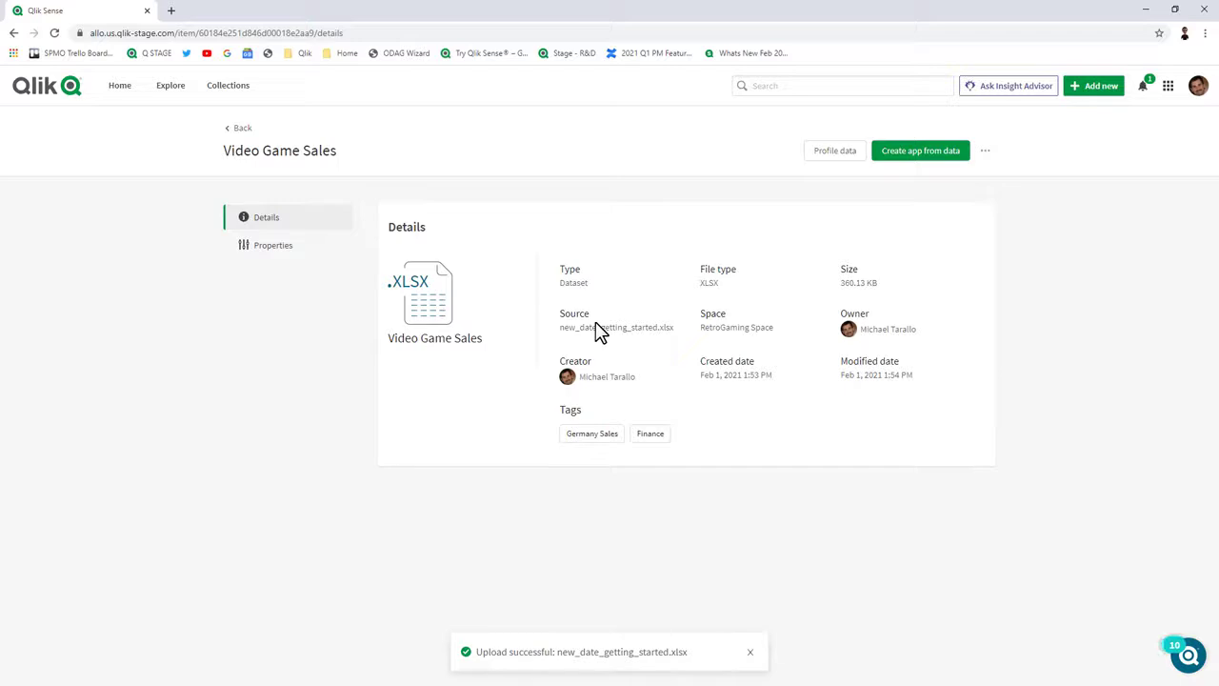
left_click(269, 255)
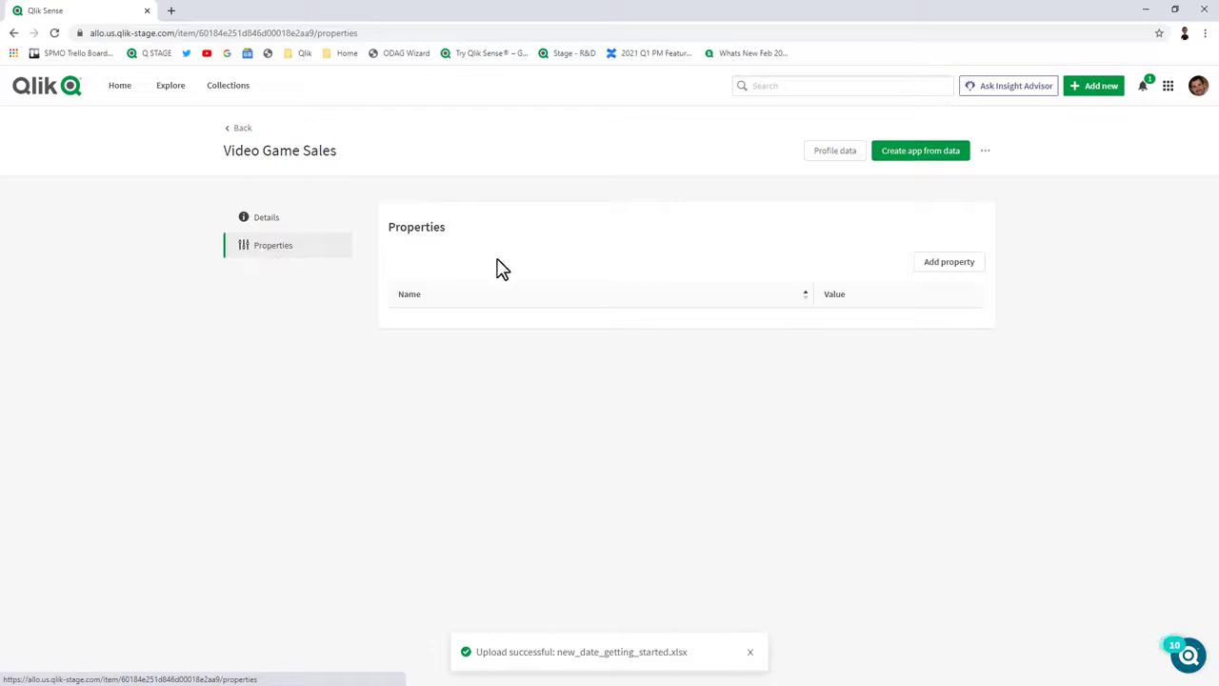
left_click(940, 273)
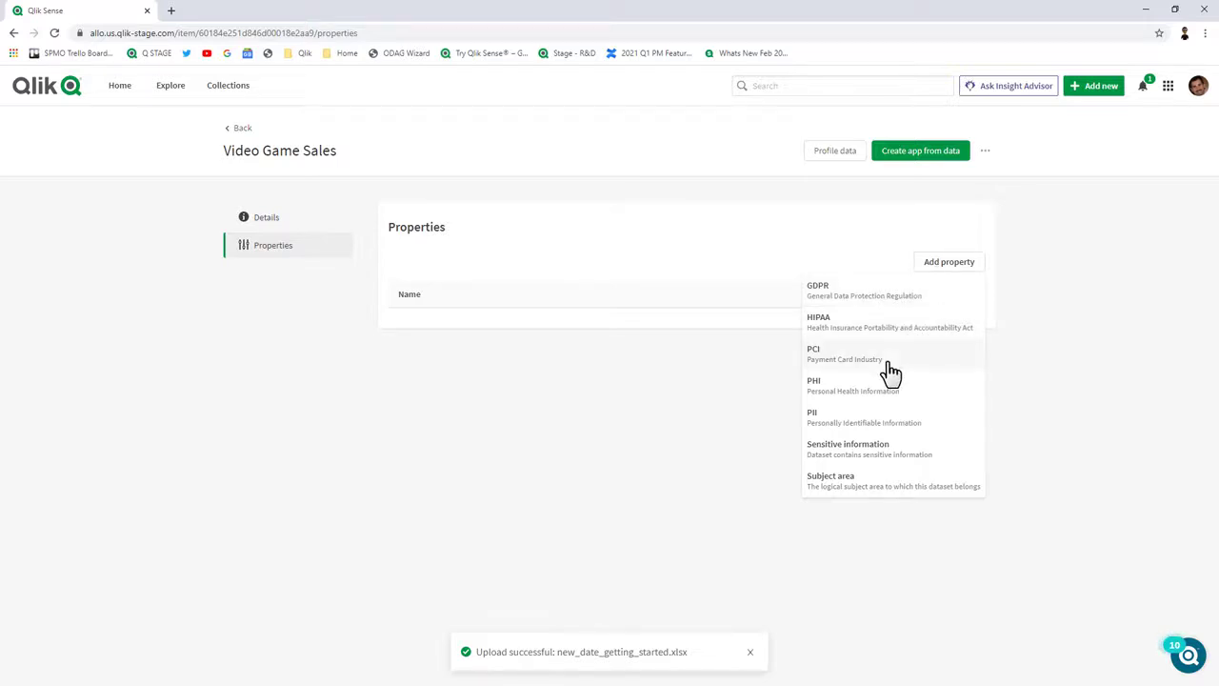
left_click(878, 481)
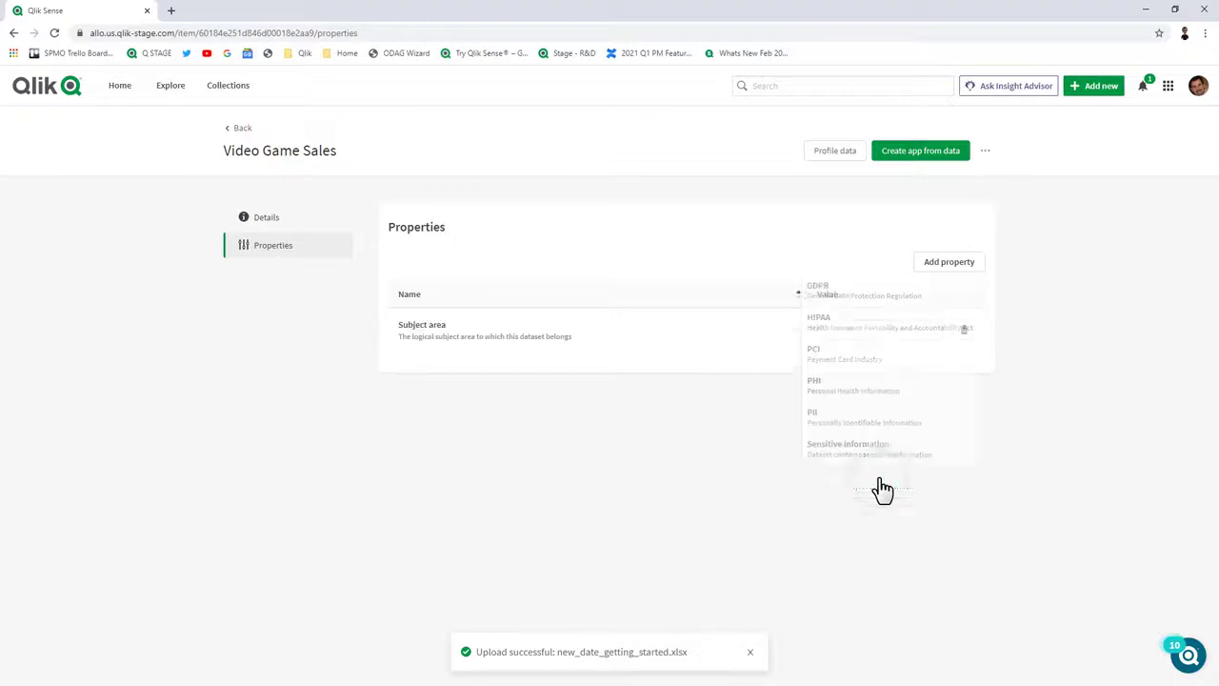
left_click(950, 262)
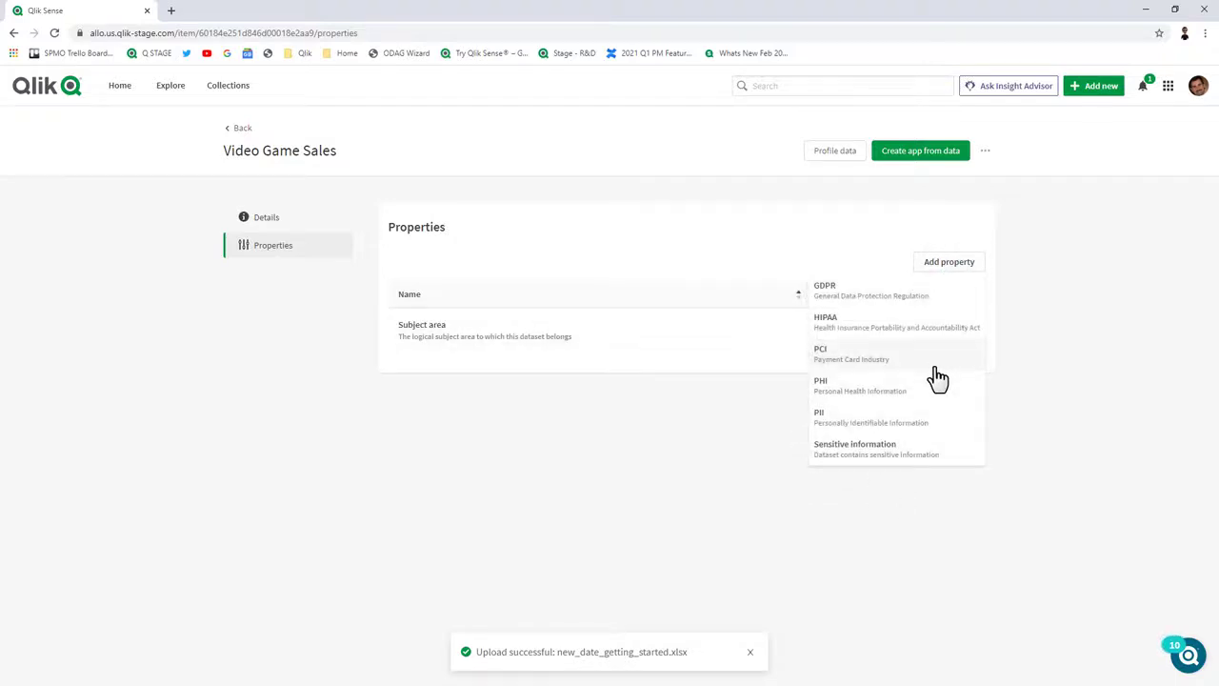
left_click(928, 450)
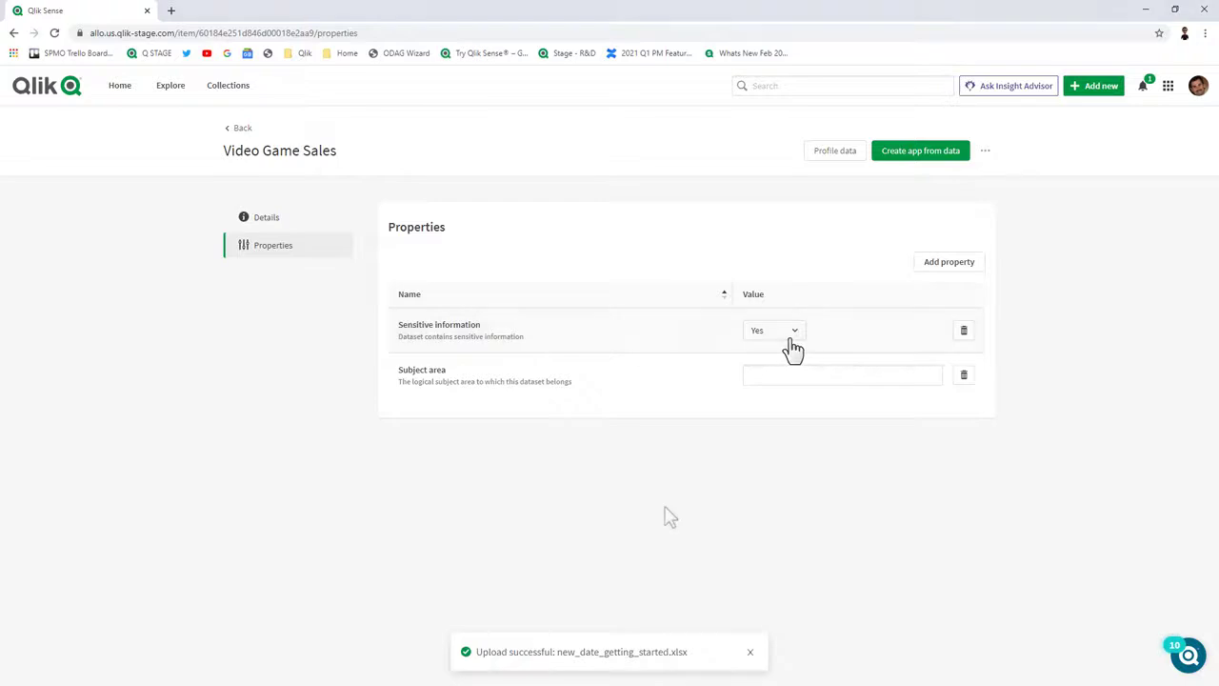
left_click(838, 152)
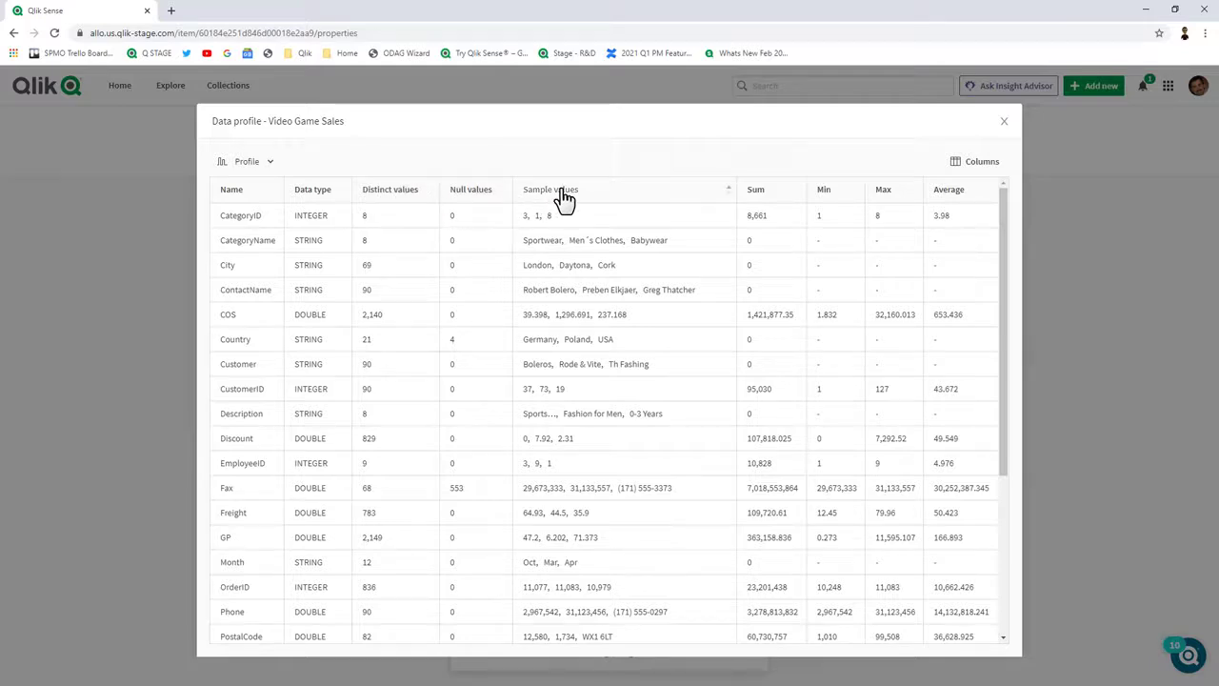
Switch the data profile to the Data sample view, then close the profile dialog.
left_click(987, 168)
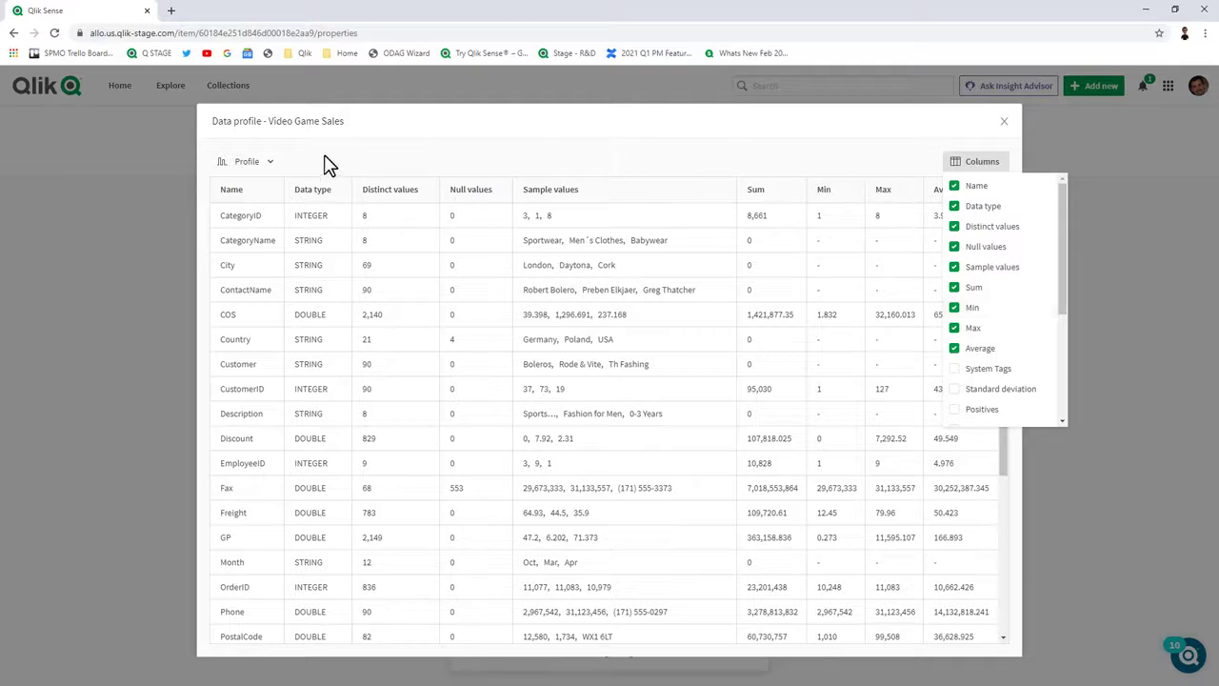
left_click(264, 160)
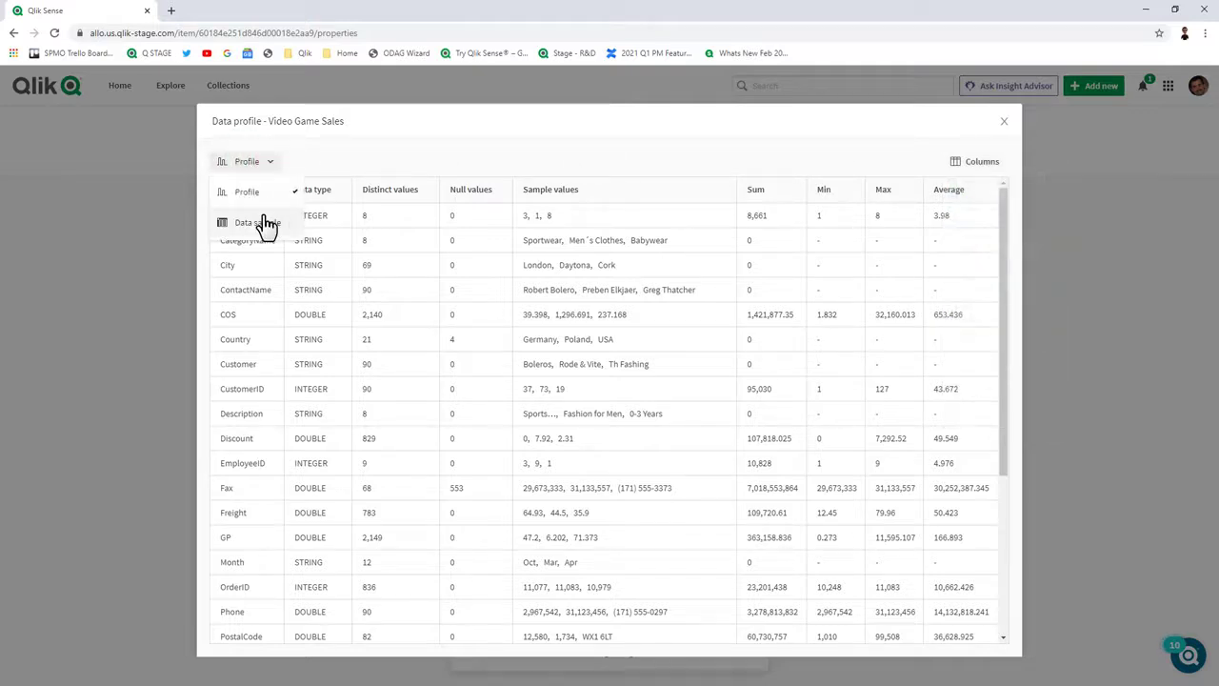
left_click(265, 222)
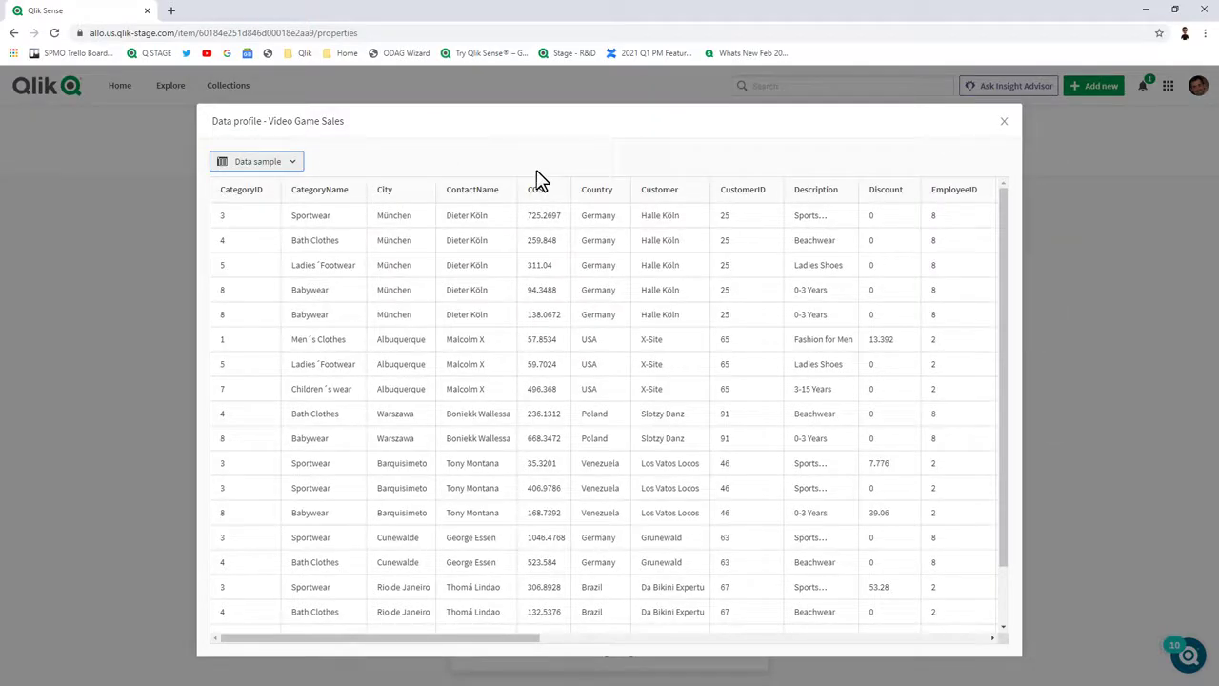
left_click(1004, 122)
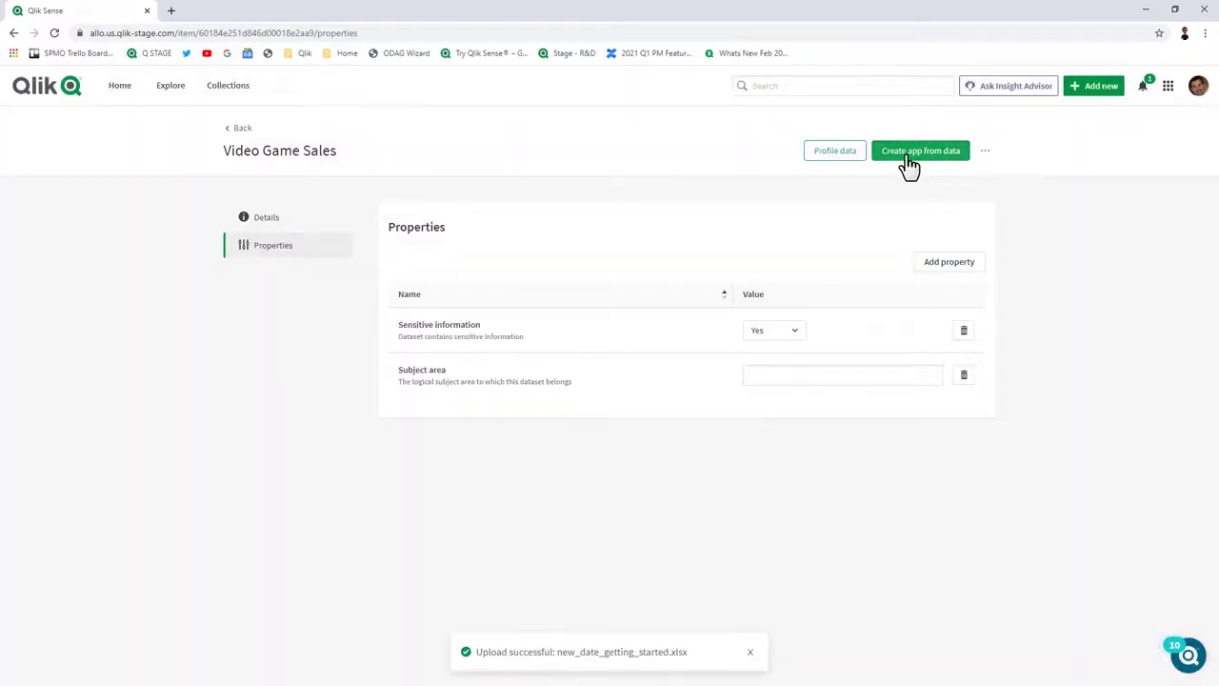
Create the Video Game Sales app from the dataset and open a new sheet in it.
left_click(910, 165)
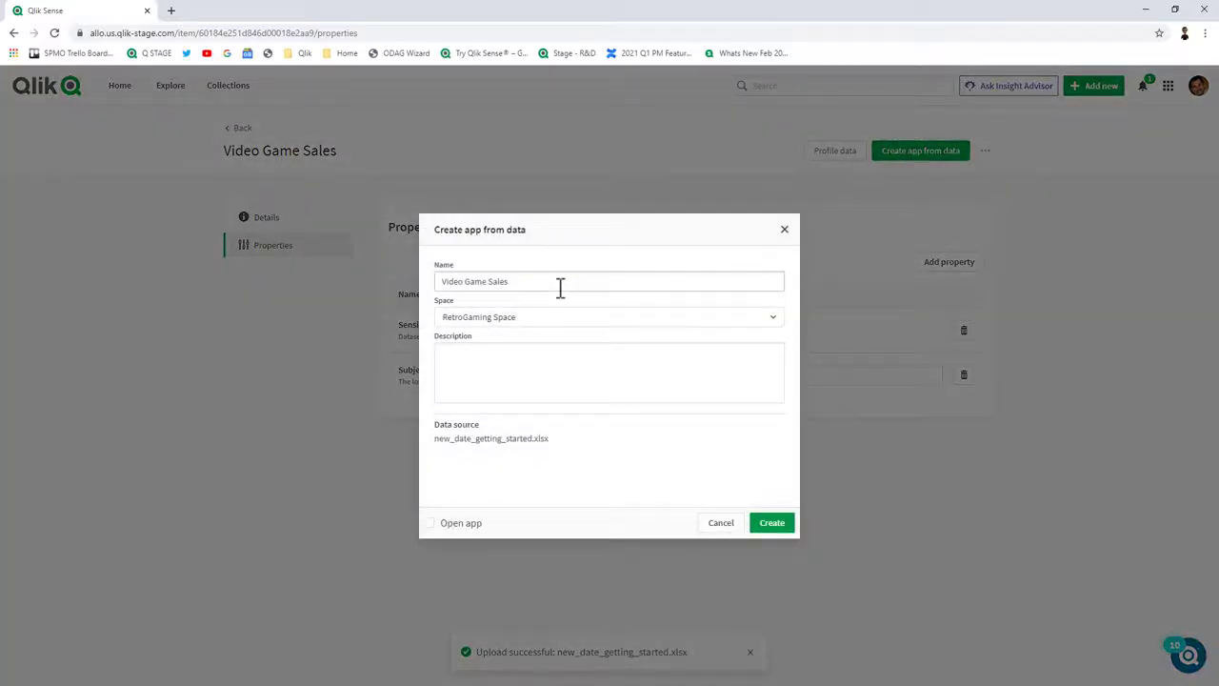
left_click(777, 532)
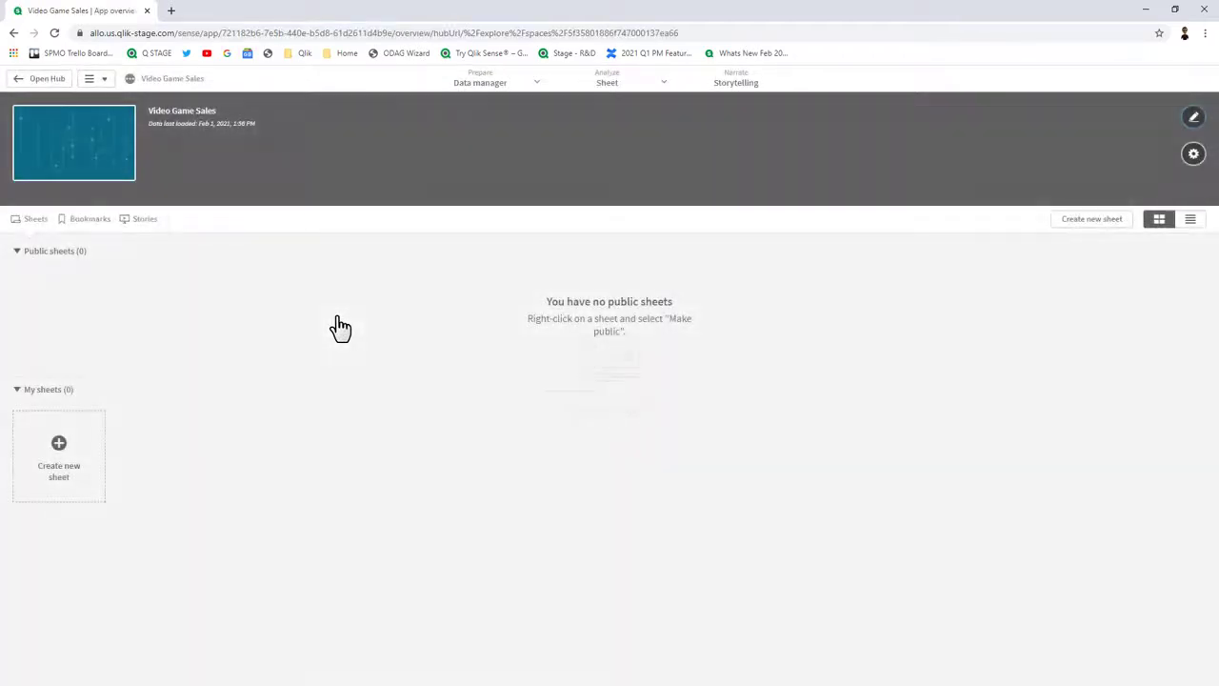
left_click(57, 446)
left_click(72, 444)
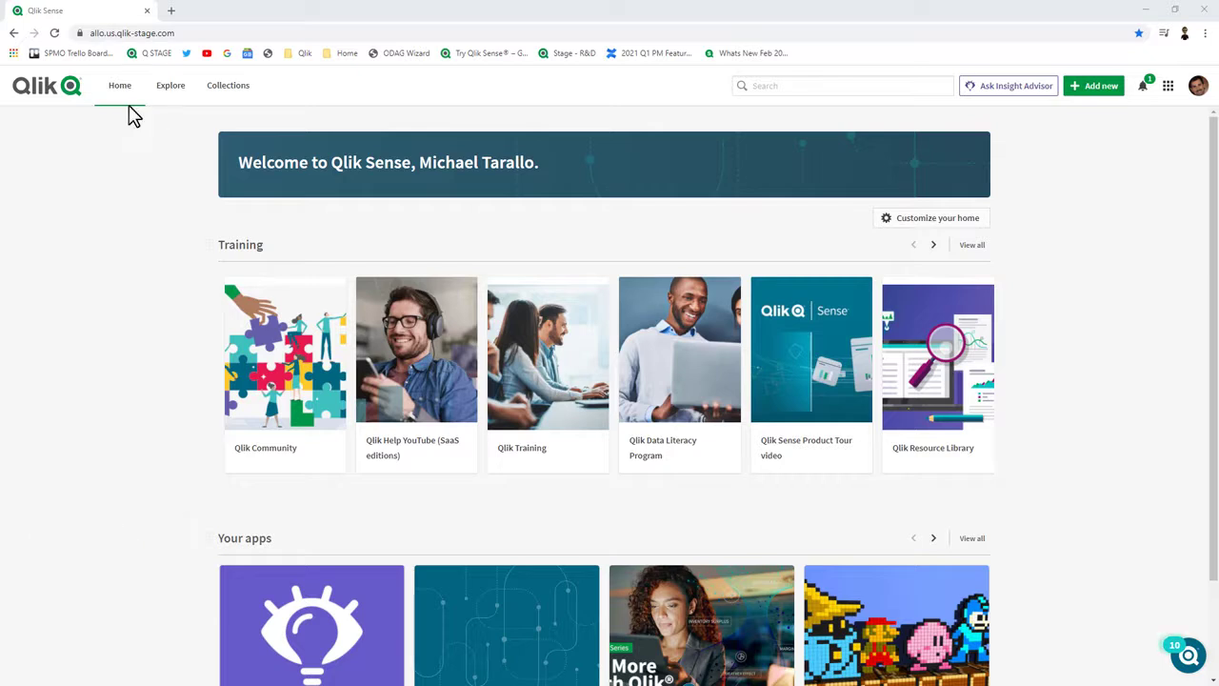
scroll(162, 218, "down", 2)
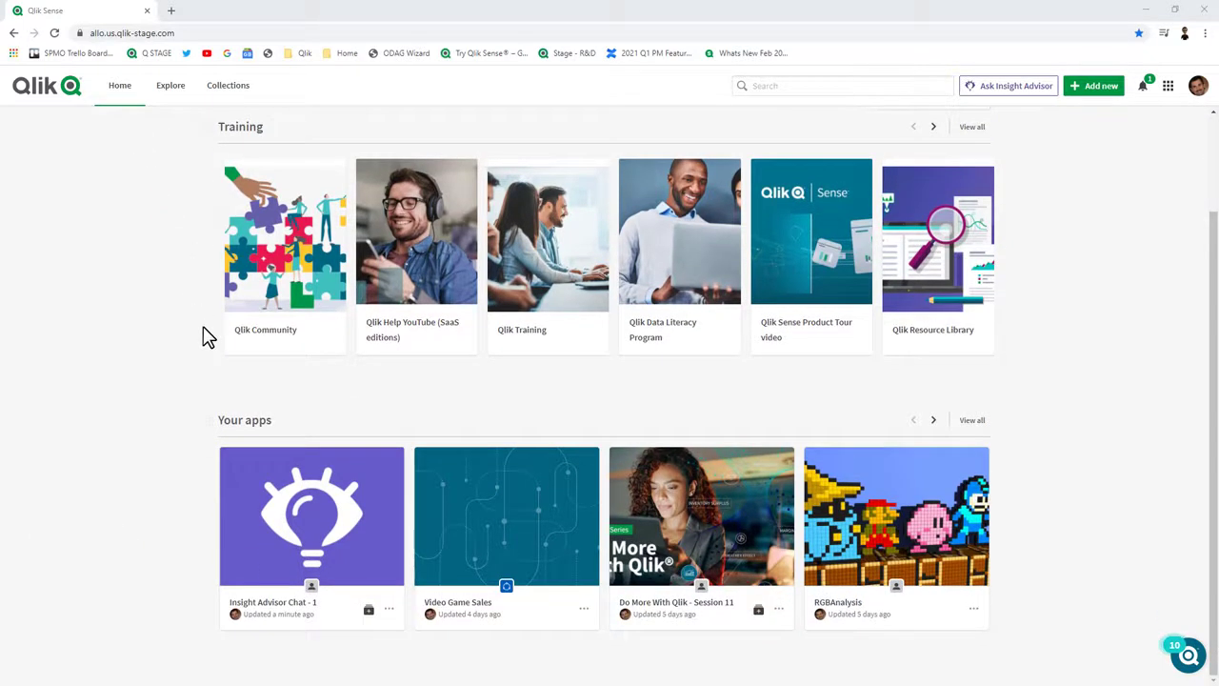
Drag the Your apps section above Training on the home page.
scroll(188, 412, "up", 2)
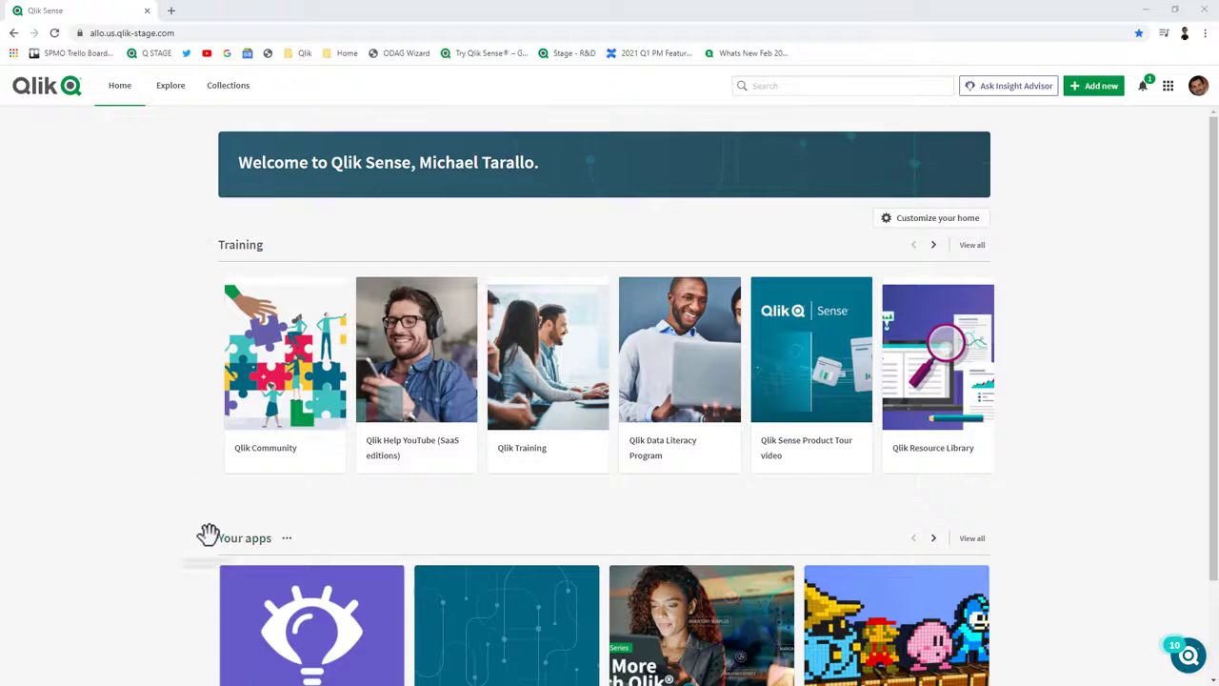
left_click_drag(210, 539, 217, 241)
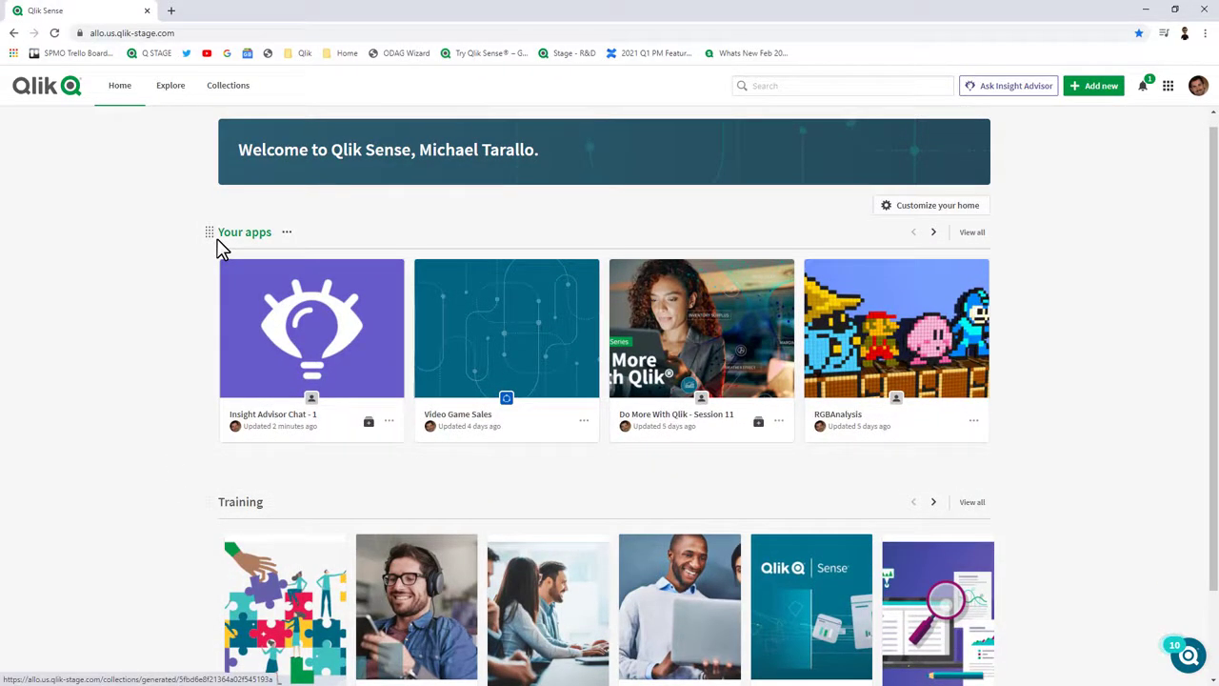
In Customize your home, remove Training and add Your data, Your charts and Favorites.
left_click(922, 212)
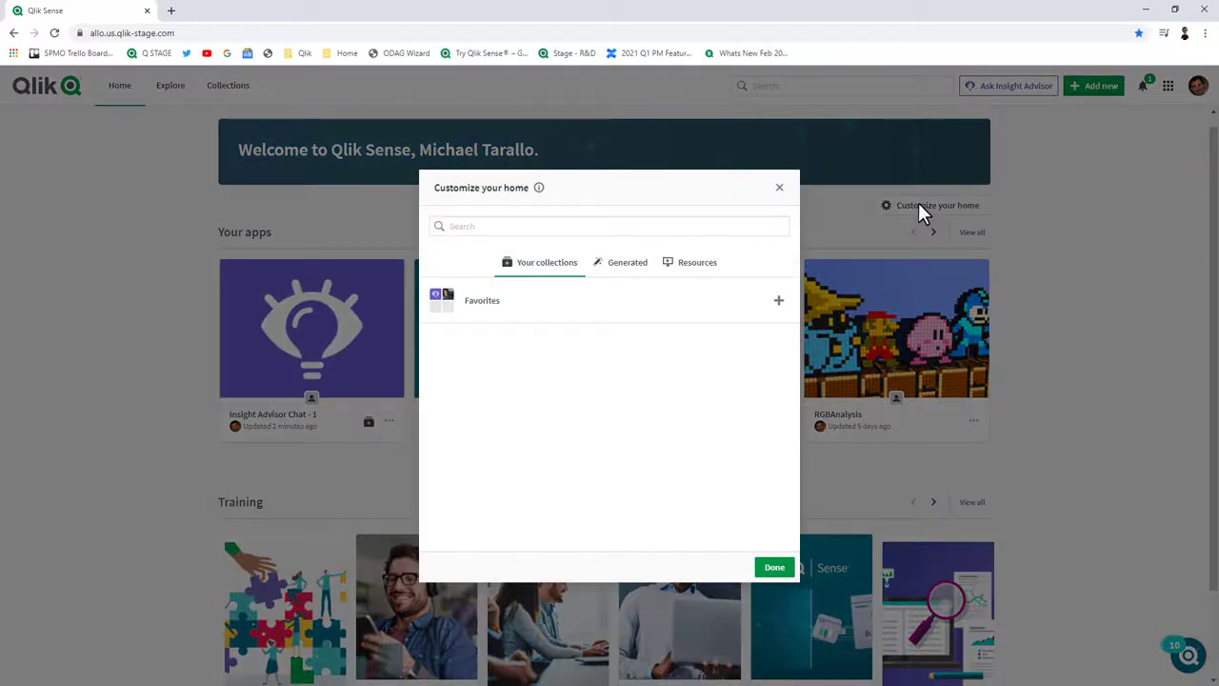
left_click(700, 266)
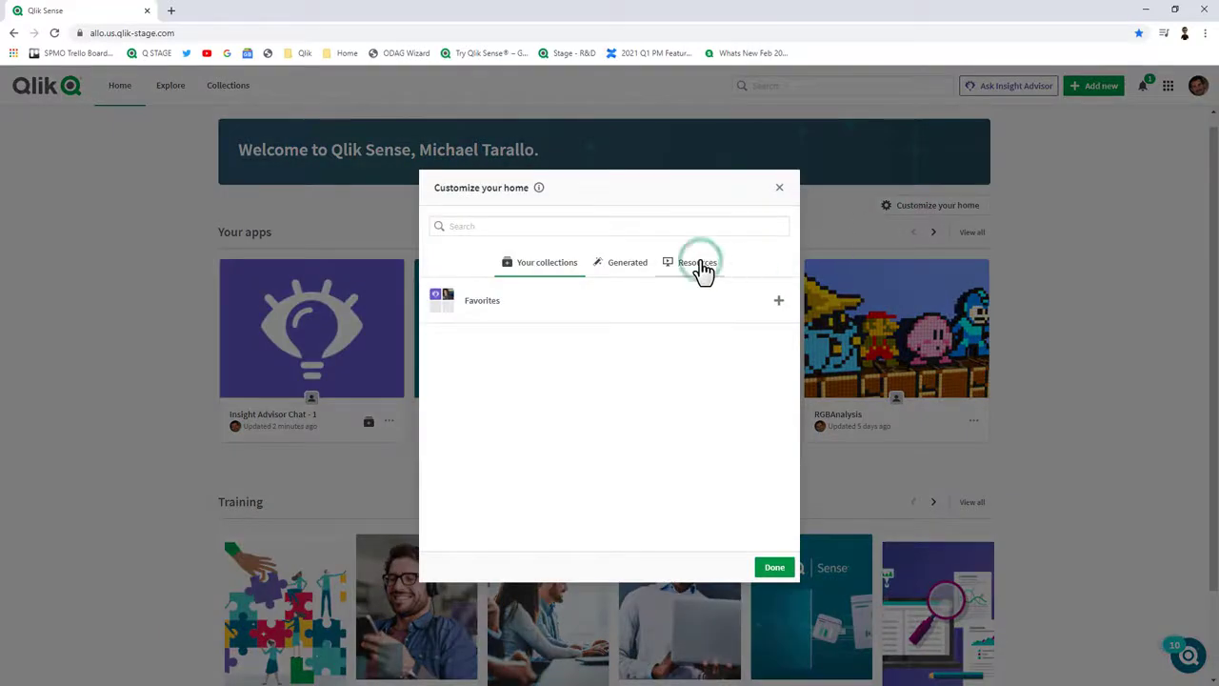
left_click(778, 301)
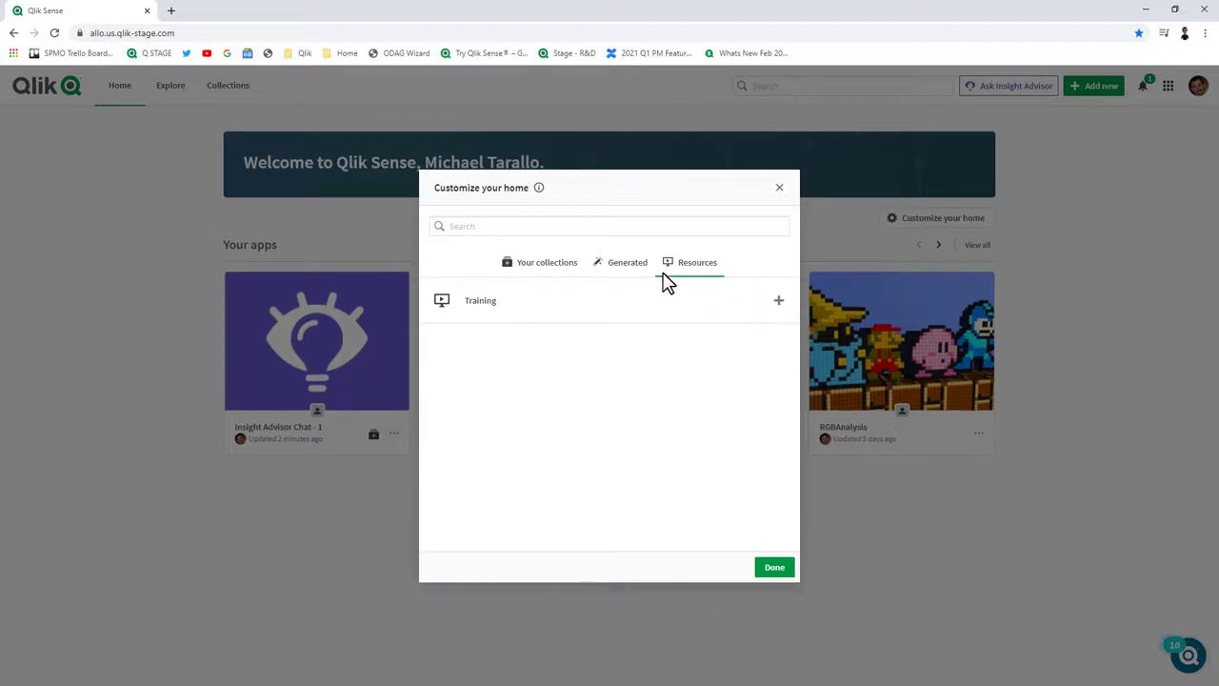
left_click(628, 270)
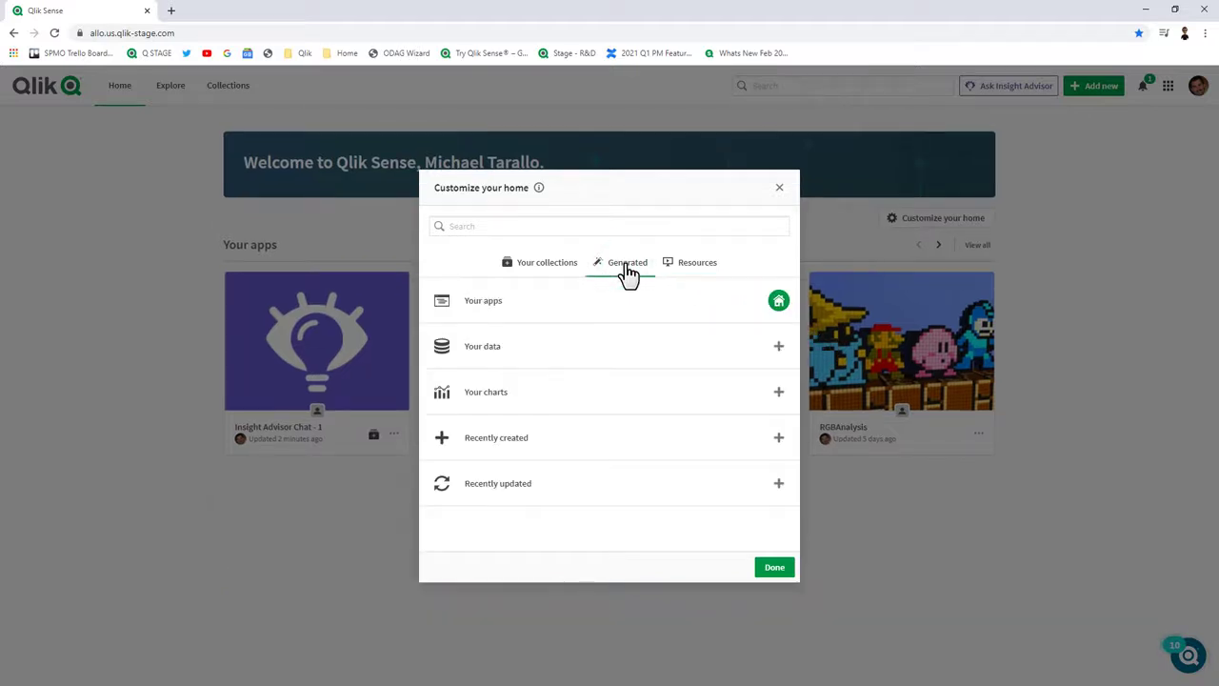
left_click(777, 348)
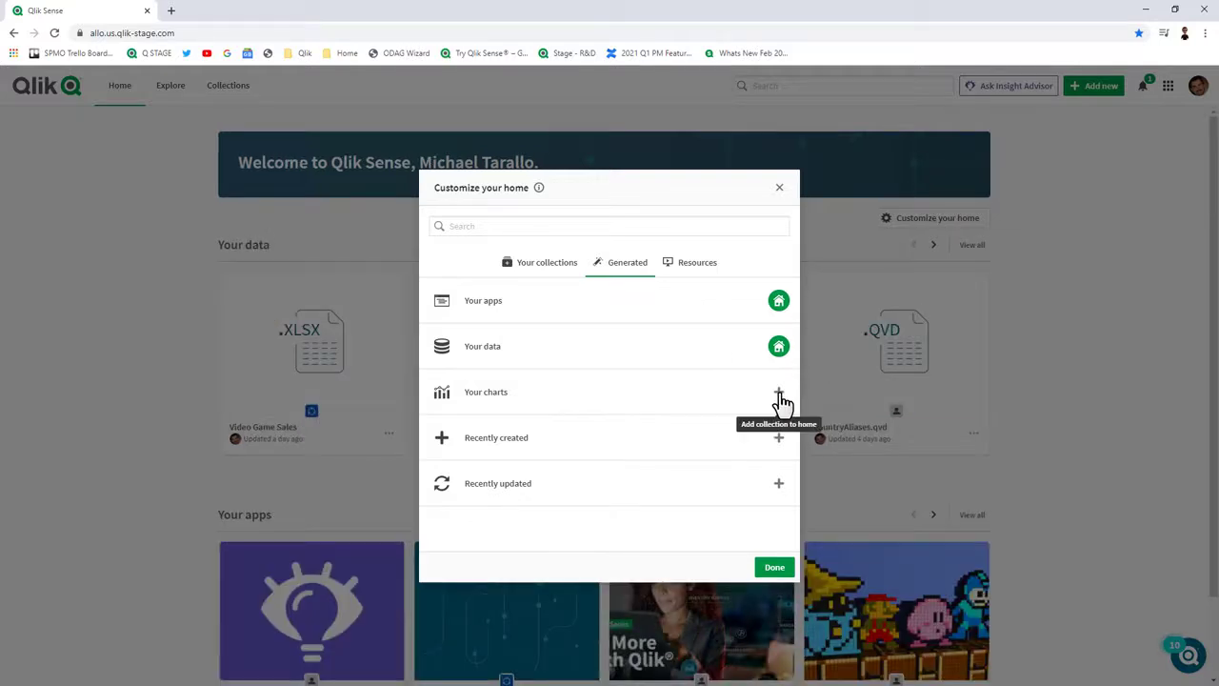
left_click(779, 395)
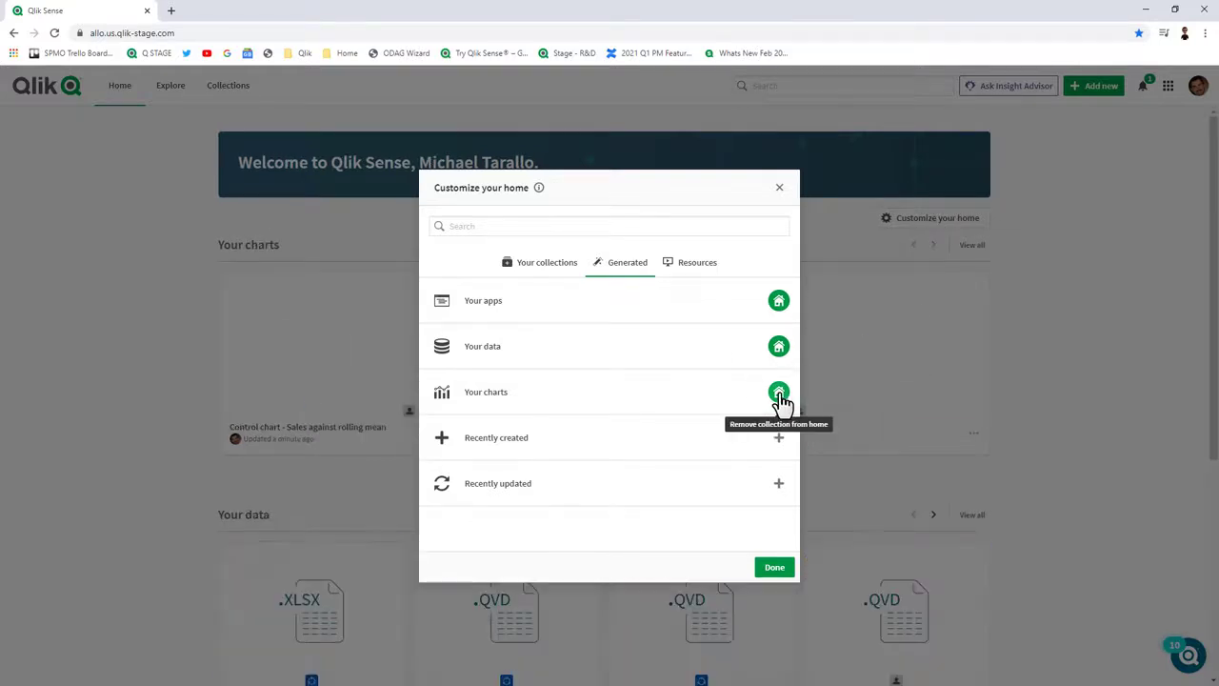
left_click(563, 272)
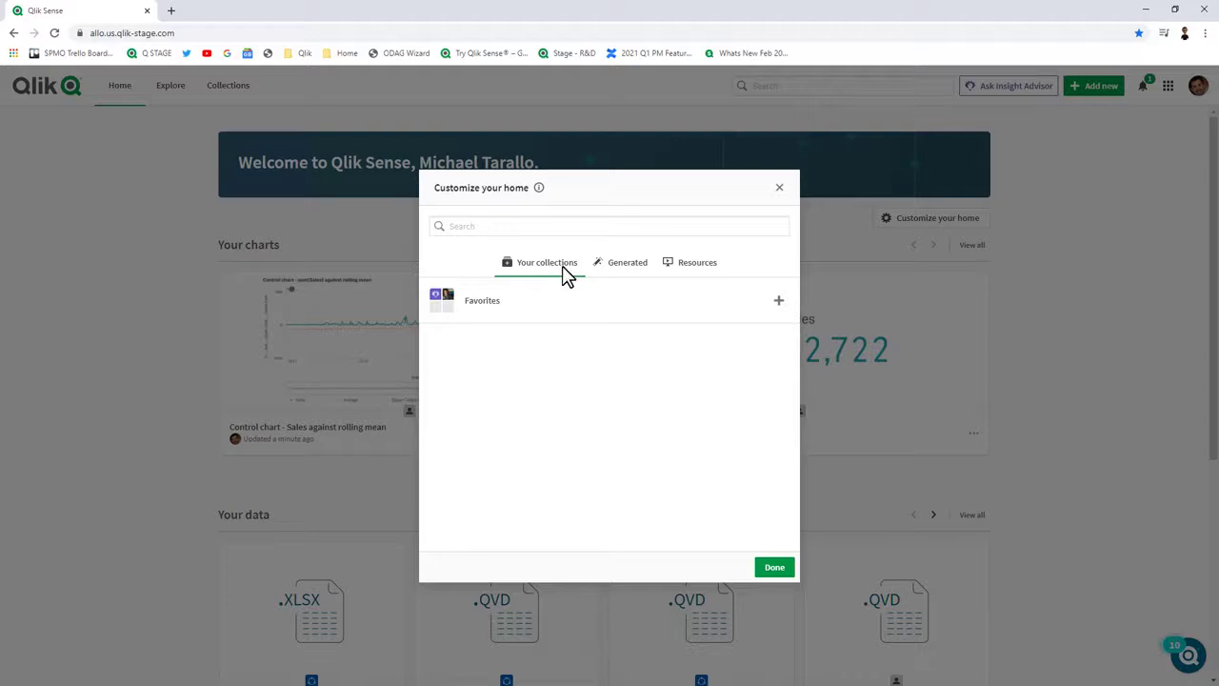
left_click(778, 301)
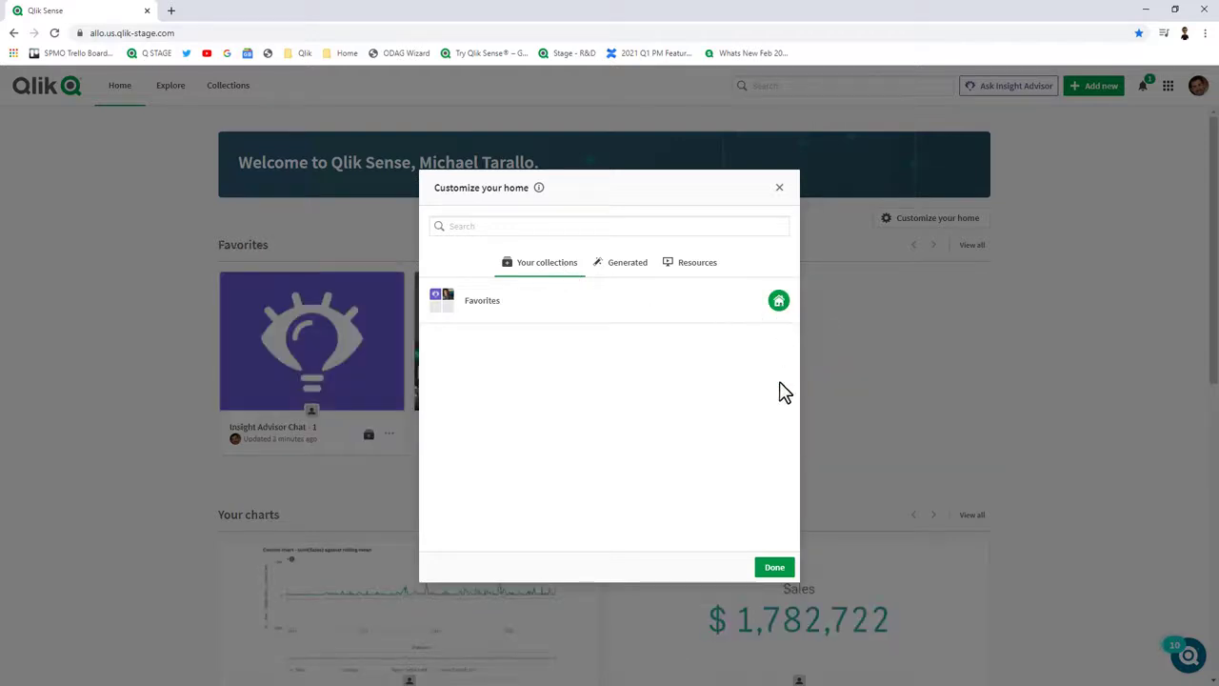
left_click(775, 568)
scroll(677, 419, "down", 6)
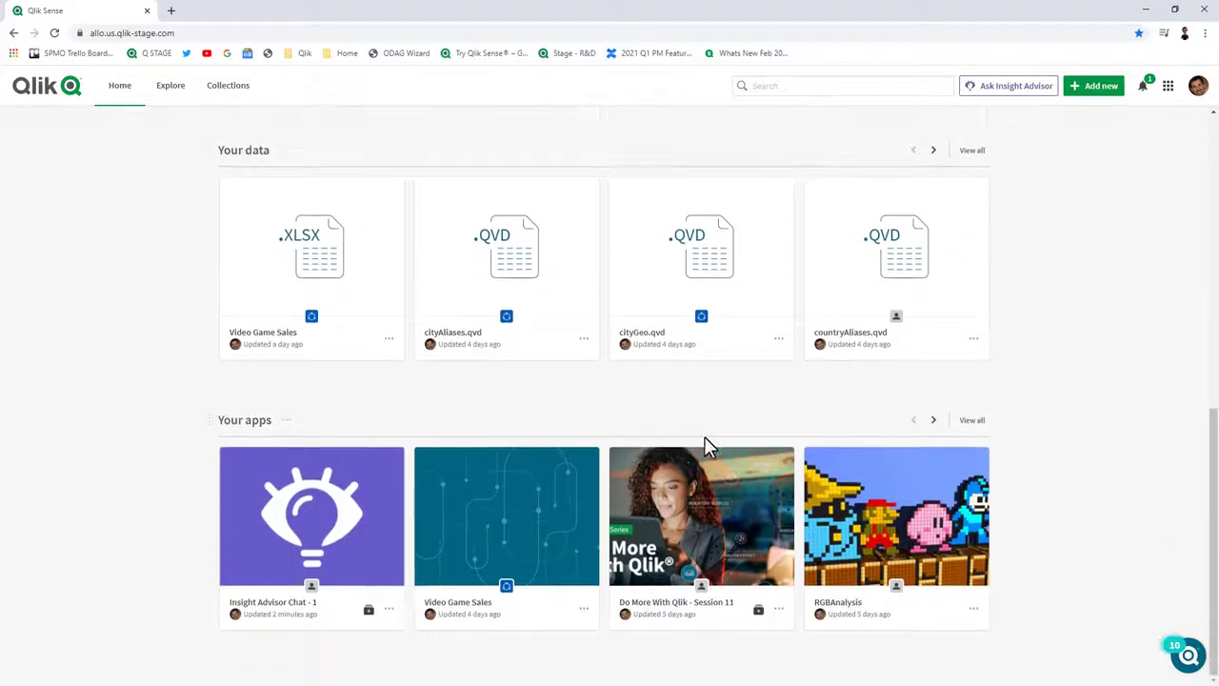
scroll(704, 438, "up", 7)
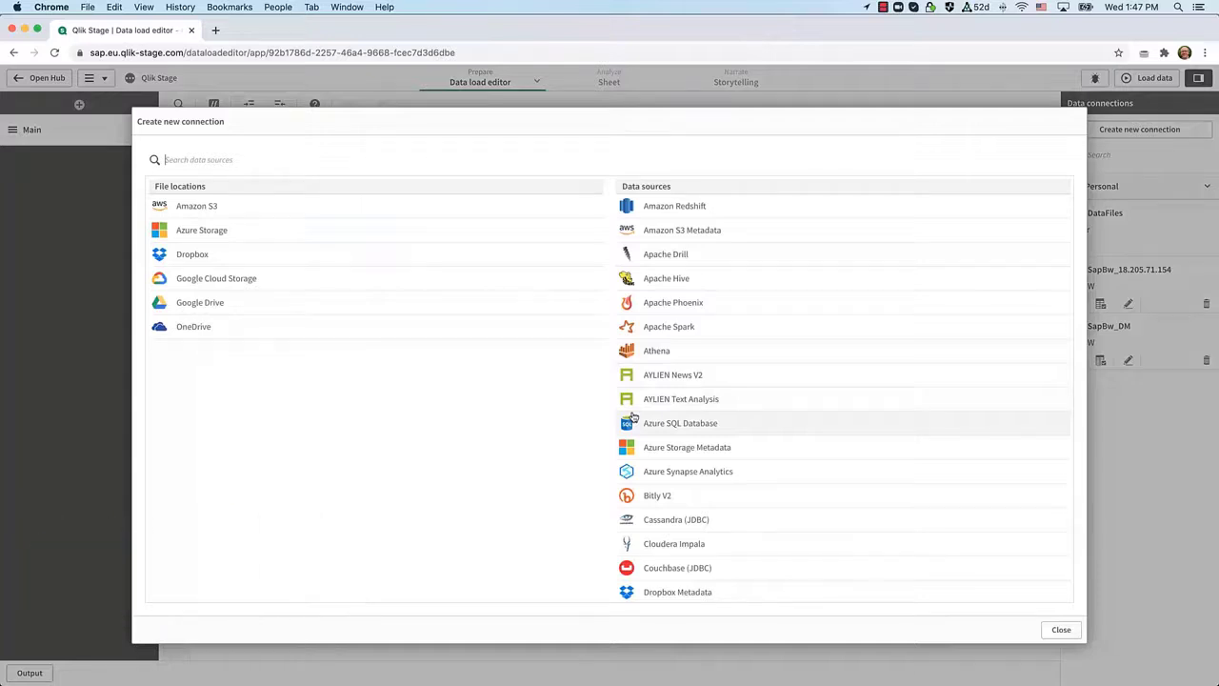
Create an SAP BW connection with BEx and InfoProvider connection string properties enabled.
scroll(720, 449, "down", 20)
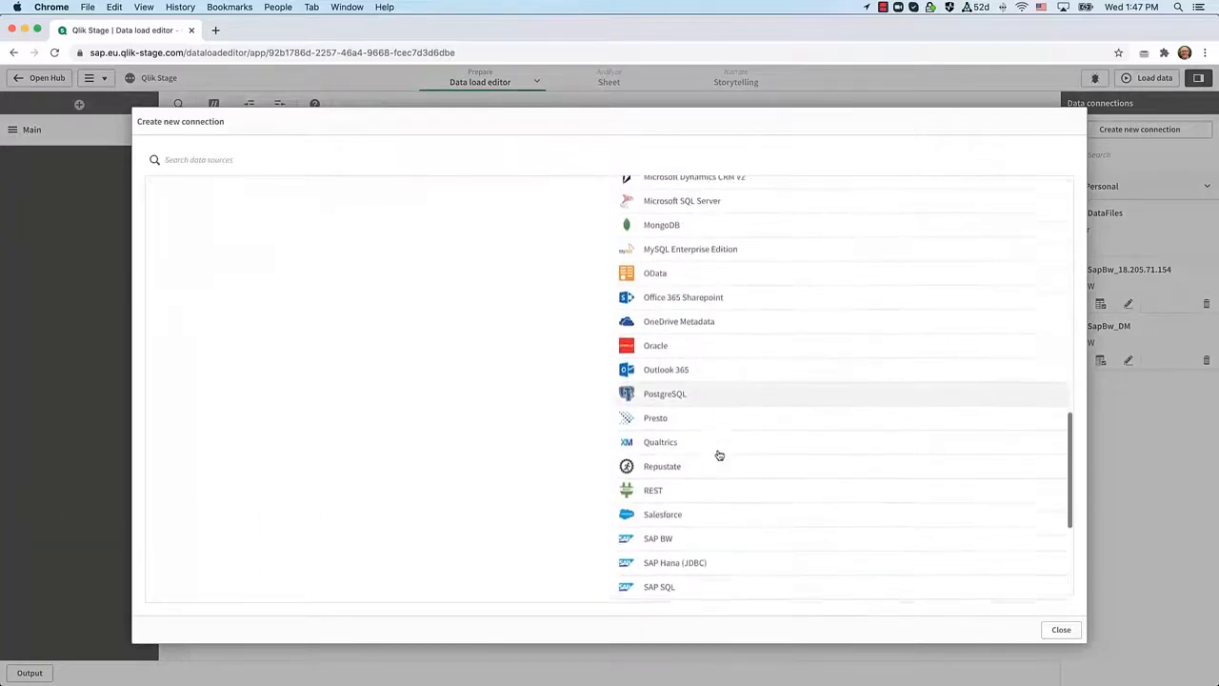
left_click(656, 276)
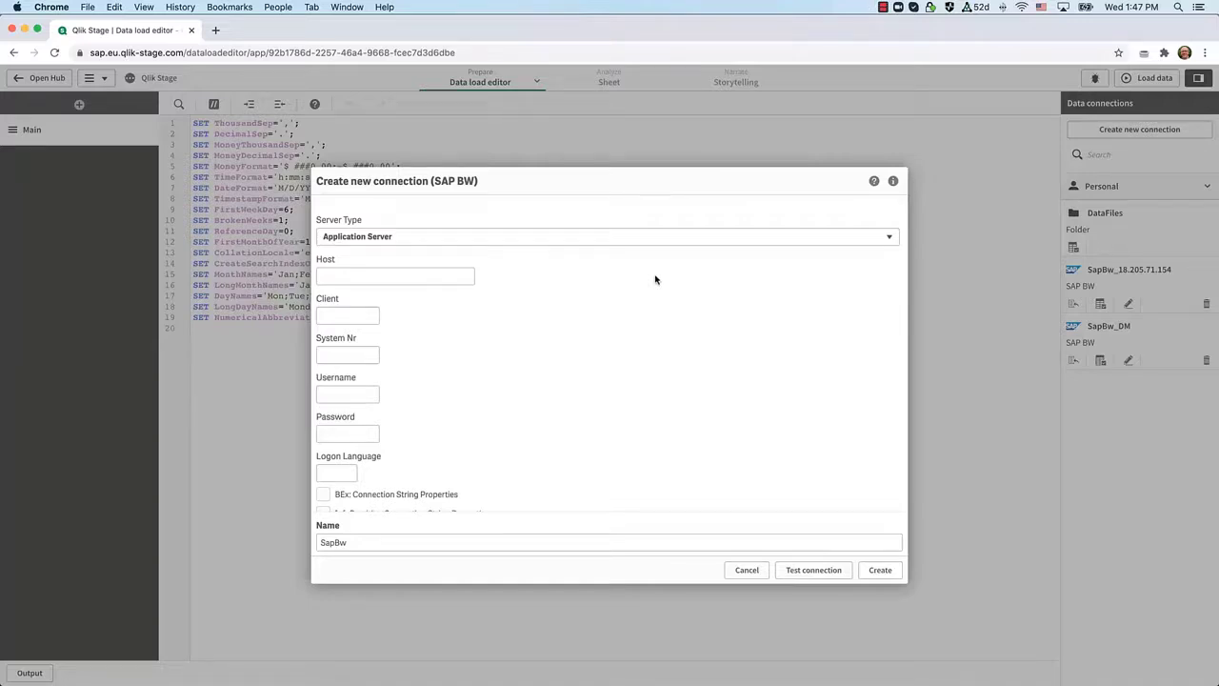
scroll(676, 408, "down", 1)
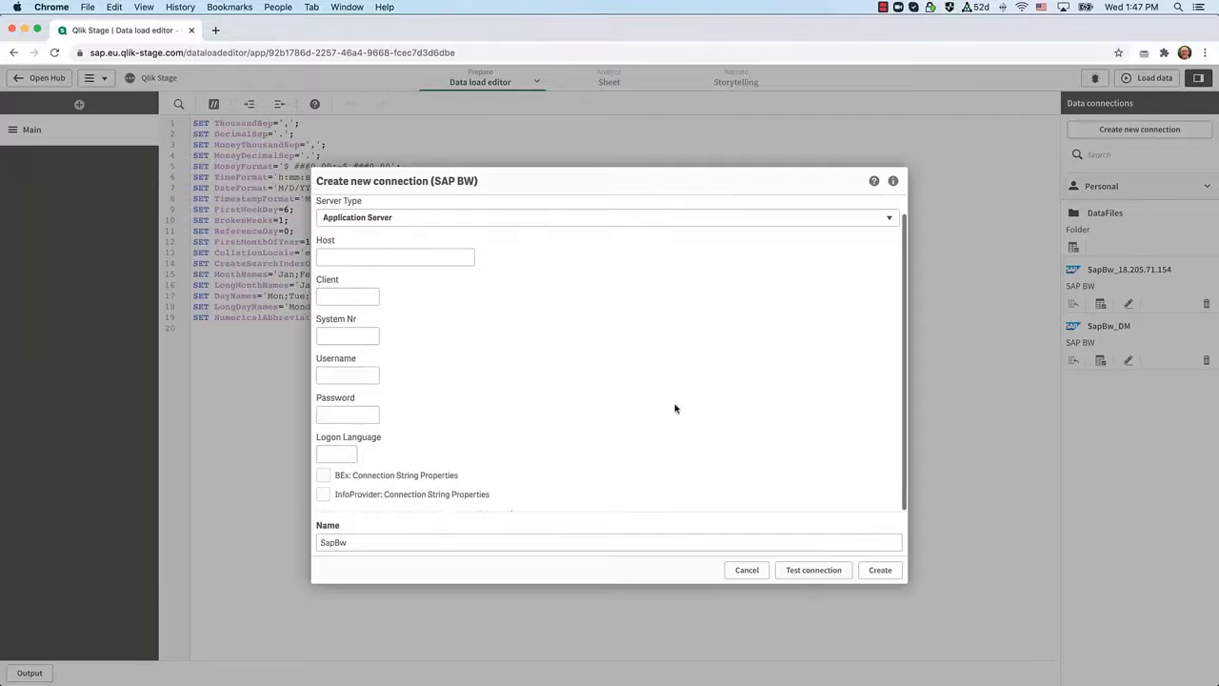
left_click(324, 475)
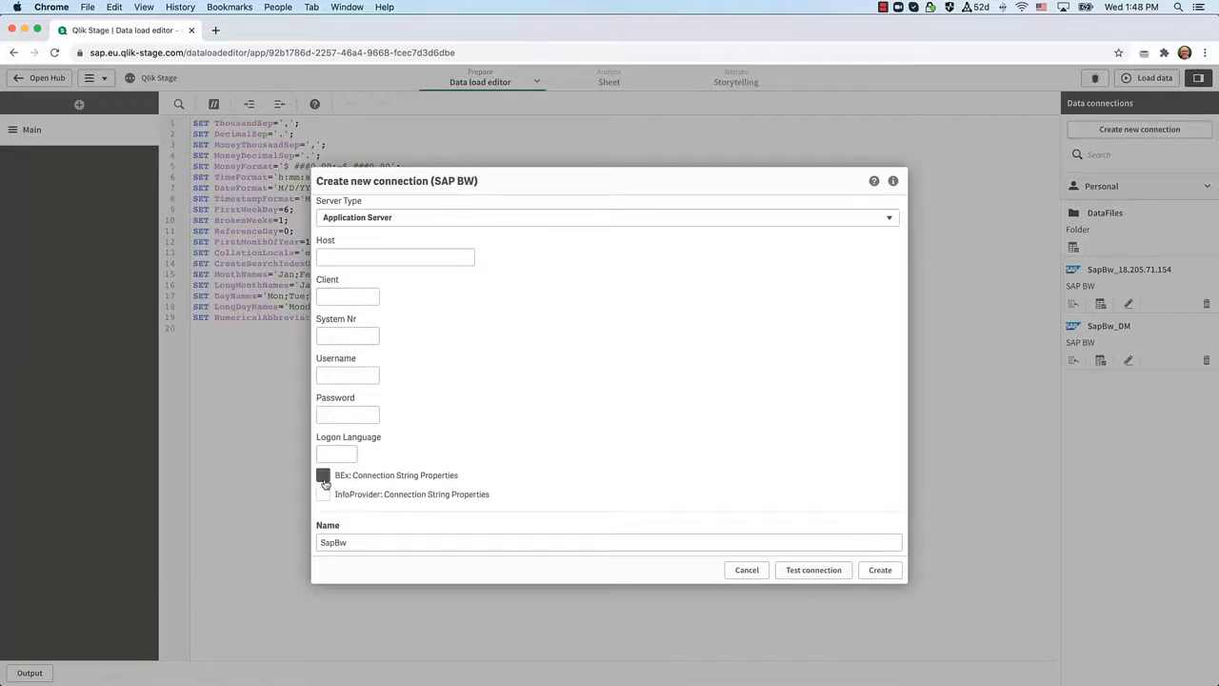
scroll(508, 475, "down", 1)
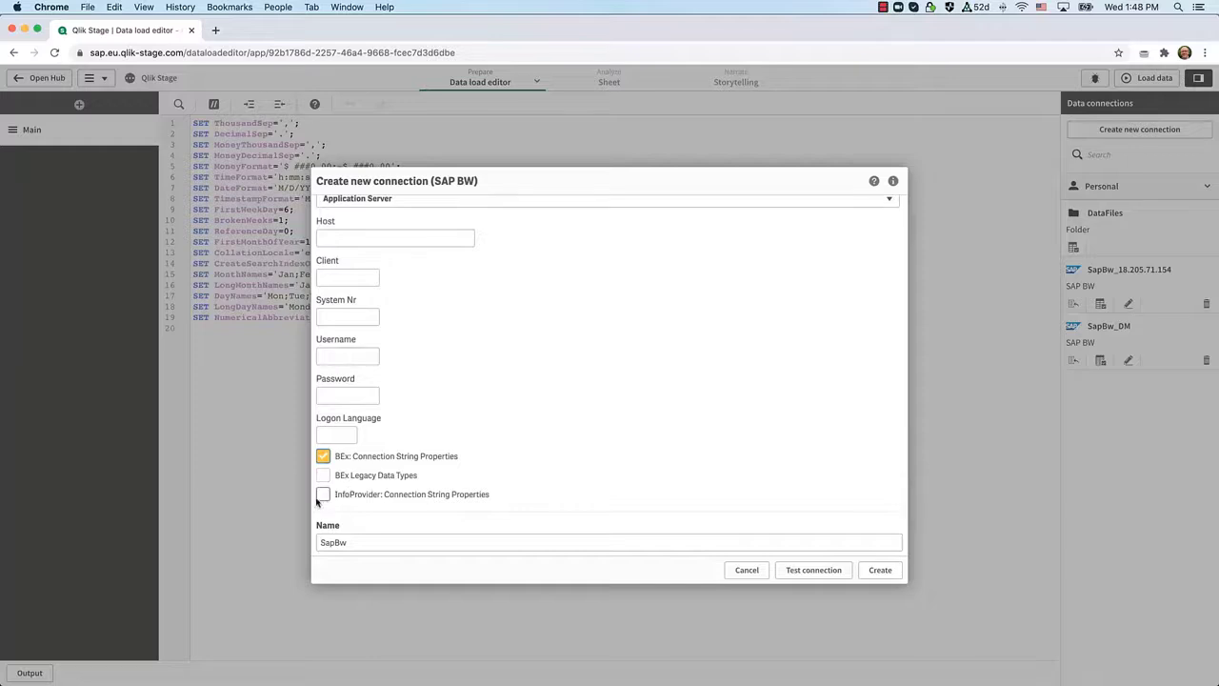
left_click(323, 496)
scroll(587, 424, "down", 10)
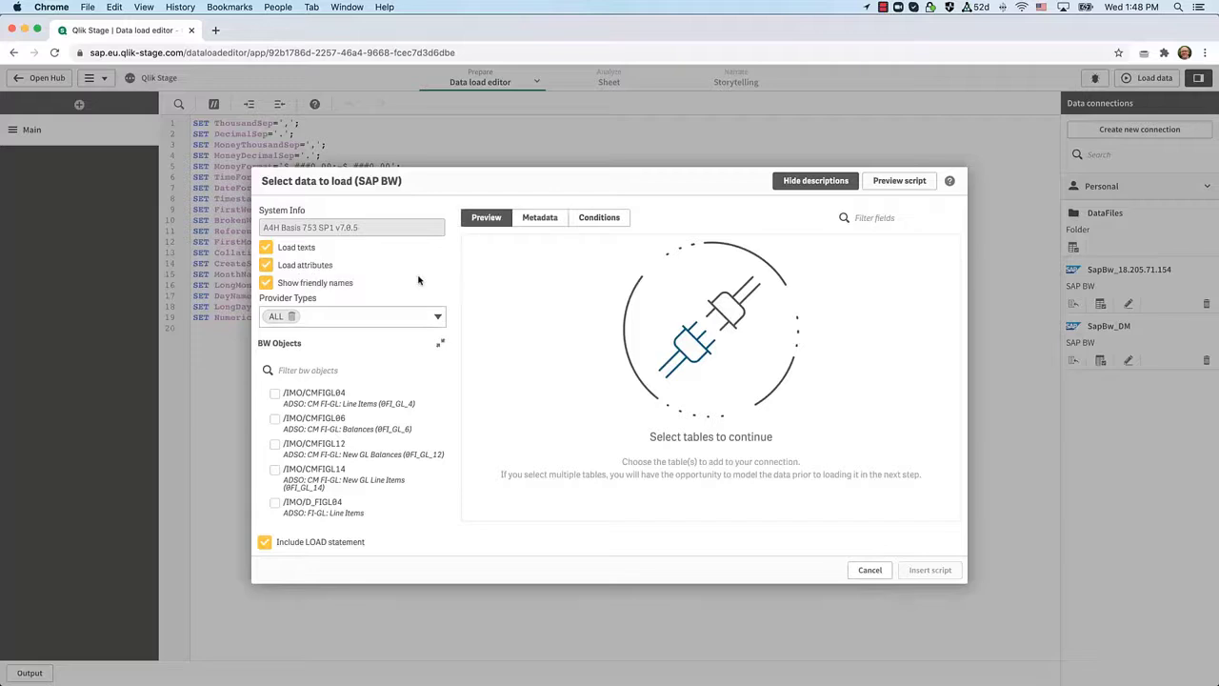
Select OPEN_PO_ORDERS and add an Order Unit equals condition, leaving the value unset.
left_click(437, 318)
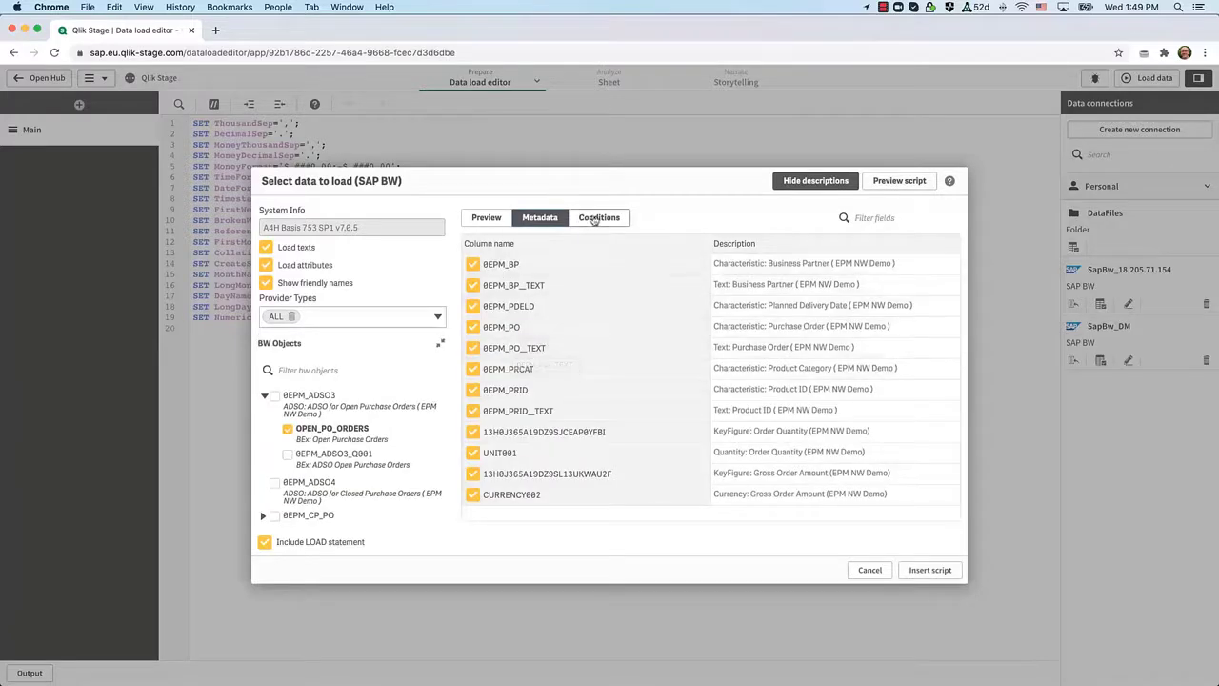
left_click(597, 219)
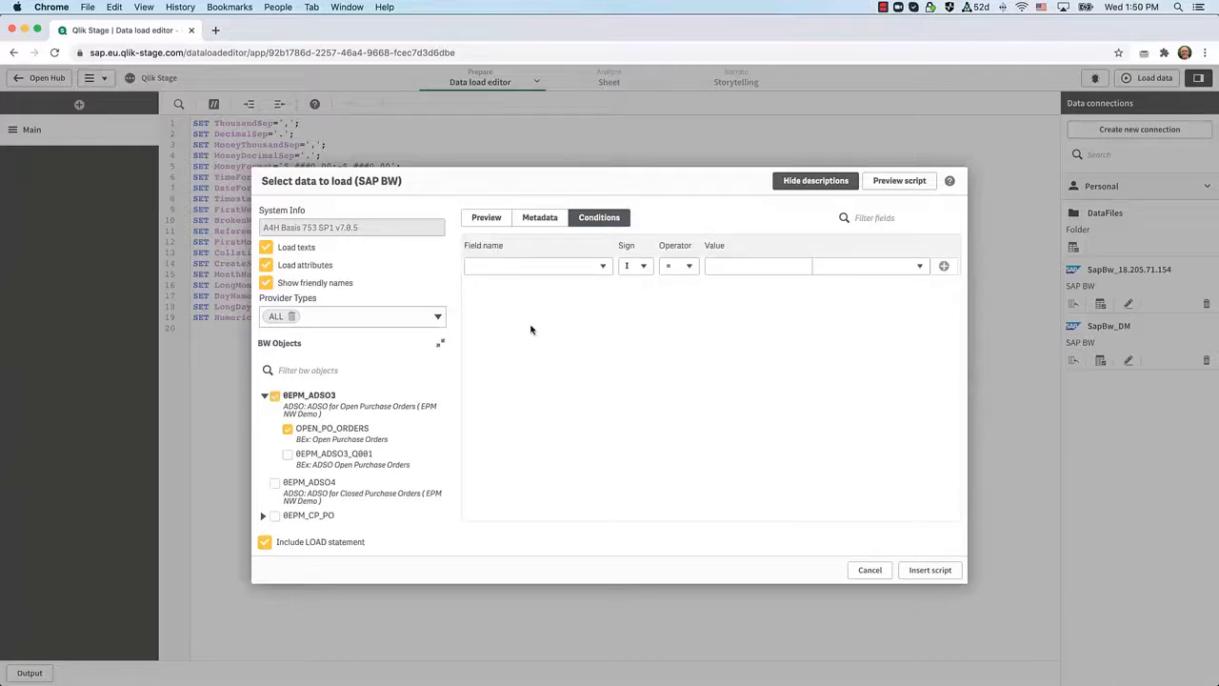
left_click(603, 267)
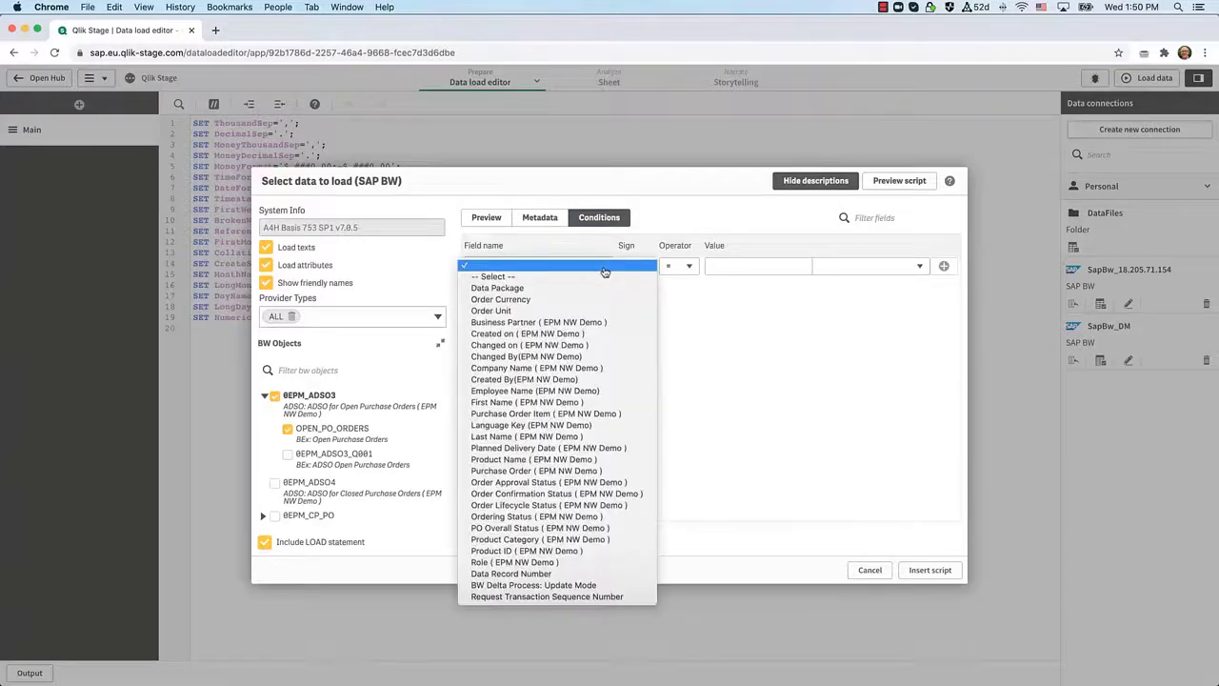
left_click(513, 314)
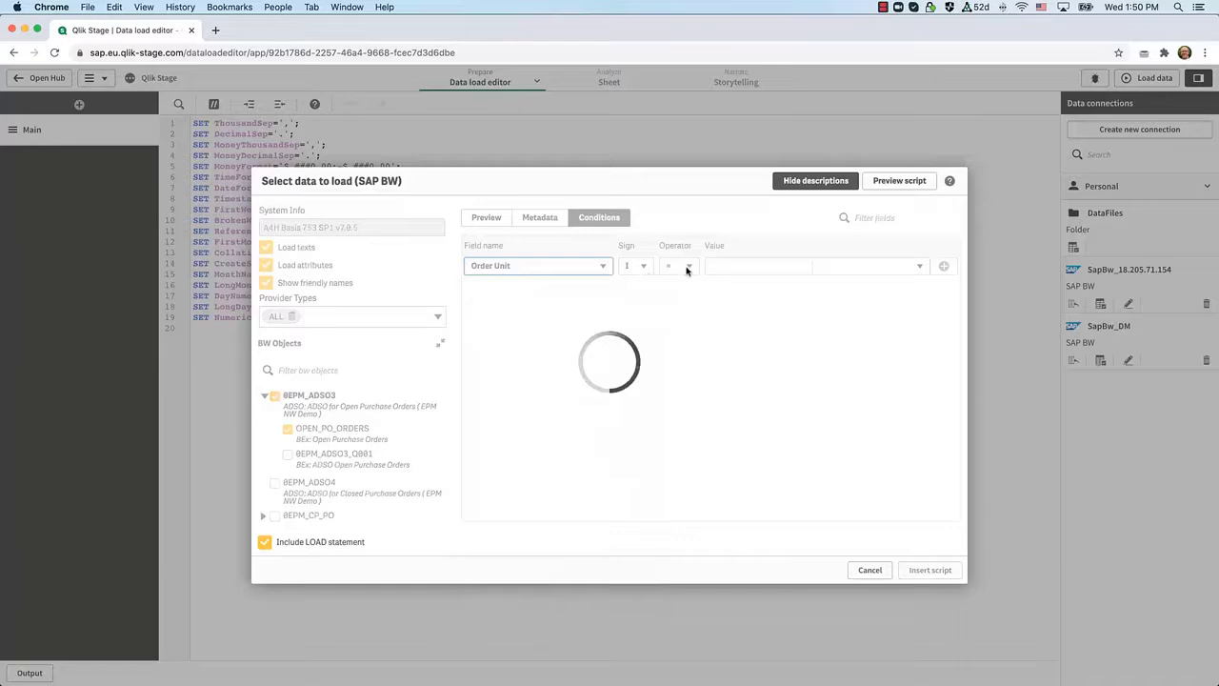
left_click(688, 268)
left_click(893, 270)
left_click(895, 270)
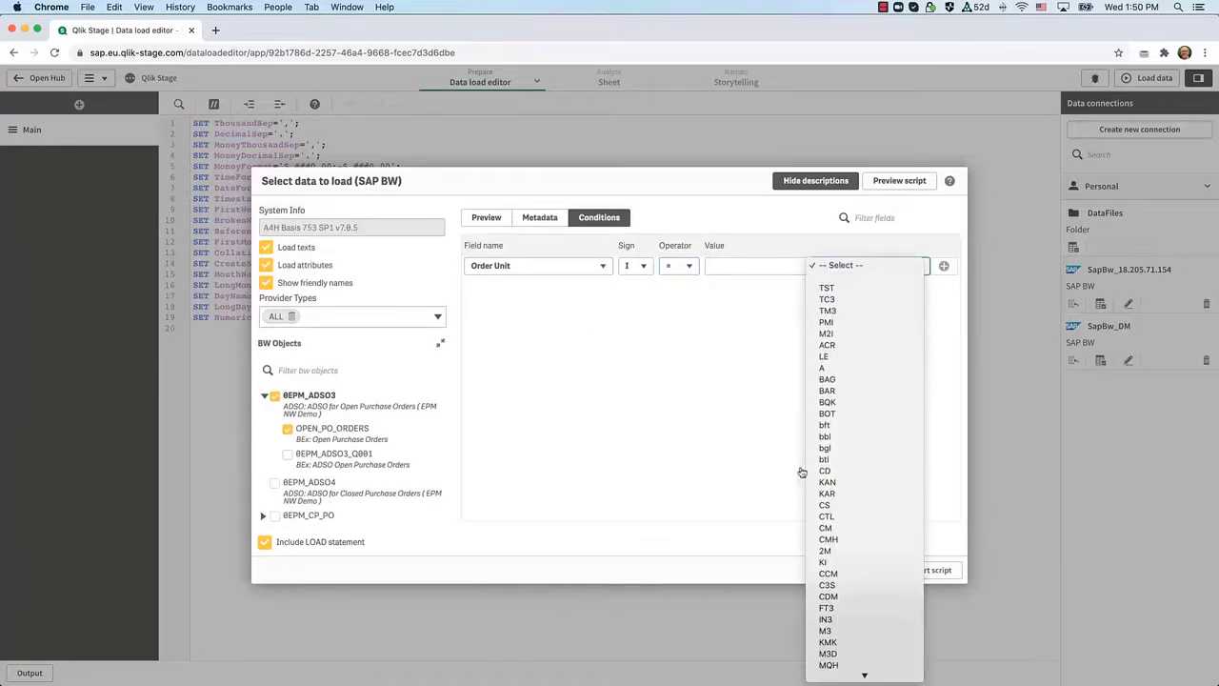
left_click(726, 208)
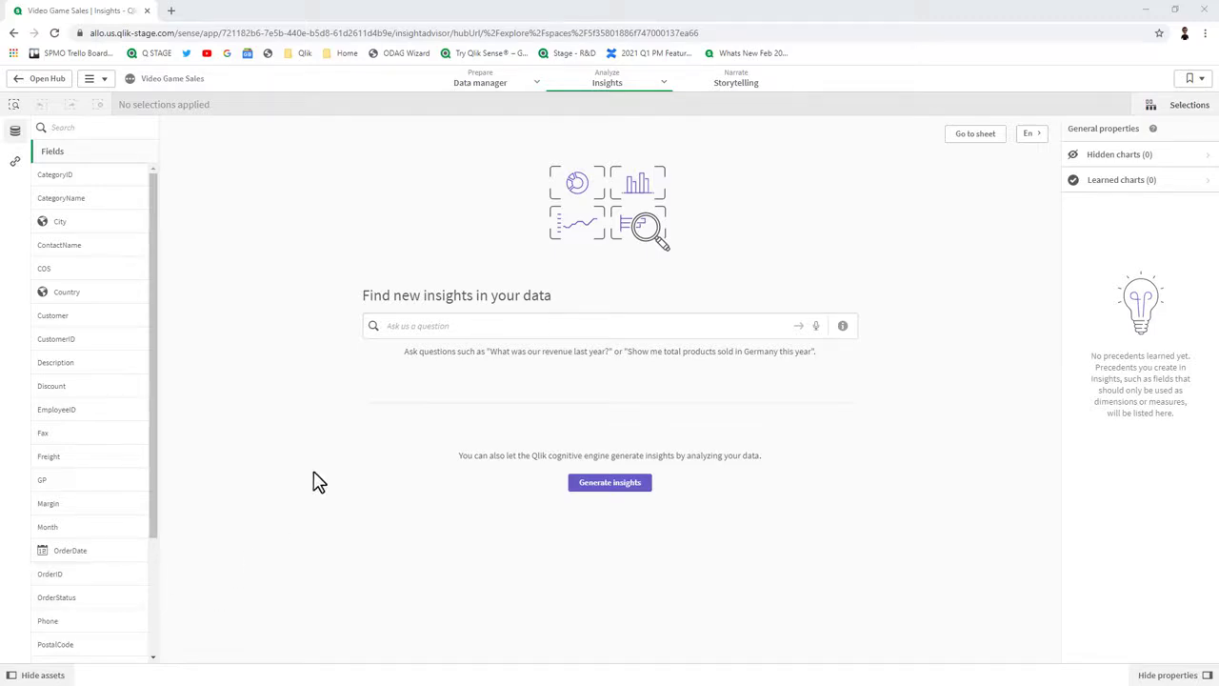
Ask Insights for 'sales by ProductName' in the Video Game Sales app.
left_click(431, 327)
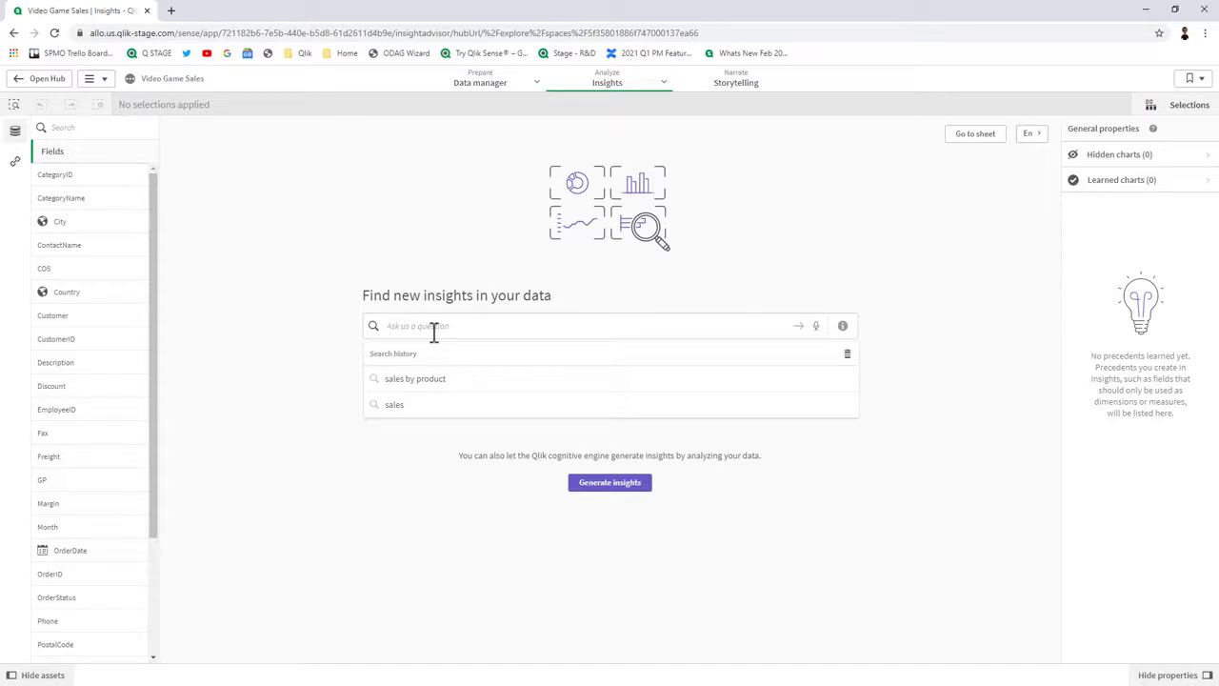
type("sales by pro")
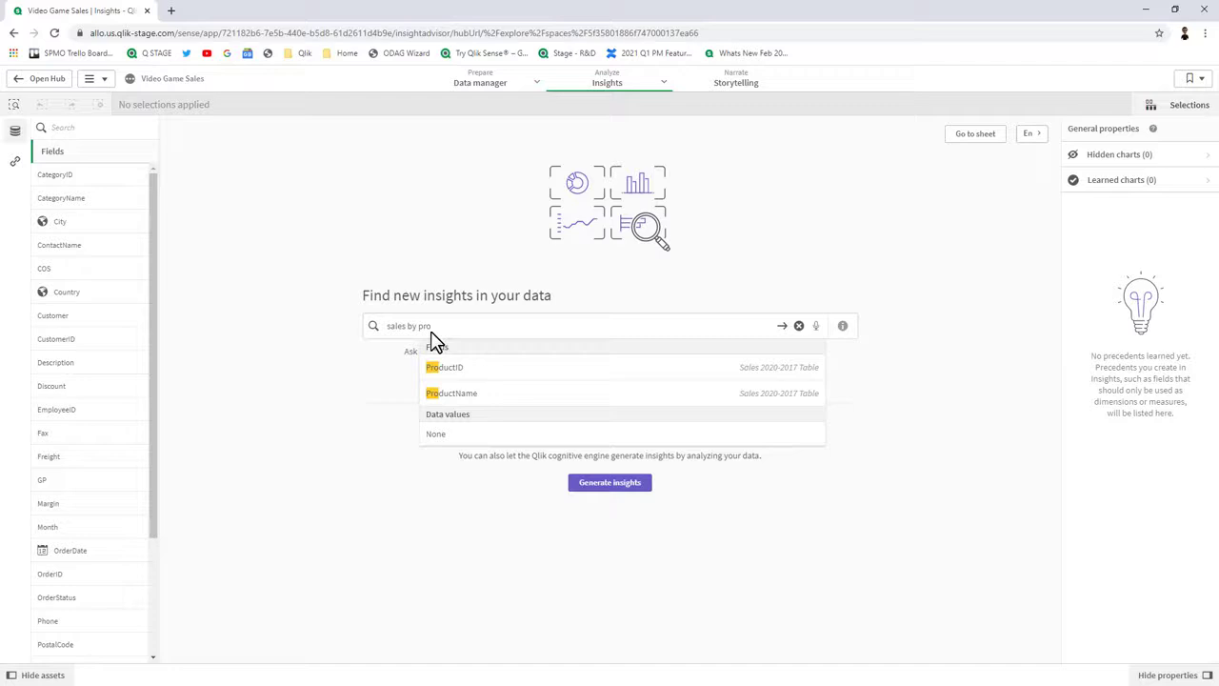
left_click(456, 394)
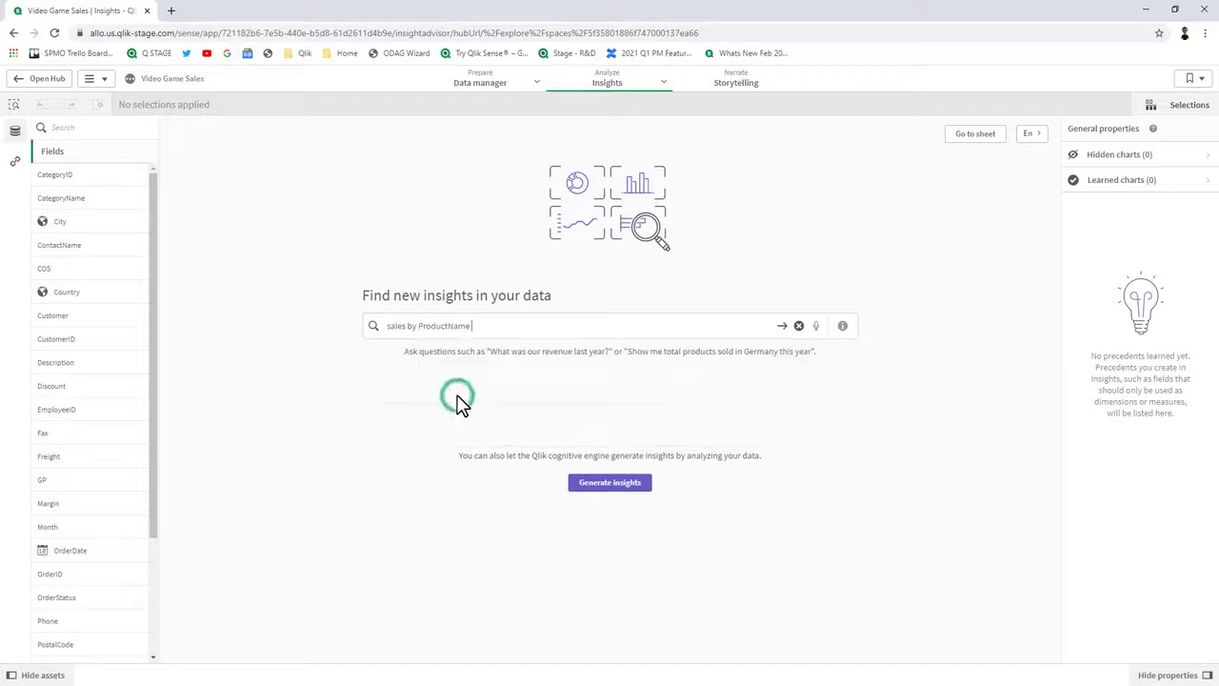
key("Return")
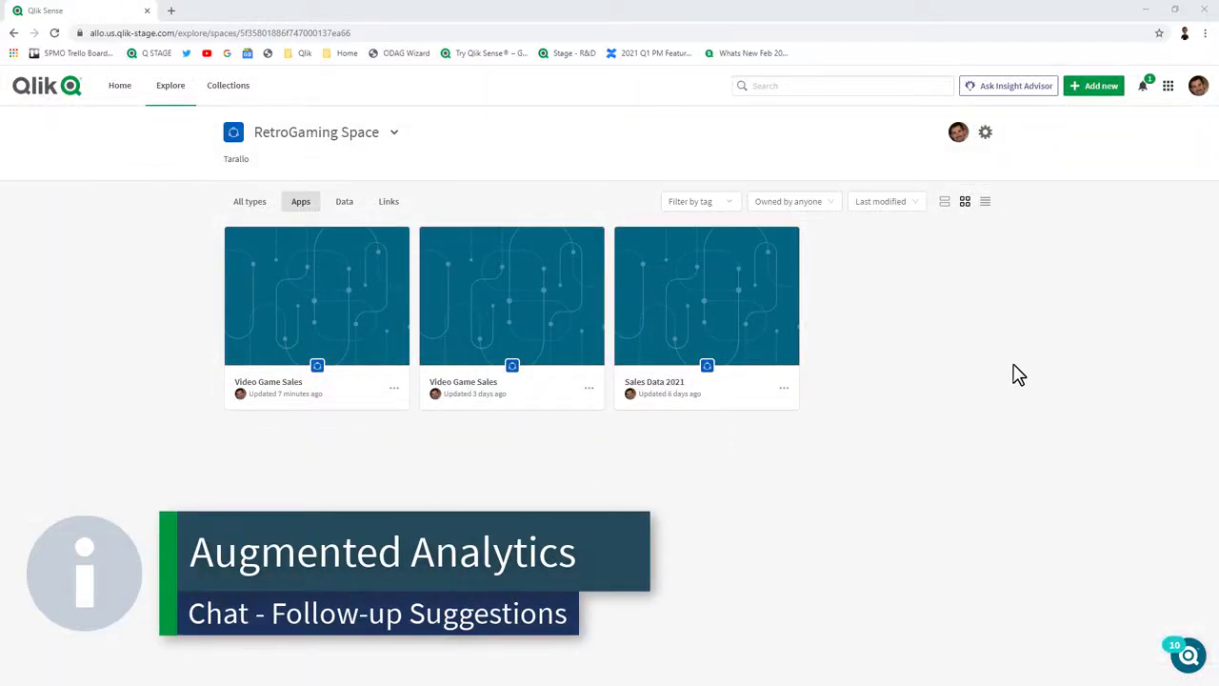
In Insight Advisor Chat, analyse Sales for Sales Data 2021 and expand the ten suggested analyses.
left_click(1037, 86)
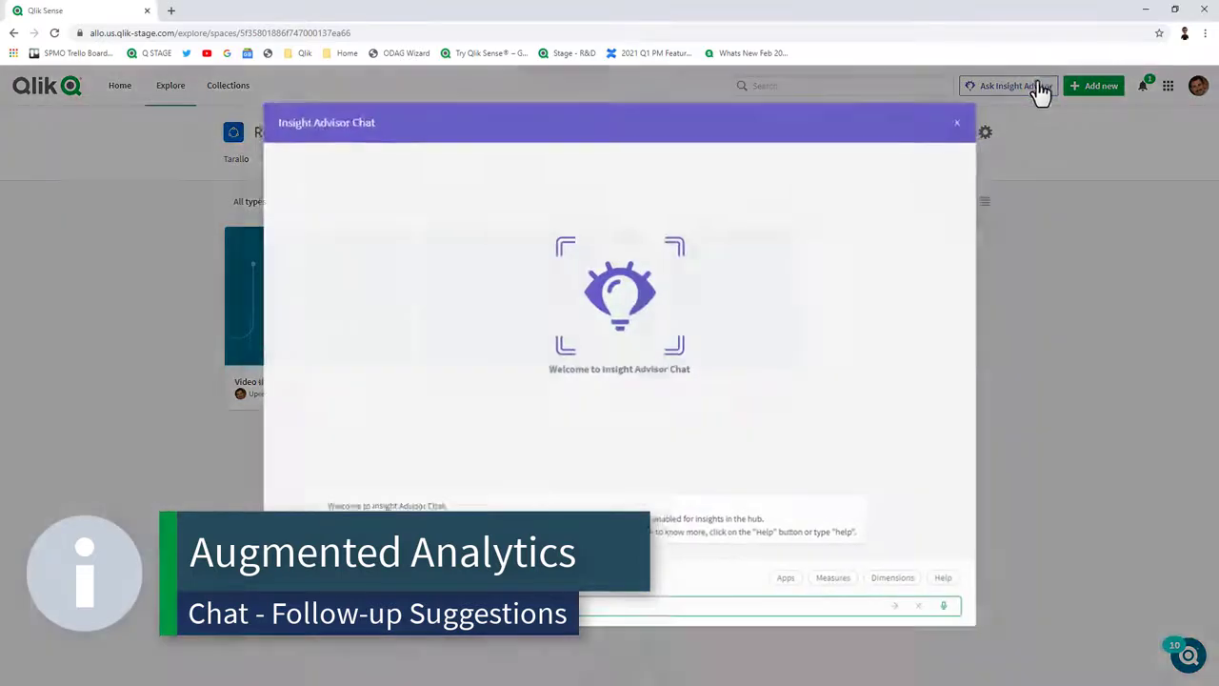
left_click(780, 591)
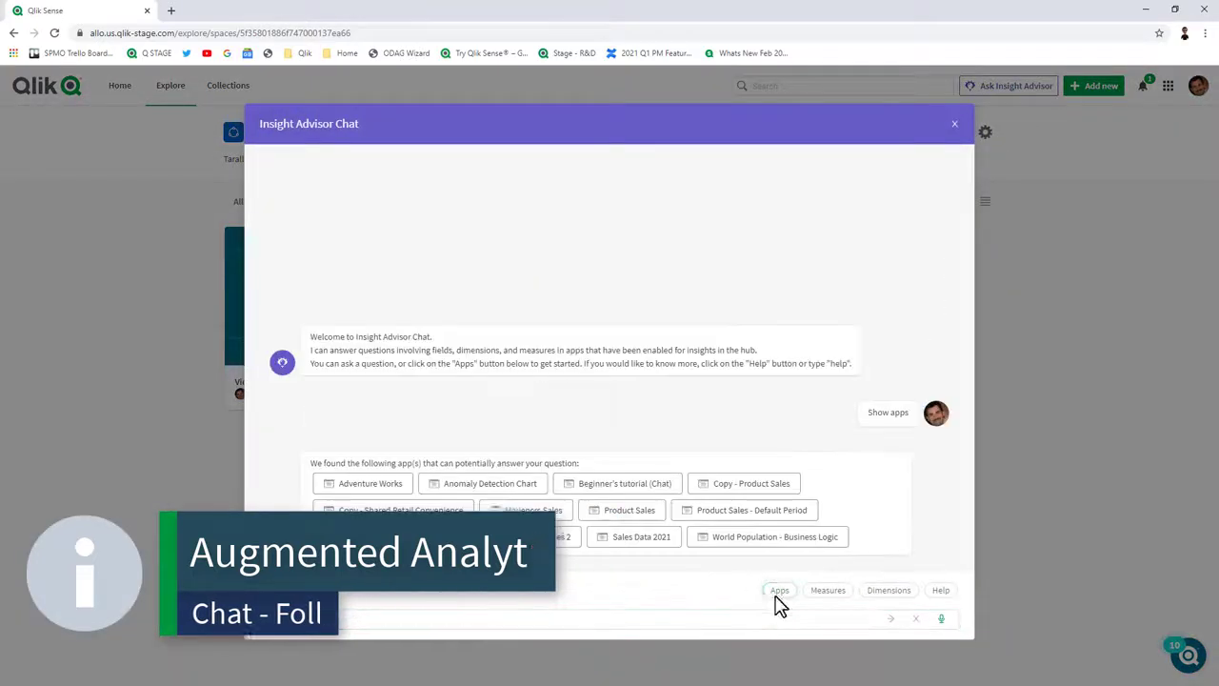
left_click(635, 551)
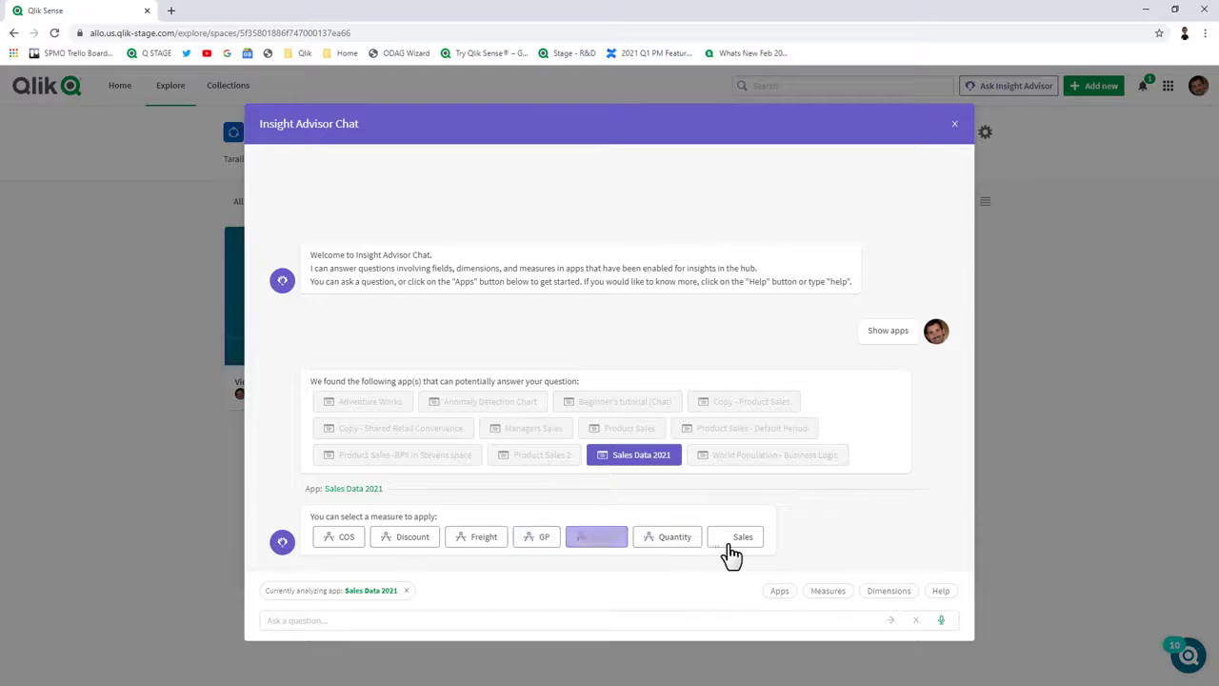
left_click(735, 541)
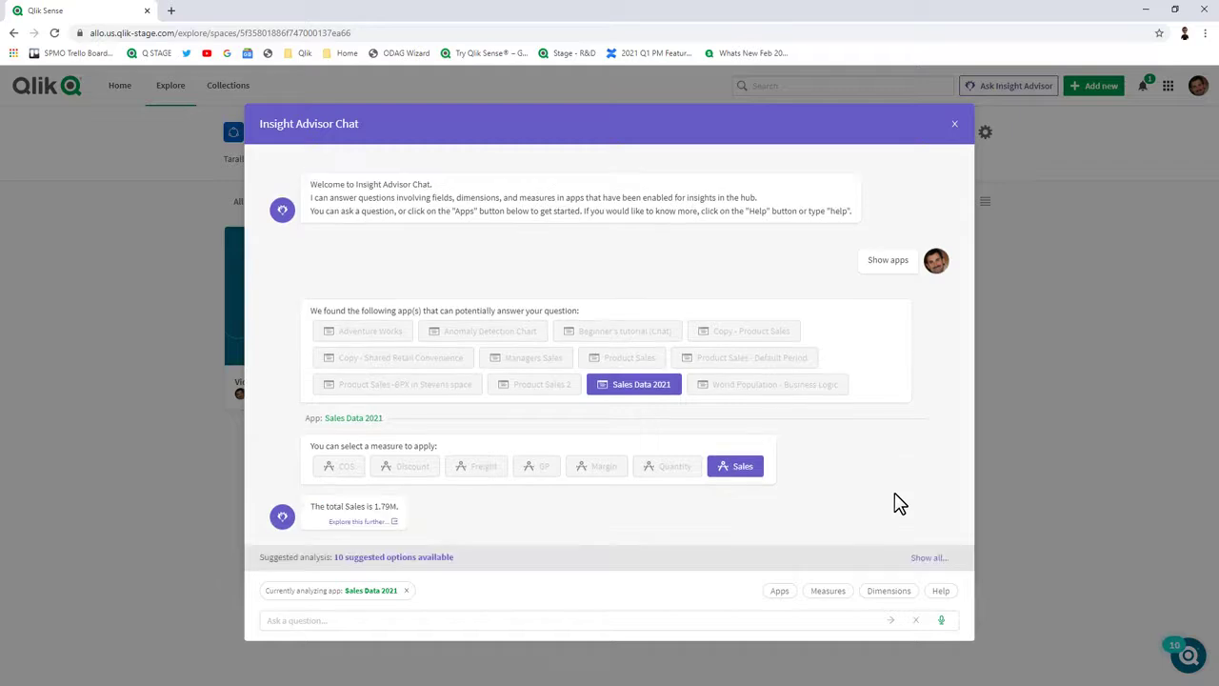
left_click(435, 560)
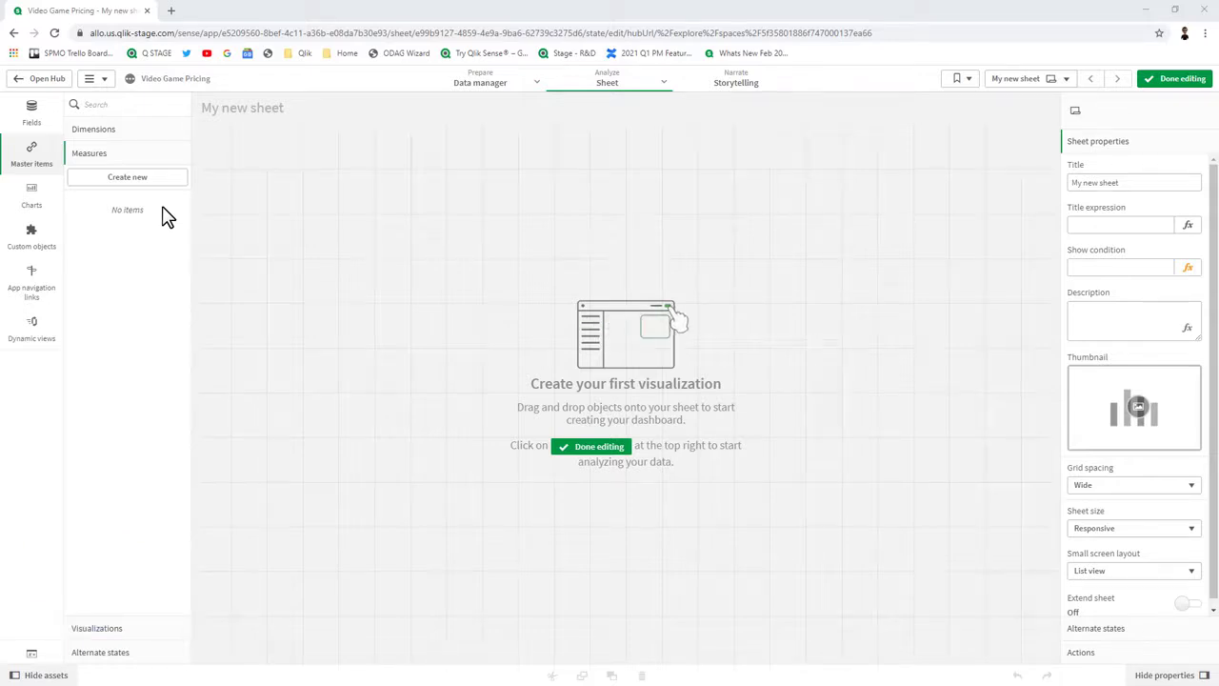
Create master measure 'Today - price loose' with a pasted SUM set-analysis expression on Loose Price.
left_click(159, 179)
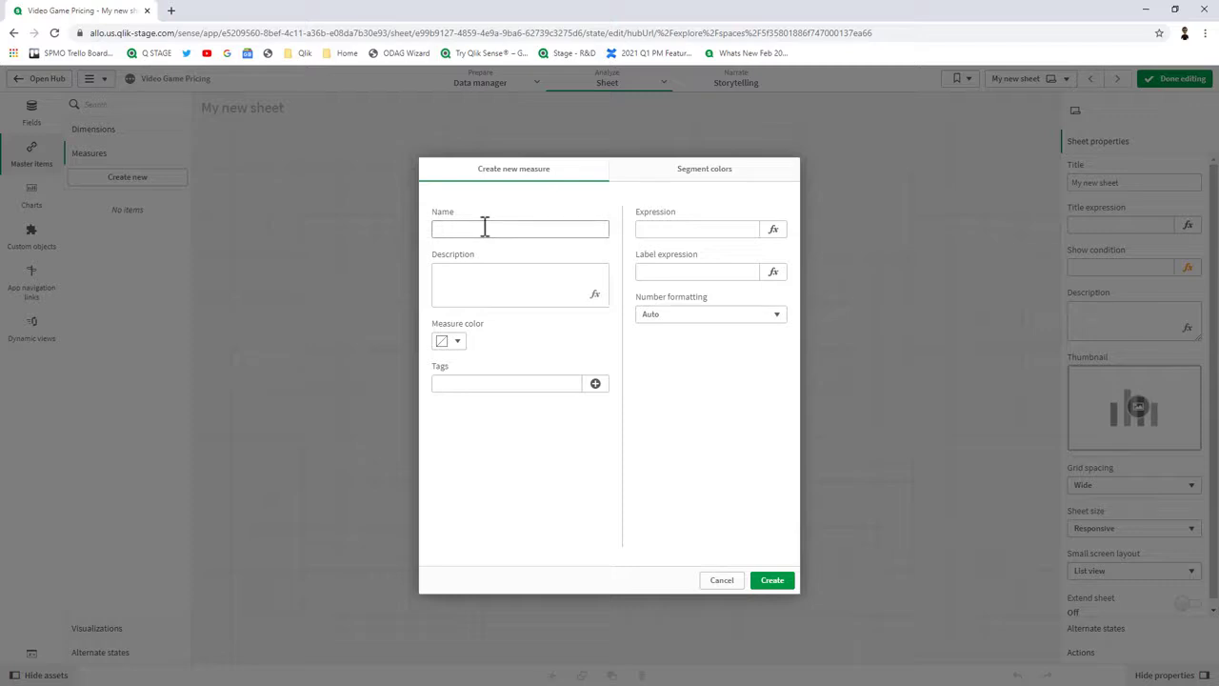
left_click(484, 227)
type("Today - price close")
left_click(774, 230)
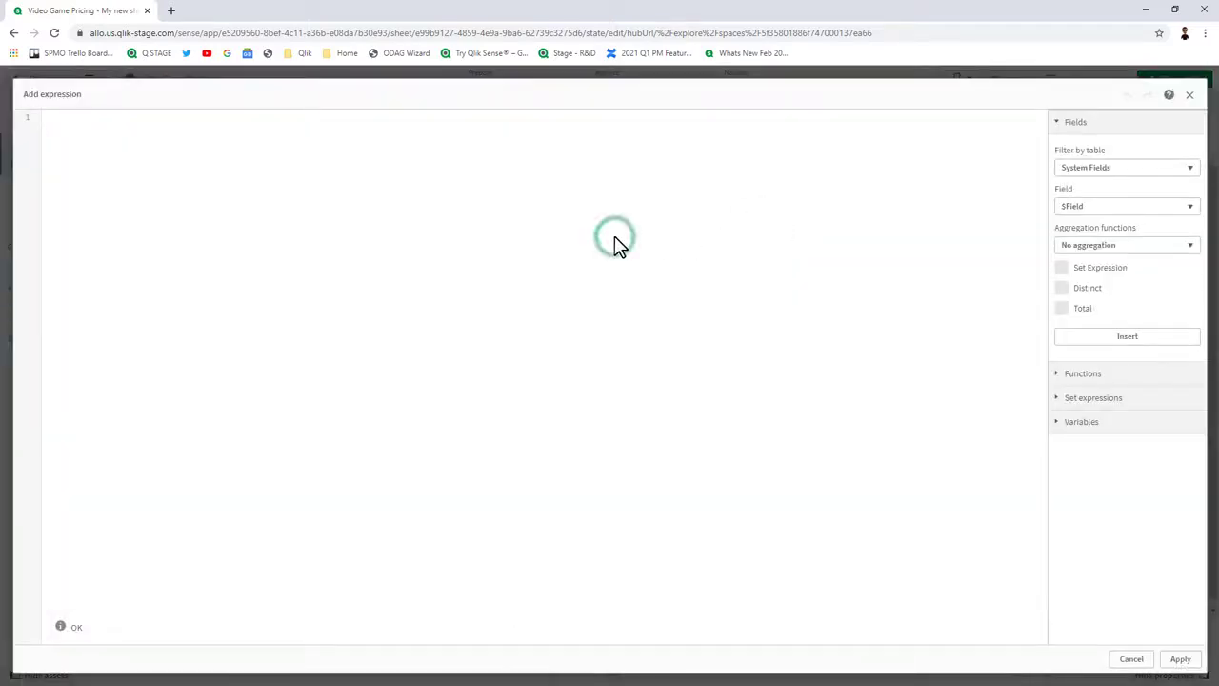
type("SUM({<LoadDate={'$(=Today())'},Condition={Loose}>}[Loose Price])")
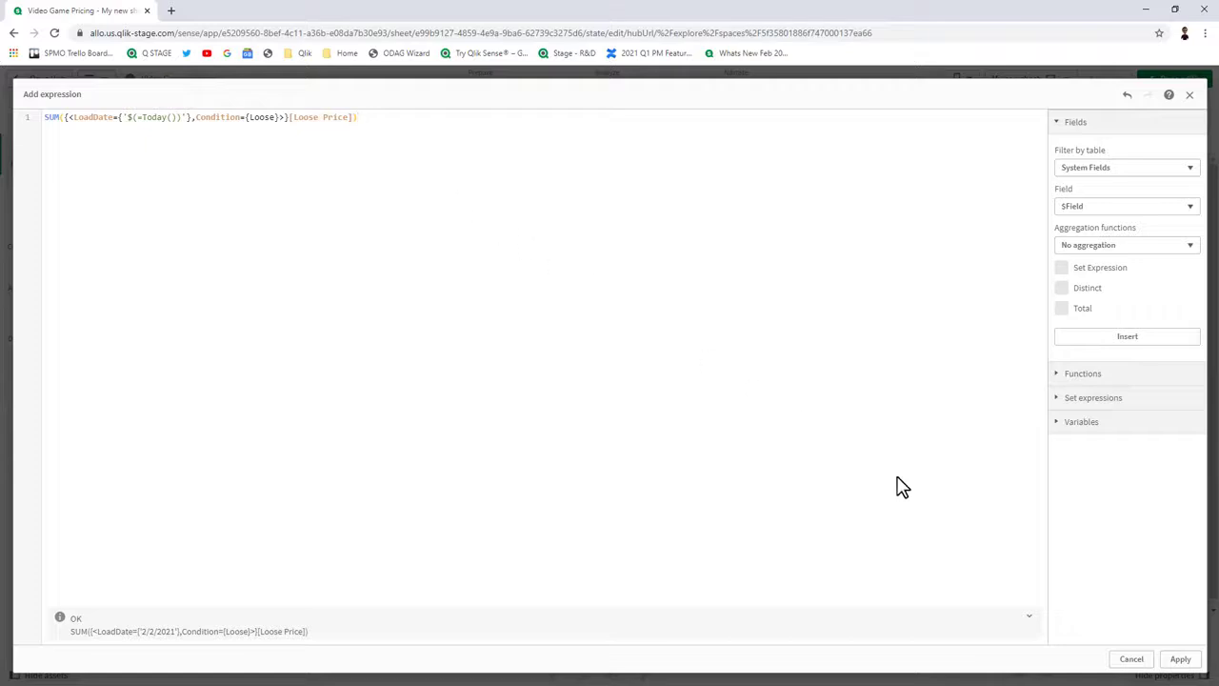
left_click(1180, 660)
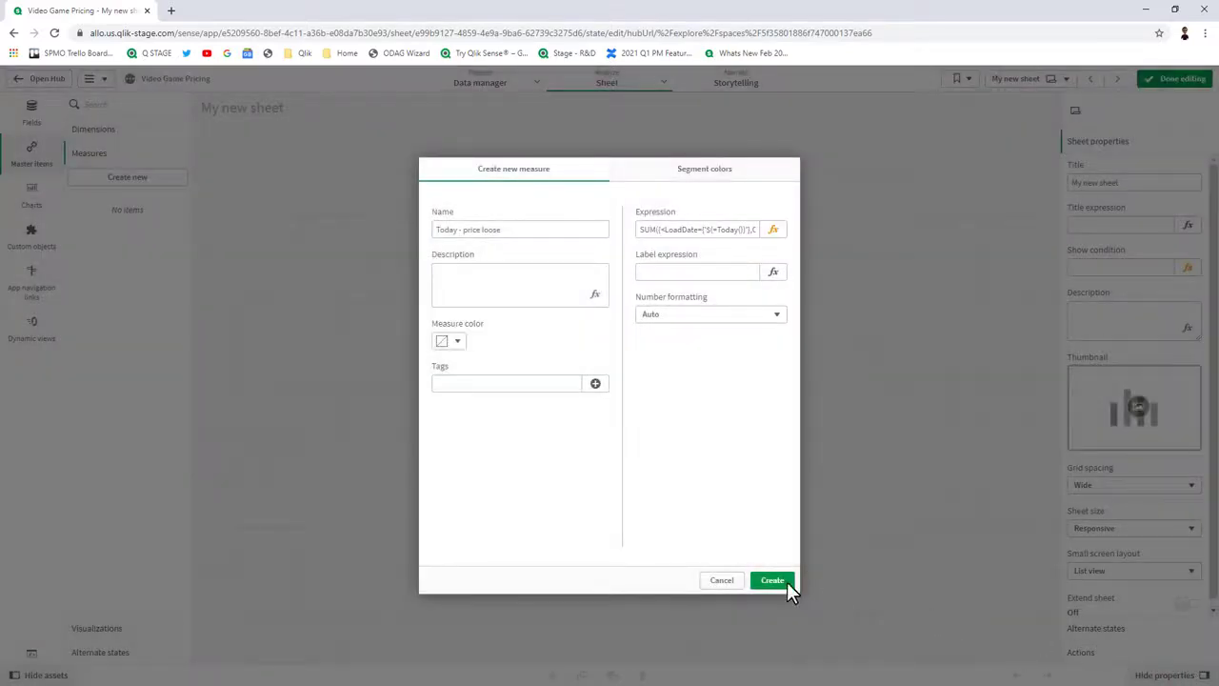
left_click(777, 581)
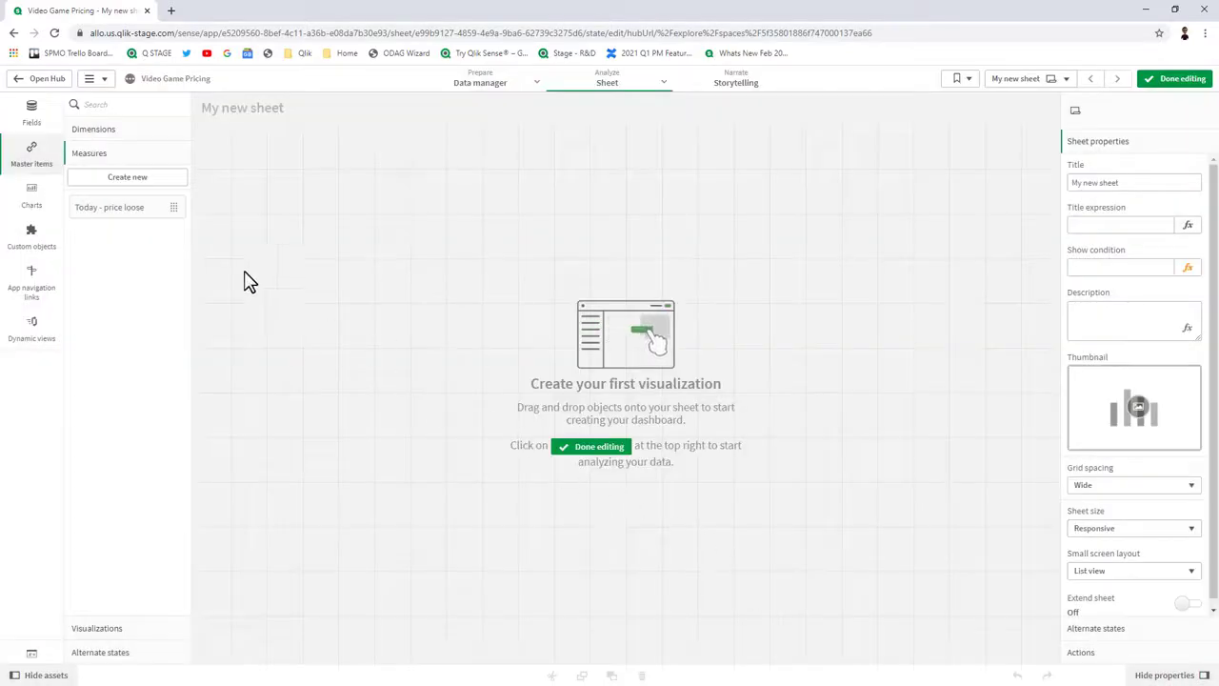
Add Today - price loose as a KPI, then duplicate the measure and rename the copy 'Today - price CIB'.
left_click_drag(144, 218, 318, 180)
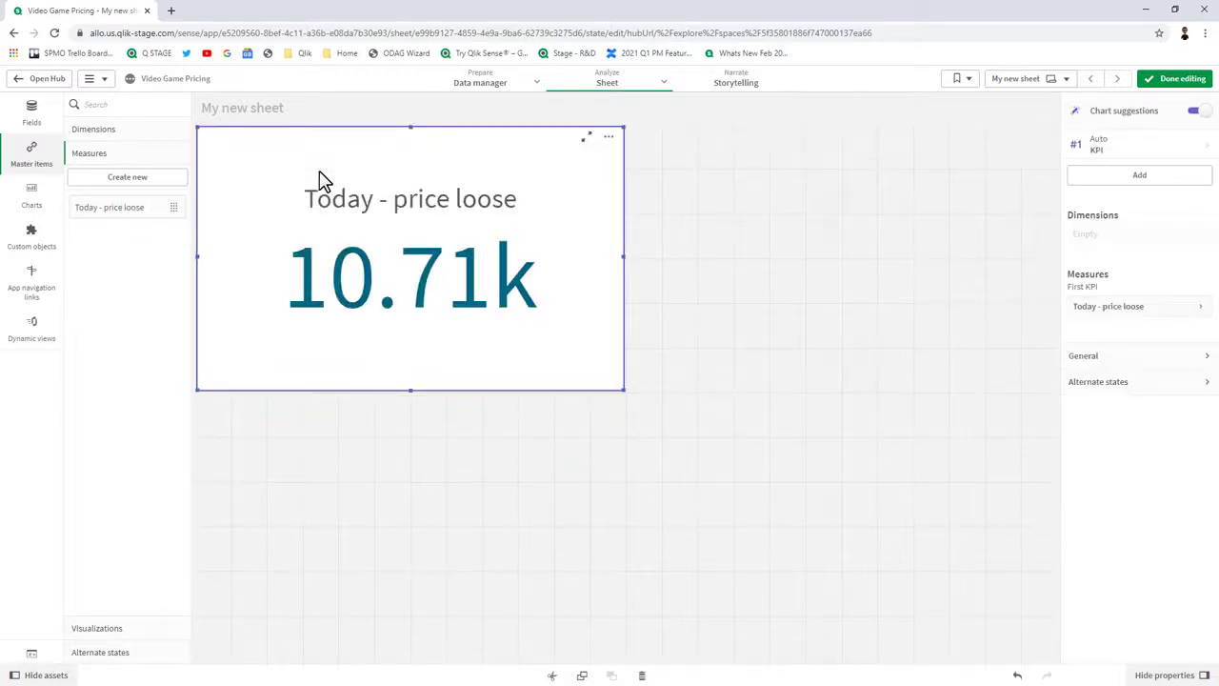
right_click(123, 213)
left_click(152, 227)
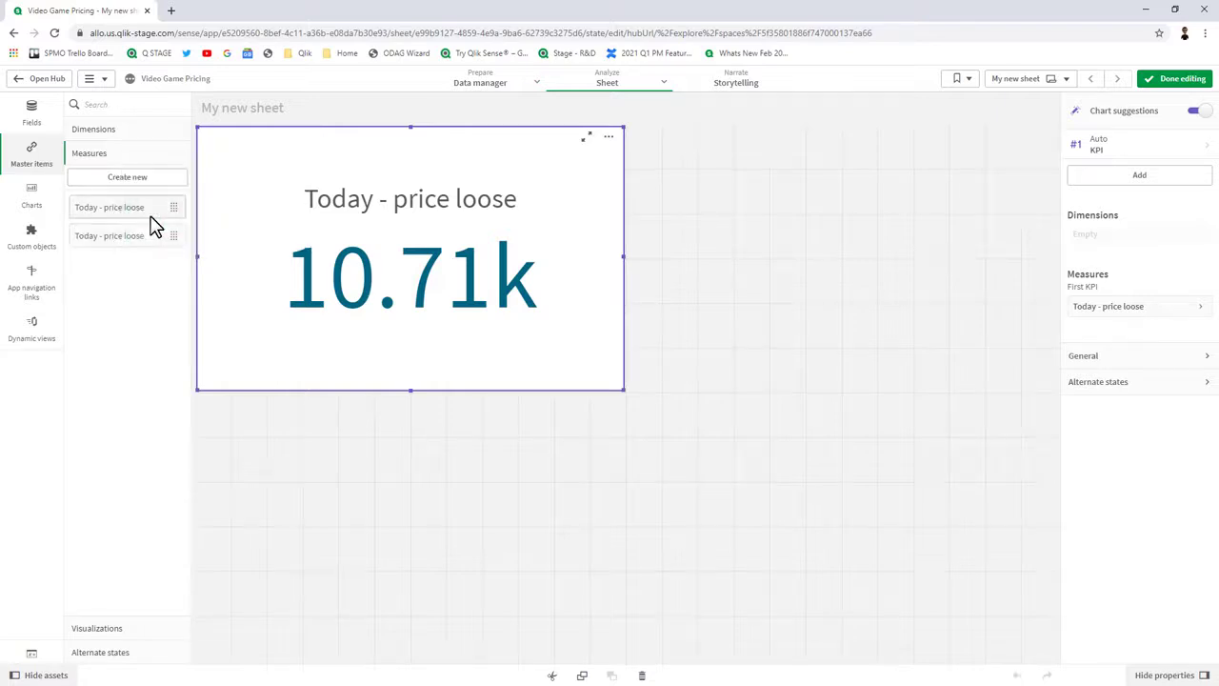
right_click(133, 240)
left_click(150, 228)
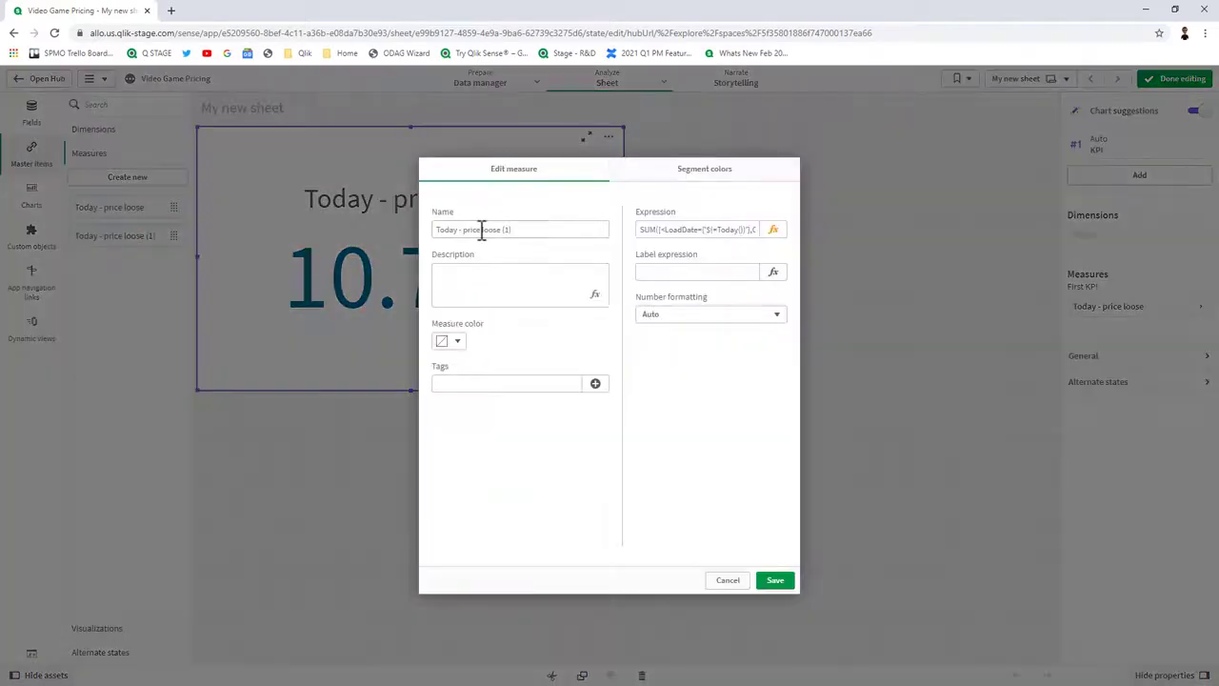
left_click(481, 231)
left_click_drag(481, 231, 593, 251)
key("BackSpace")
type("CIB")
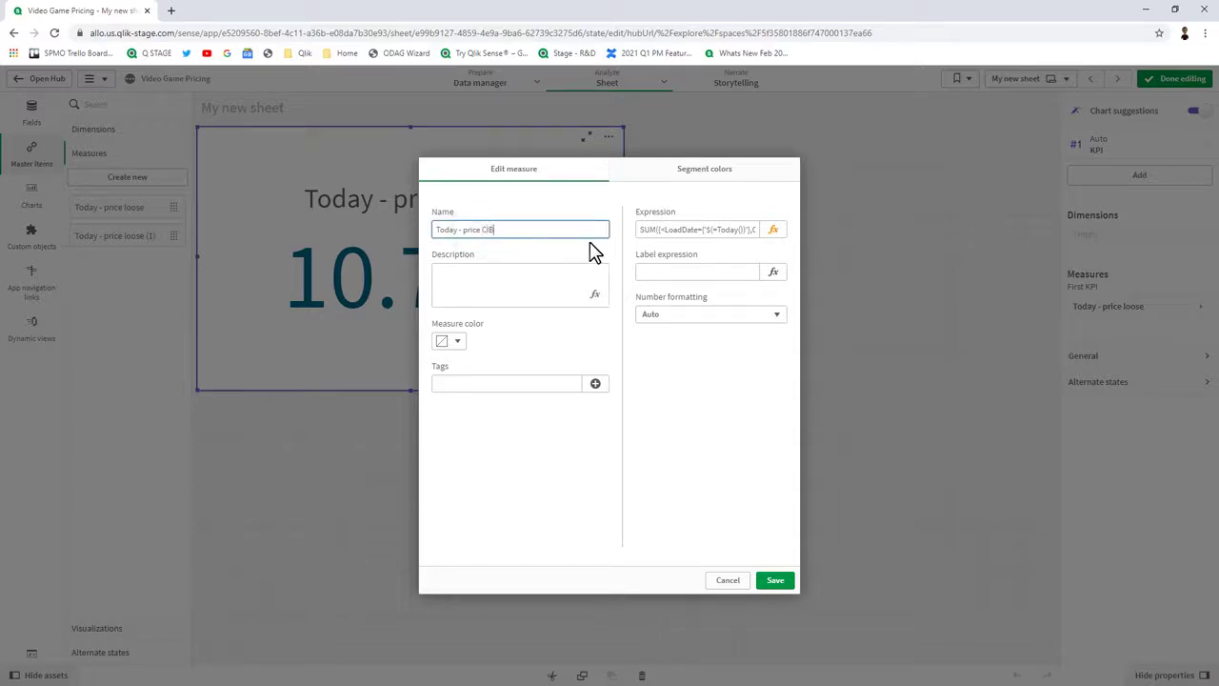
Switch the copy's expression from Loose to CIB, save it, and place it as a KPI beside the first.
left_click(773, 231)
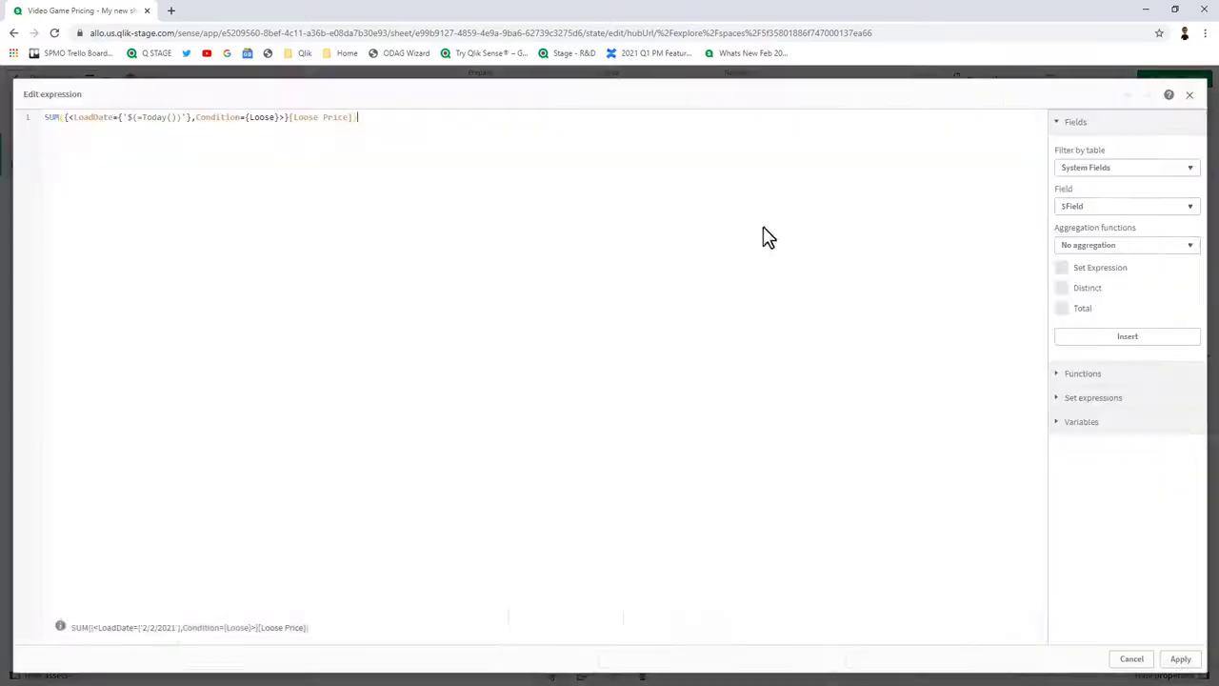
left_click(253, 122)
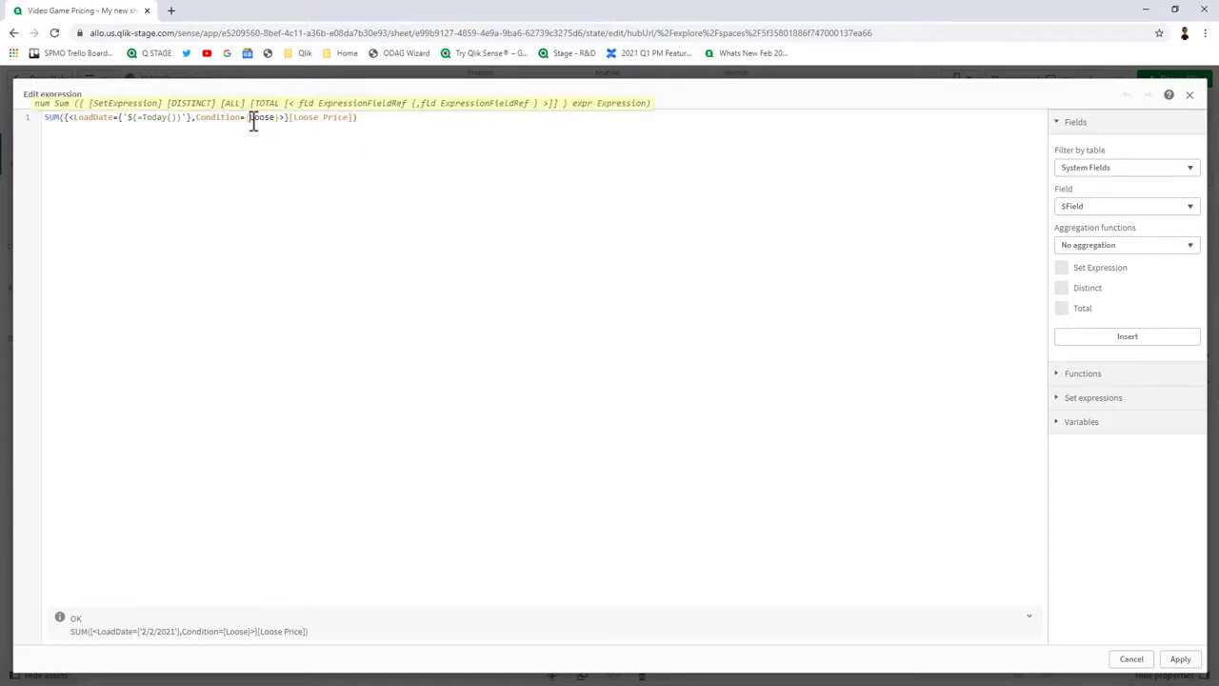
type("CIB")
key("Delete")
key("Delete")
key("Delete")
key("Delete")
key("Delete")
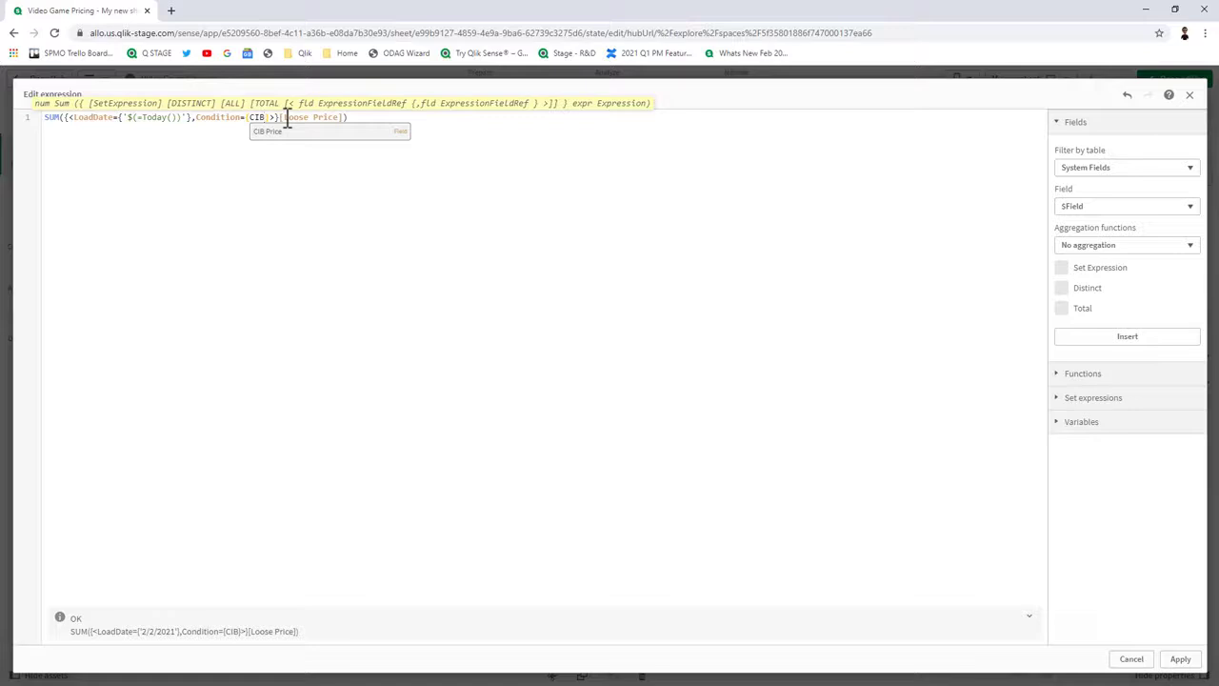
double_click(288, 118)
type("S")
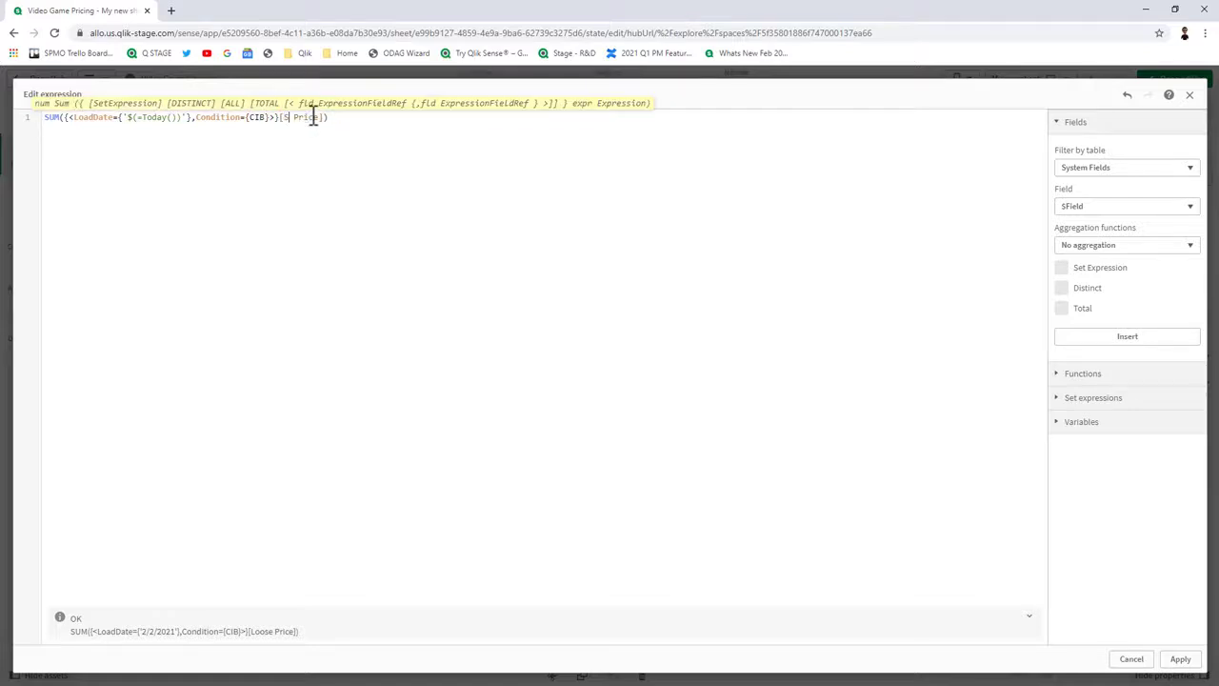
key("BackSpace")
type("CIB")
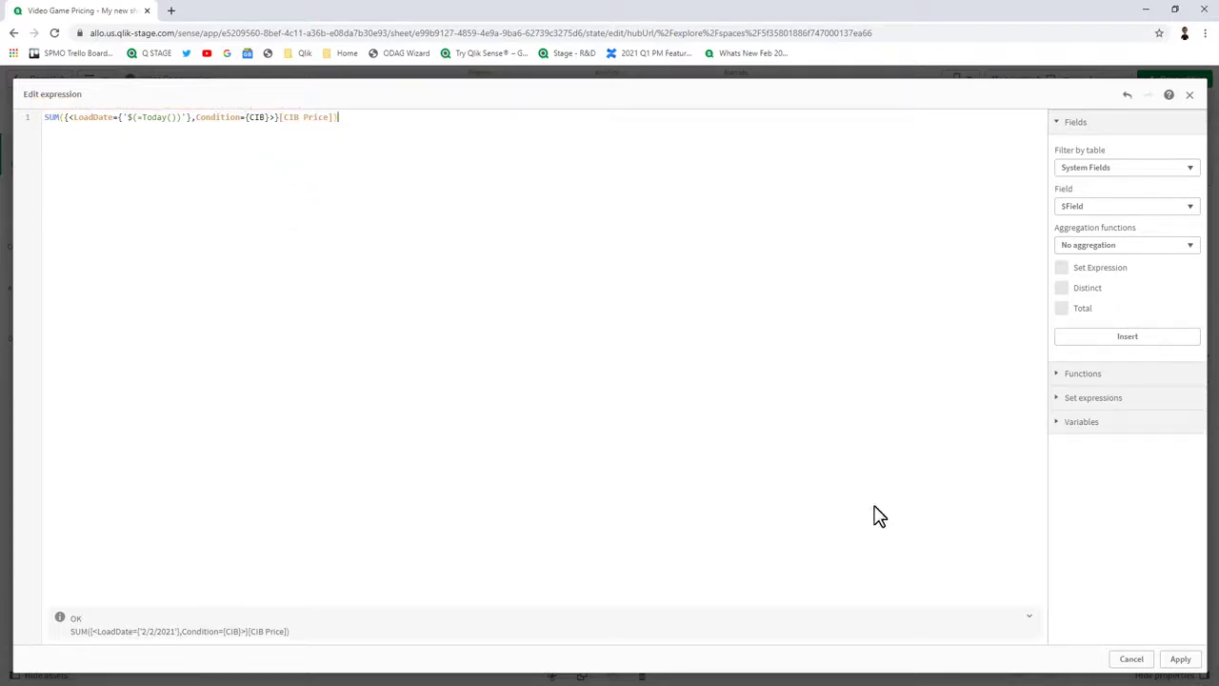
left_click(1173, 661)
left_click(781, 583)
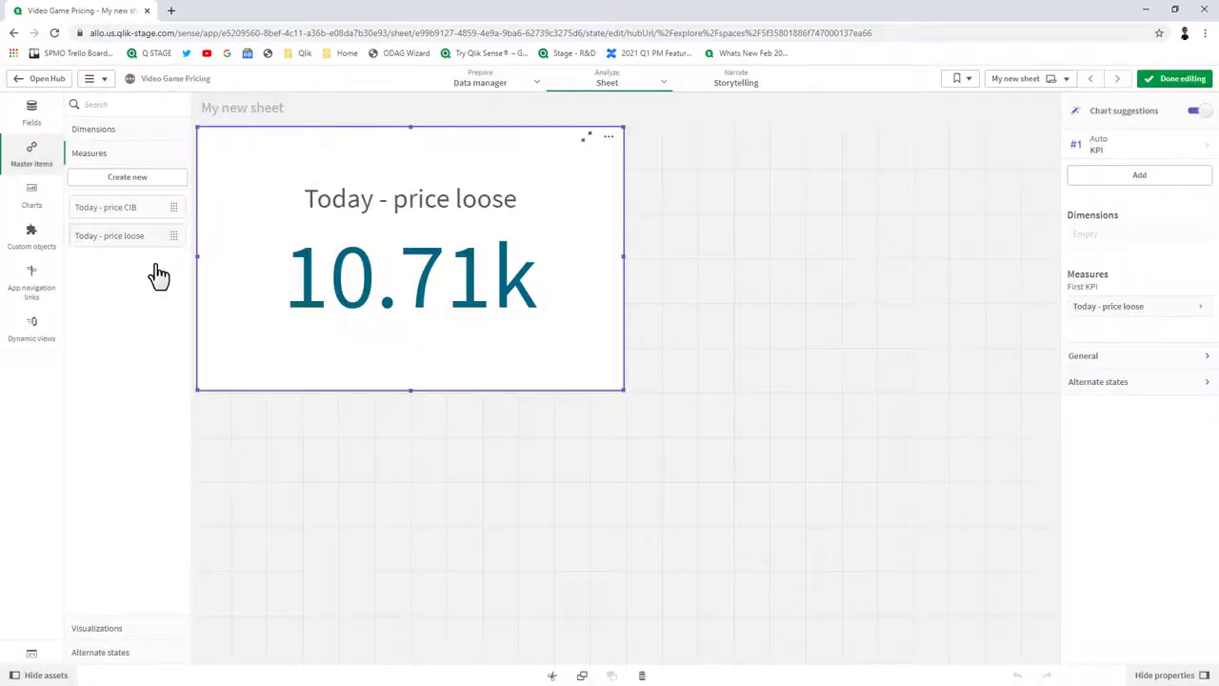
left_click_drag(134, 207, 786, 337)
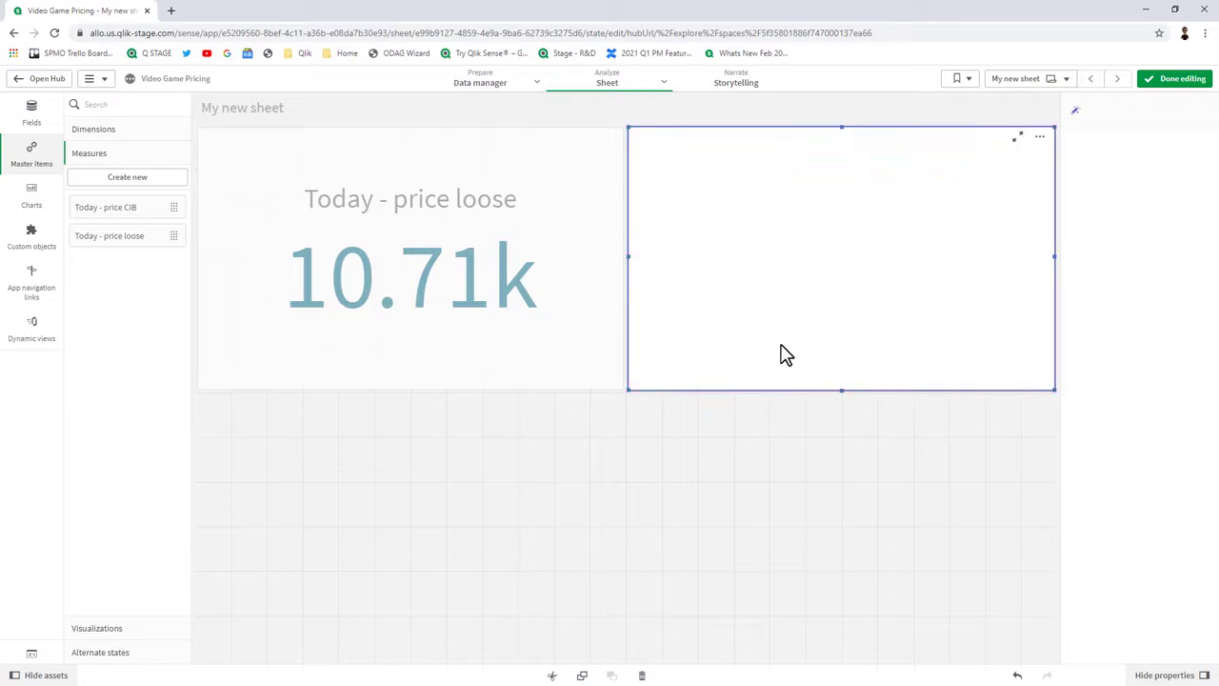
left_click(557, 464)
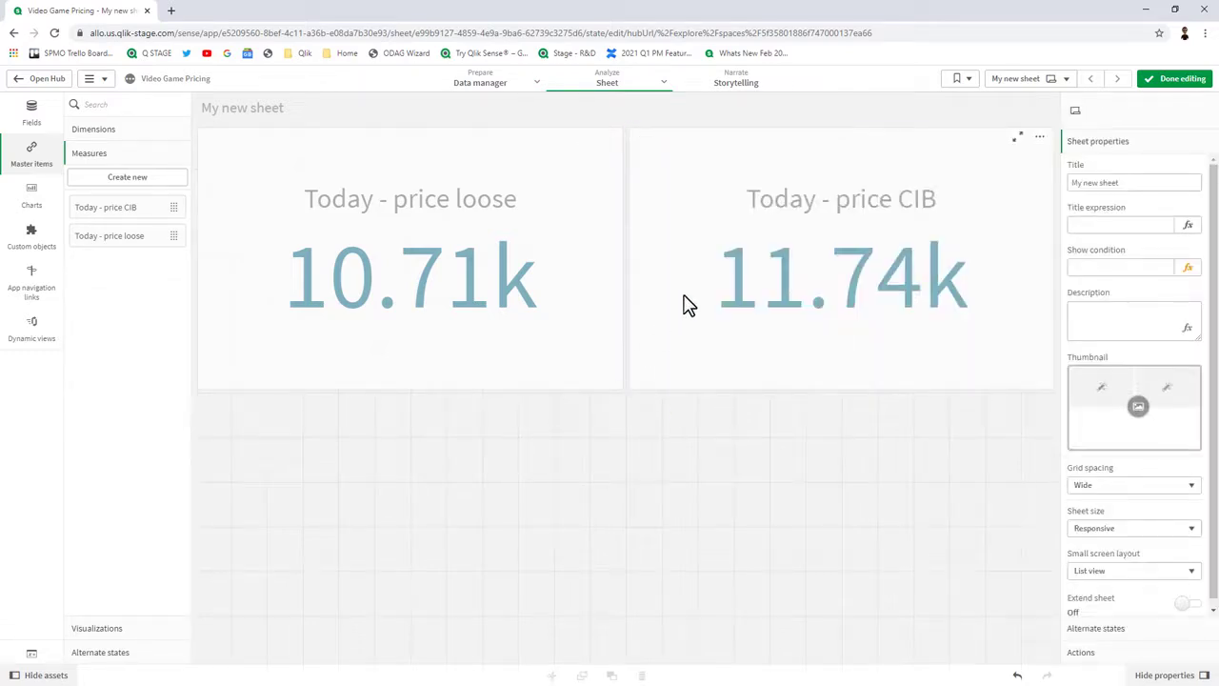
Create master measure 'Total Collection Value' as [Today - price CIB] + [Today - price loose], formatted as Money.
left_click(145, 179)
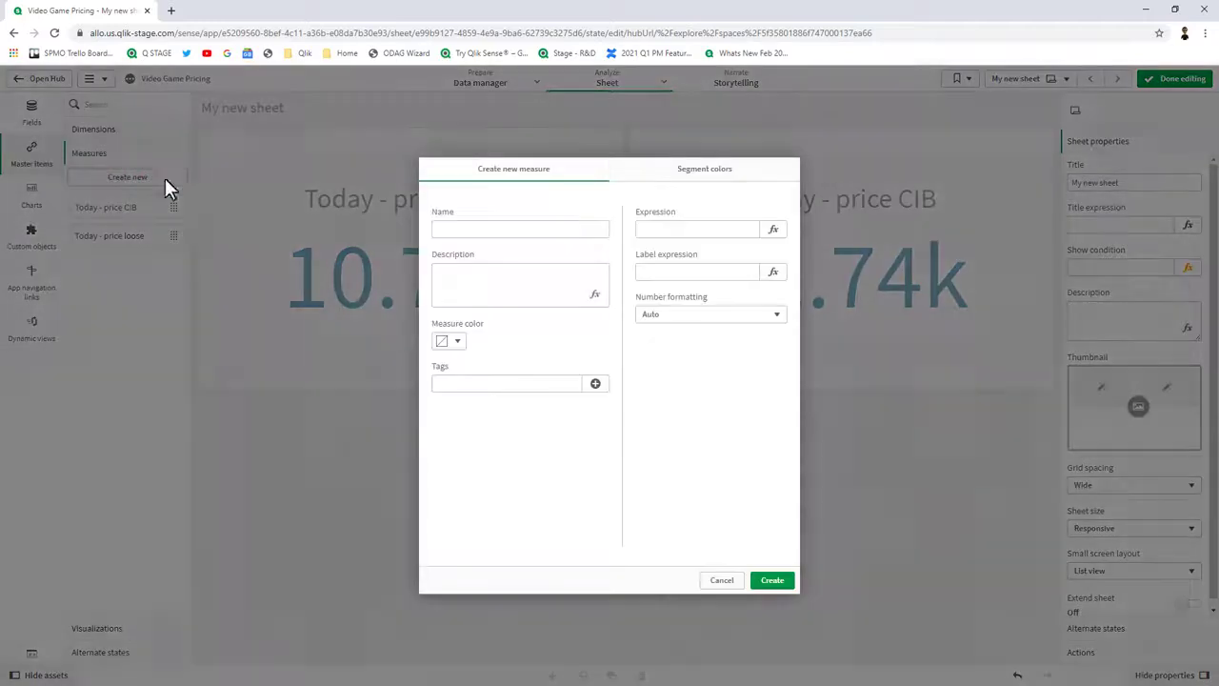
left_click(456, 233)
type("Total")
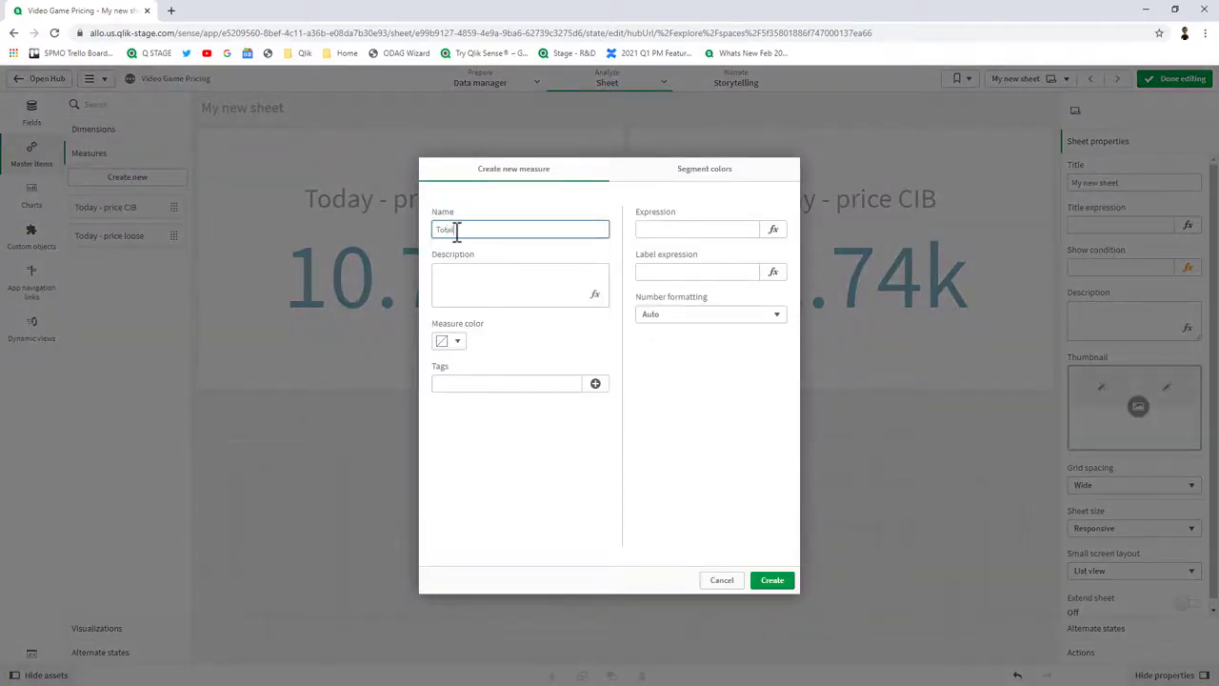
type(" Collection Value")
left_click(773, 230)
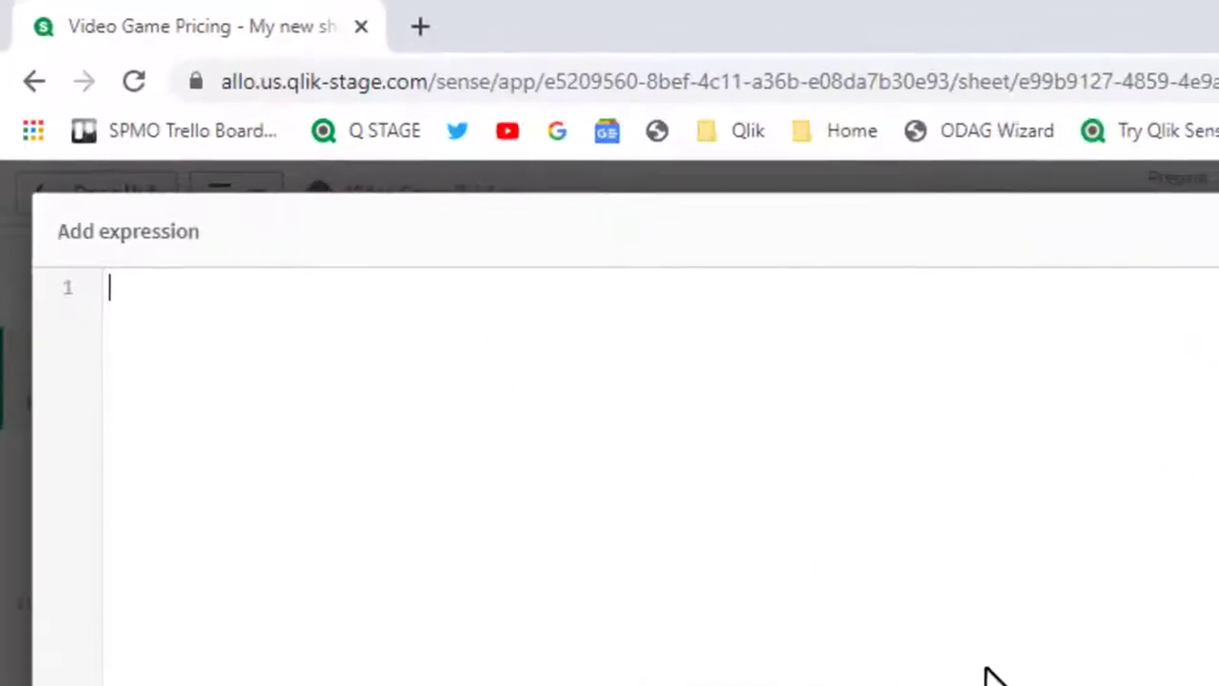
type("to")
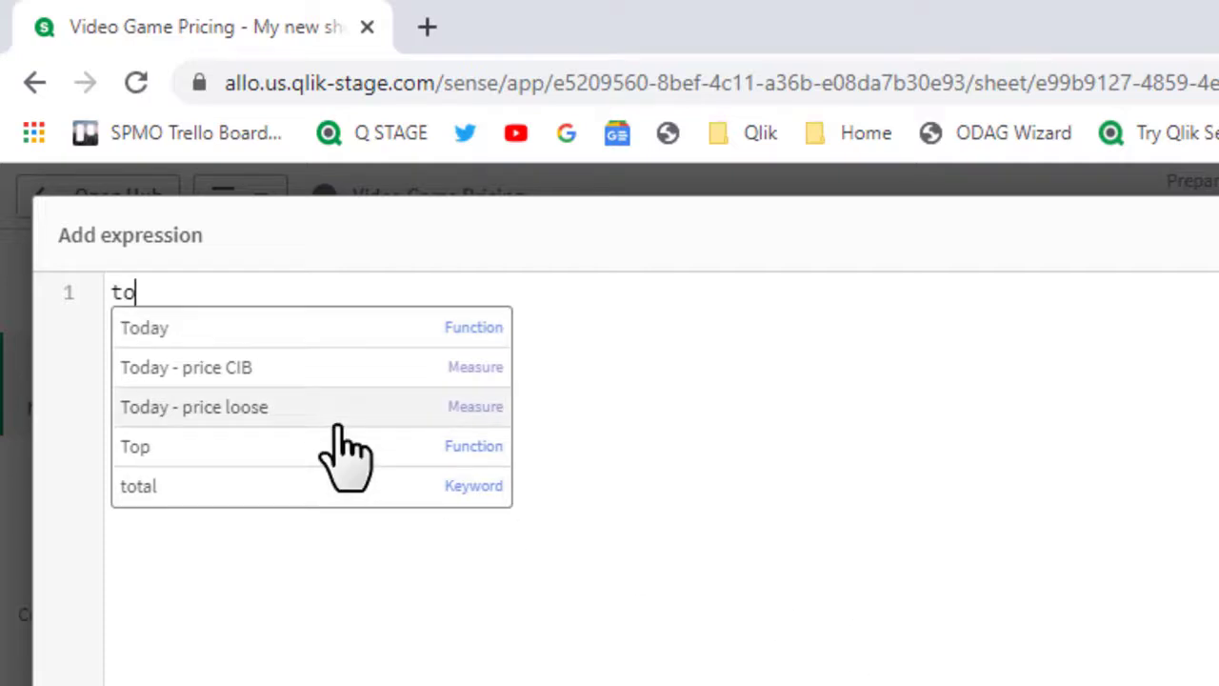
type("d")
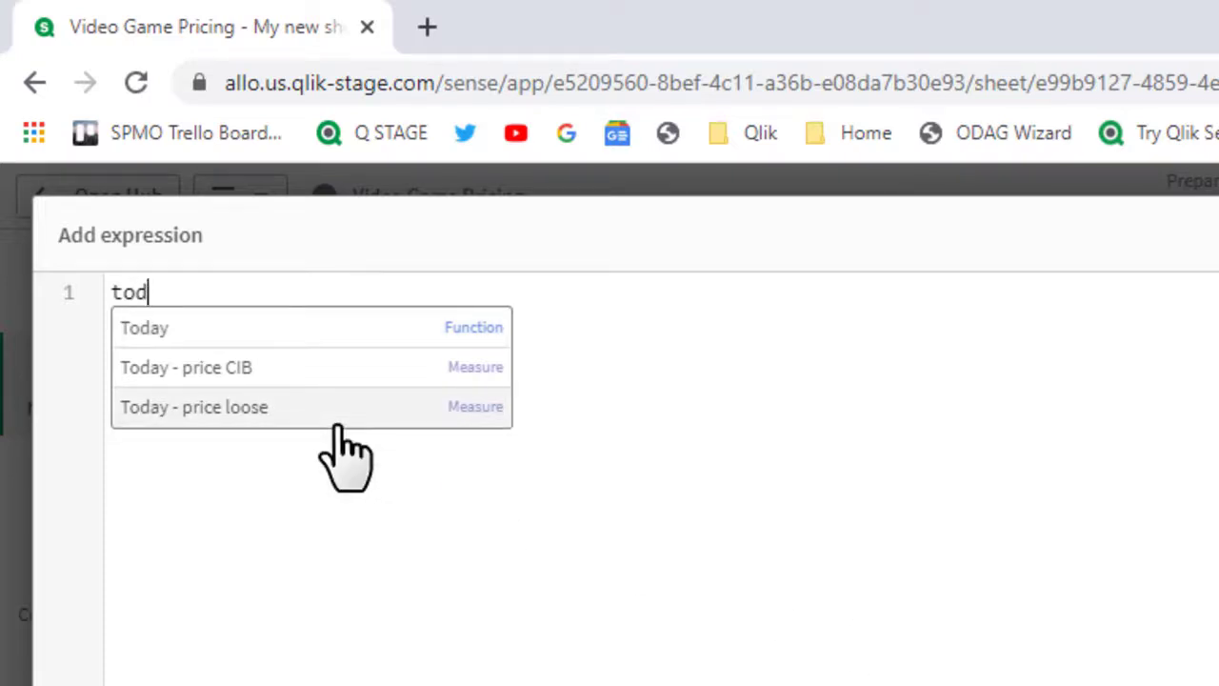
left_click(408, 376)
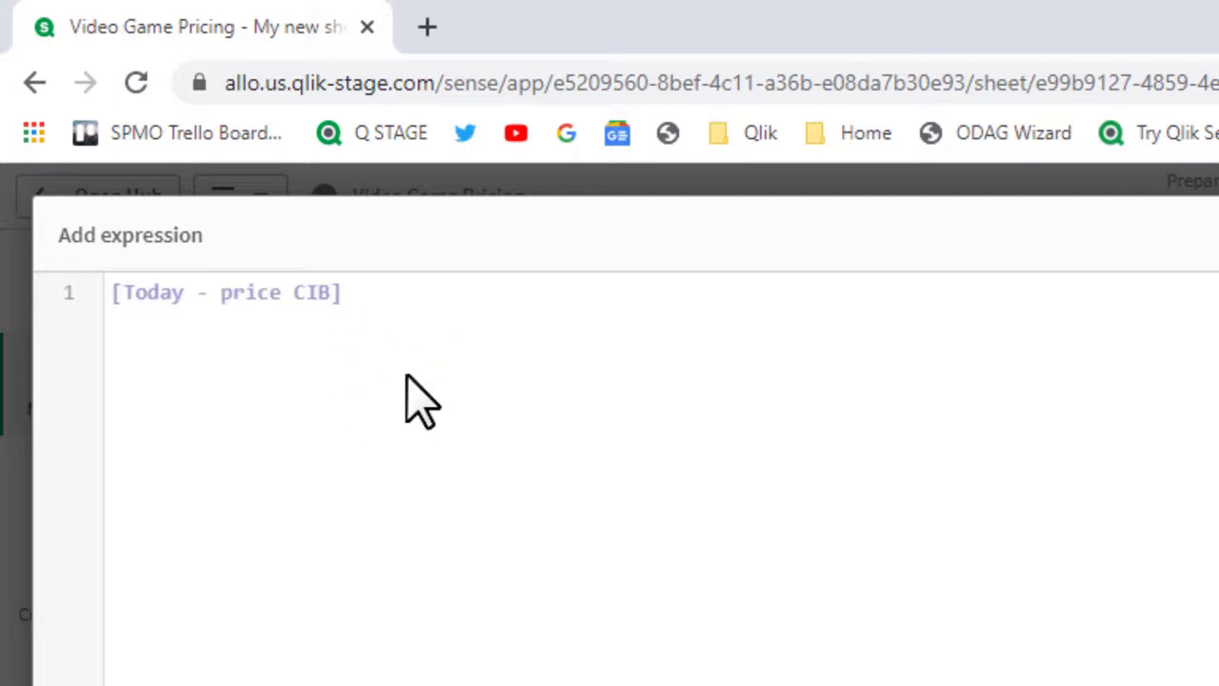
type("+ tod")
left_click(424, 408)
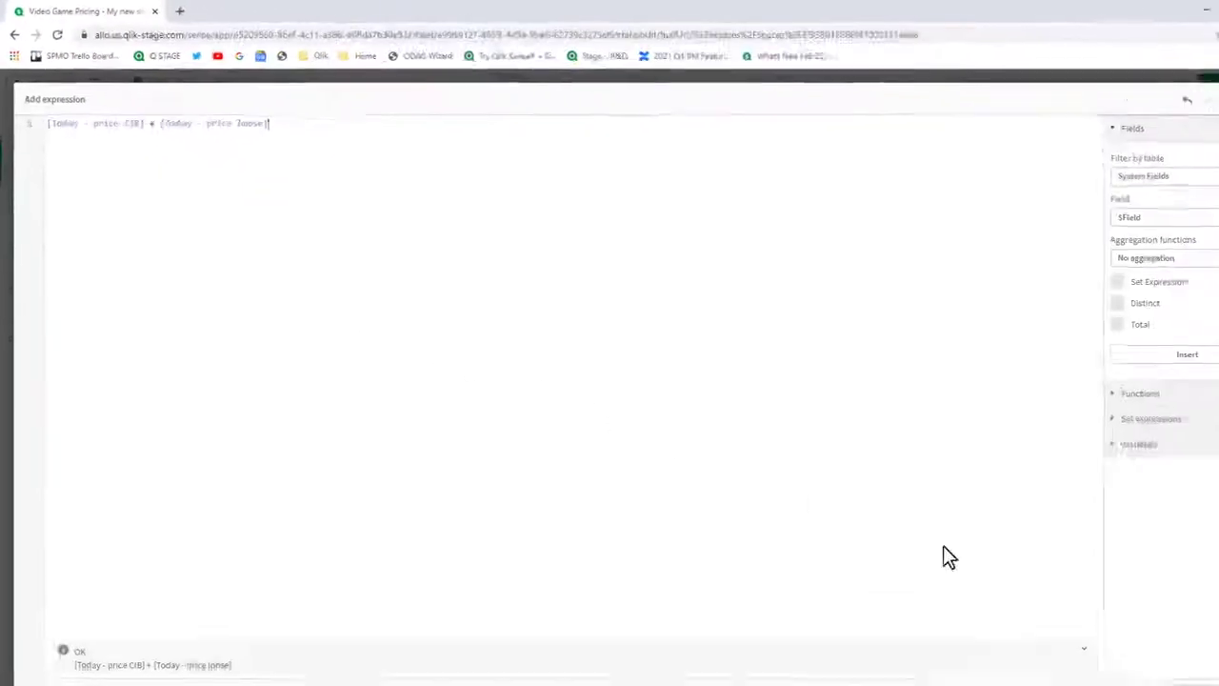
left_click(1182, 664)
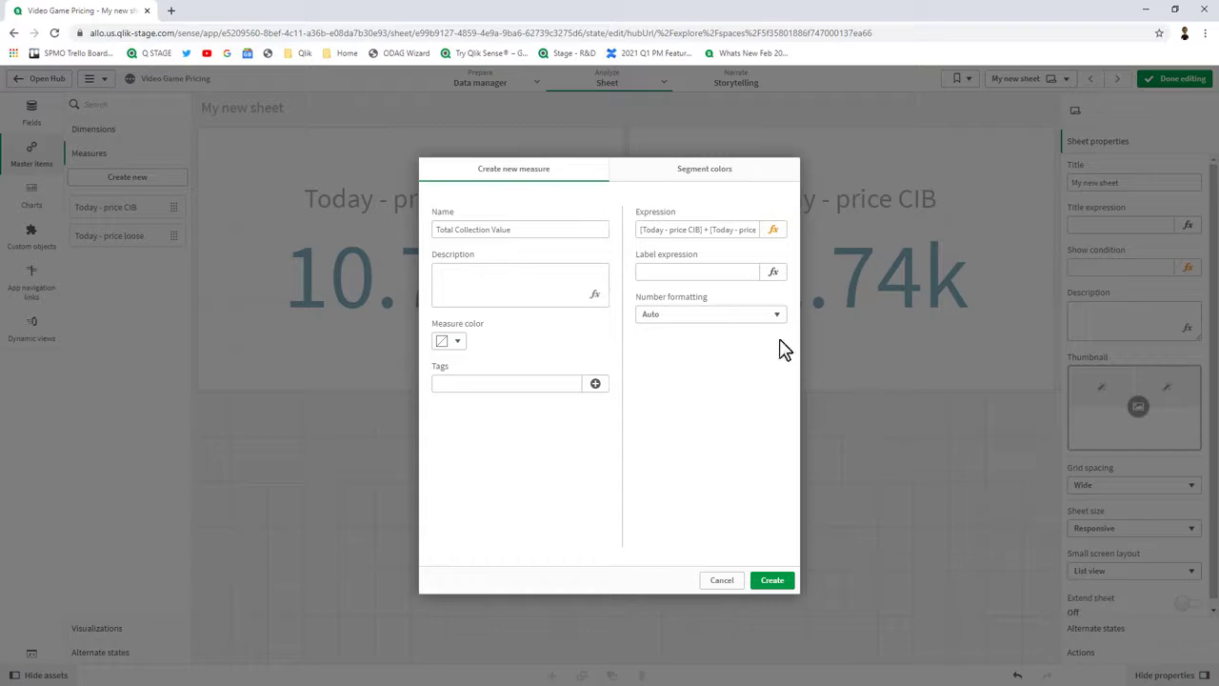
left_click(752, 322)
left_click(726, 354)
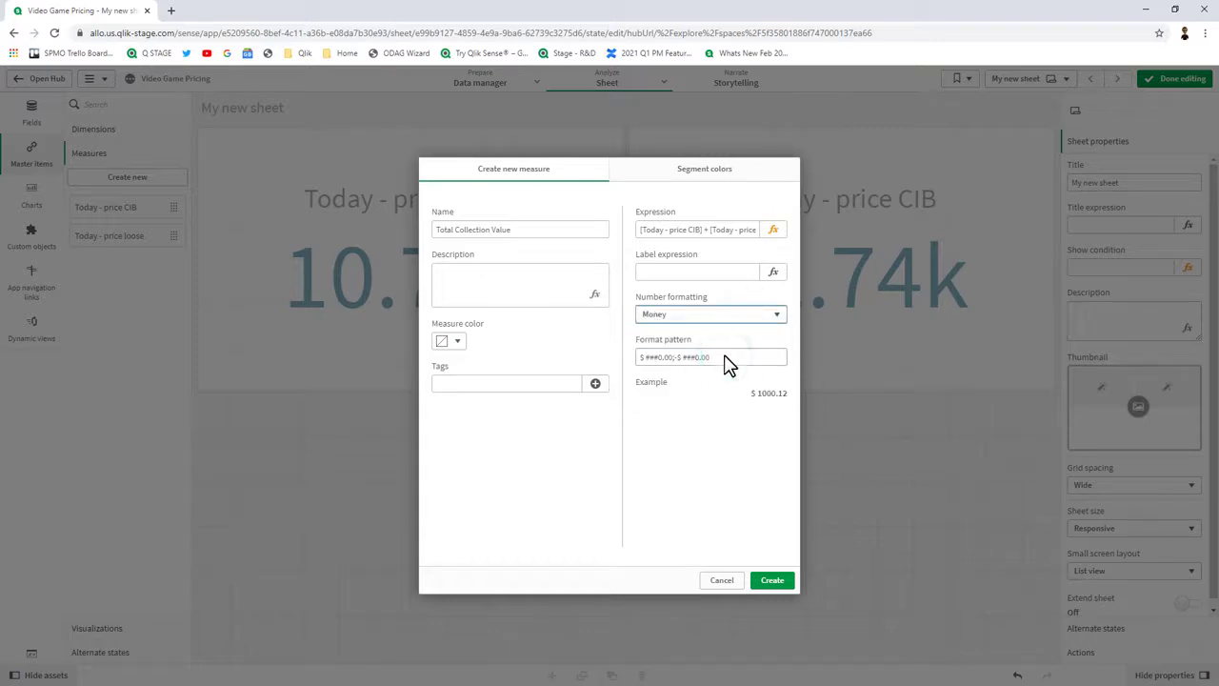
left_click(787, 581)
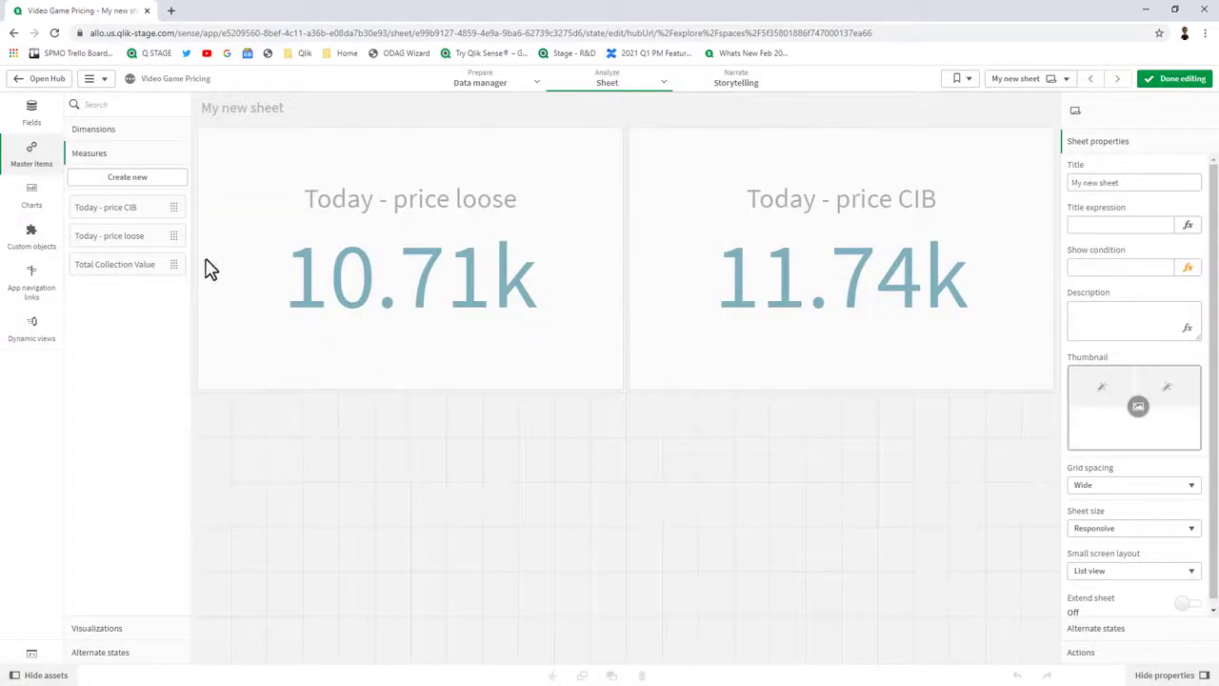
Place Total Collection Value on the sheet as a chart and set the sheet's show condition to 0.
left_click_drag(113, 267, 411, 532)
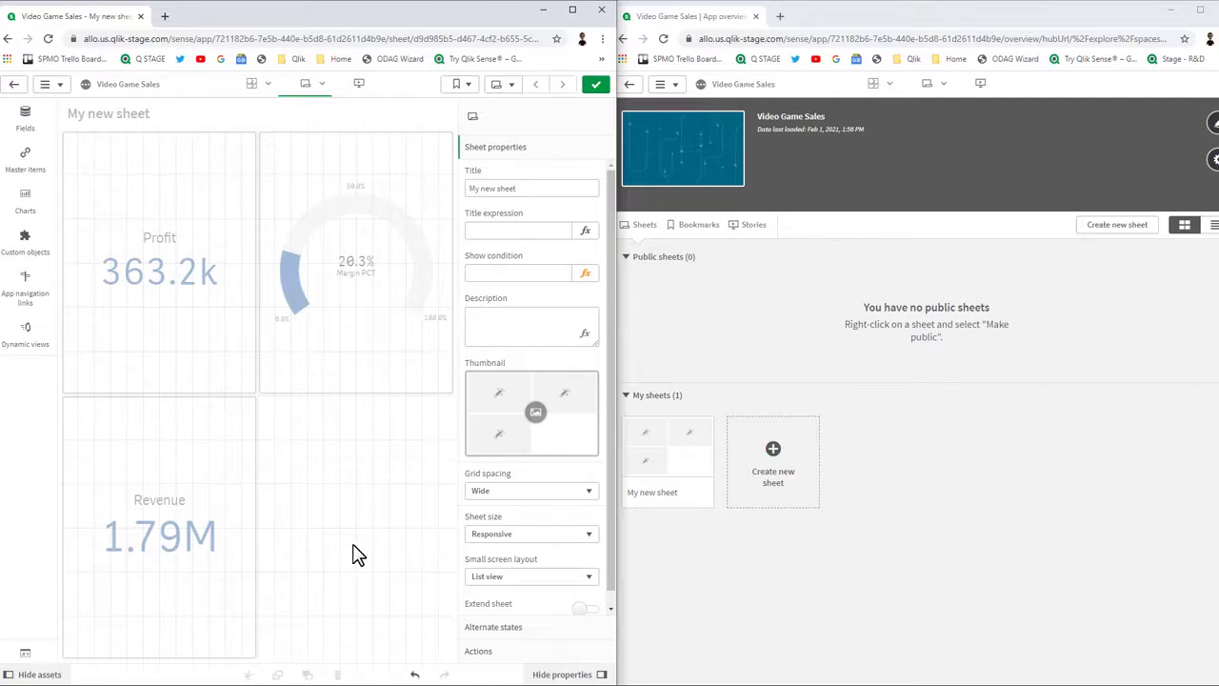
left_click(528, 273)
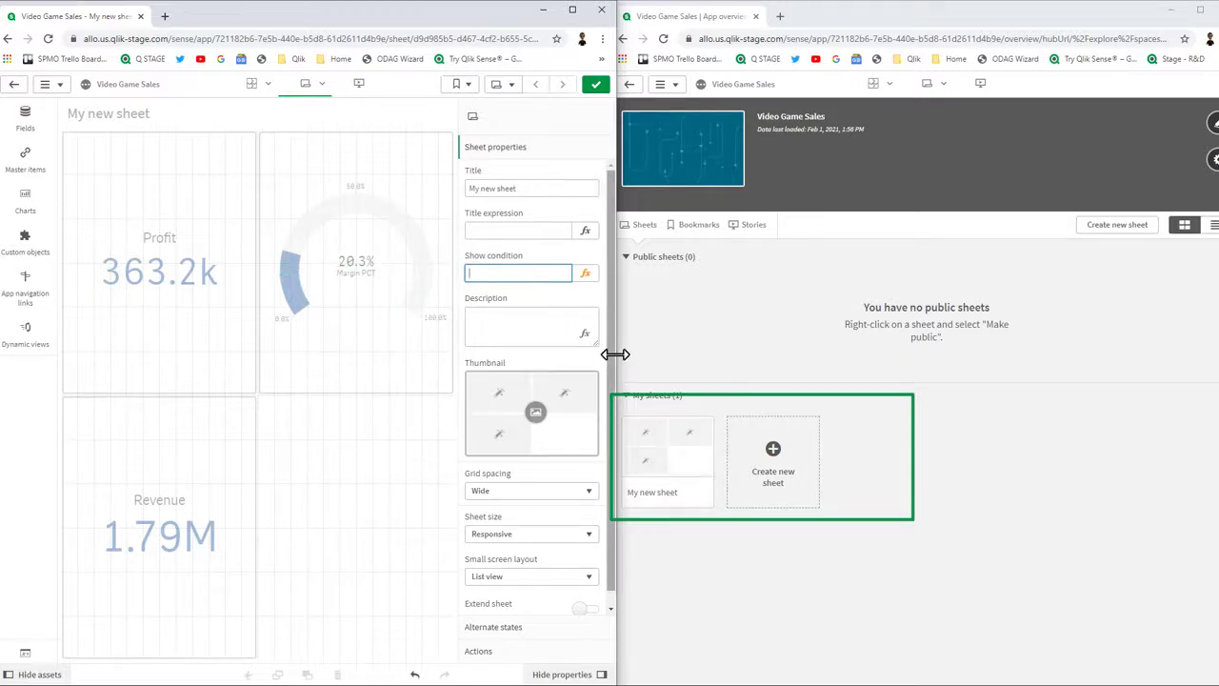
type("0")
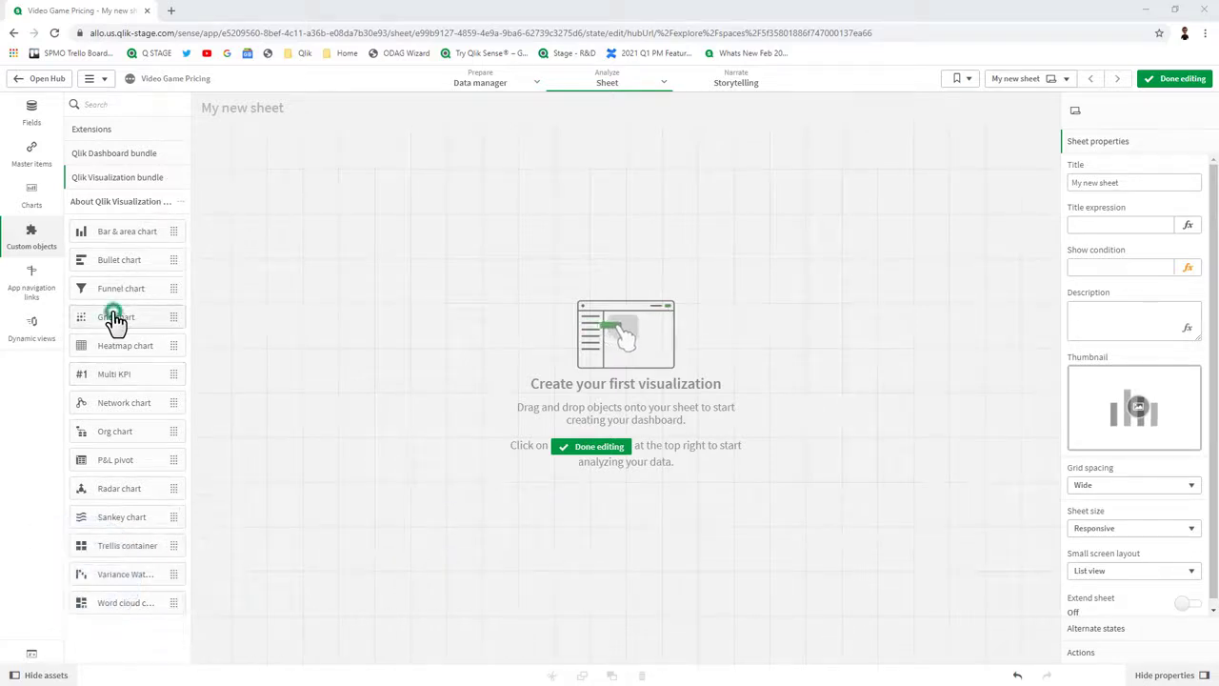
Add a Grid chart from the Qlik Visualization bundle and stretch it across the whole sheet.
left_click_drag(114, 320, 390, 315)
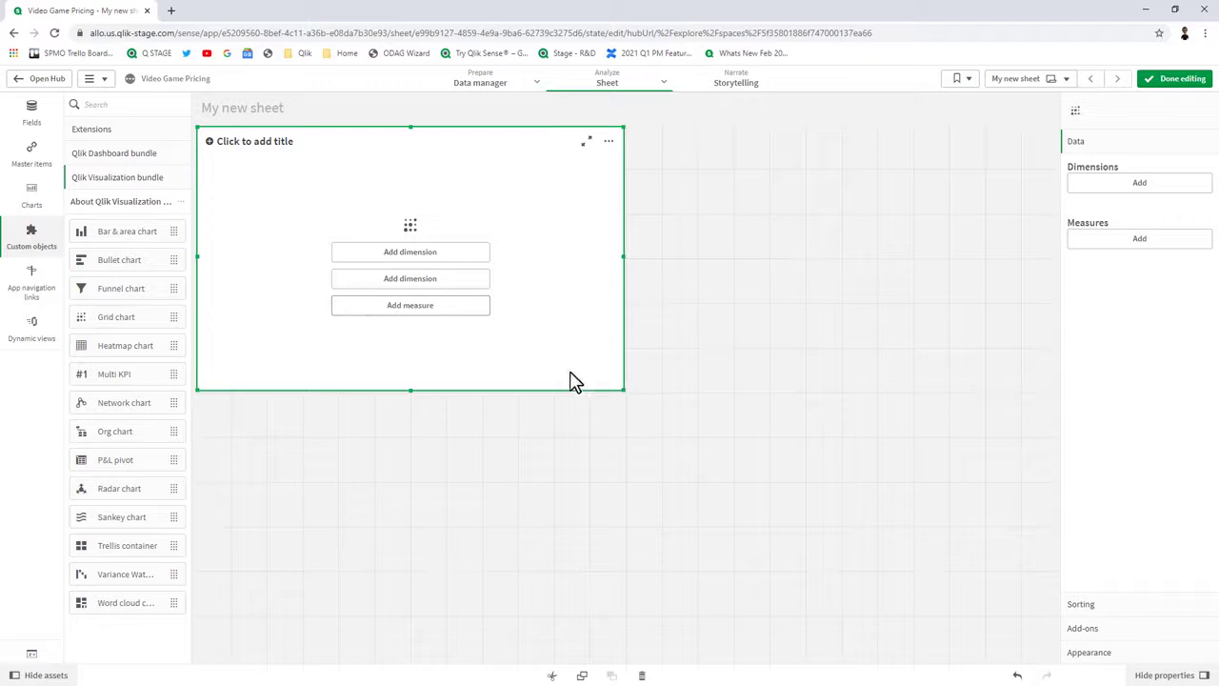
left_click_drag(625, 391, 1048, 650)
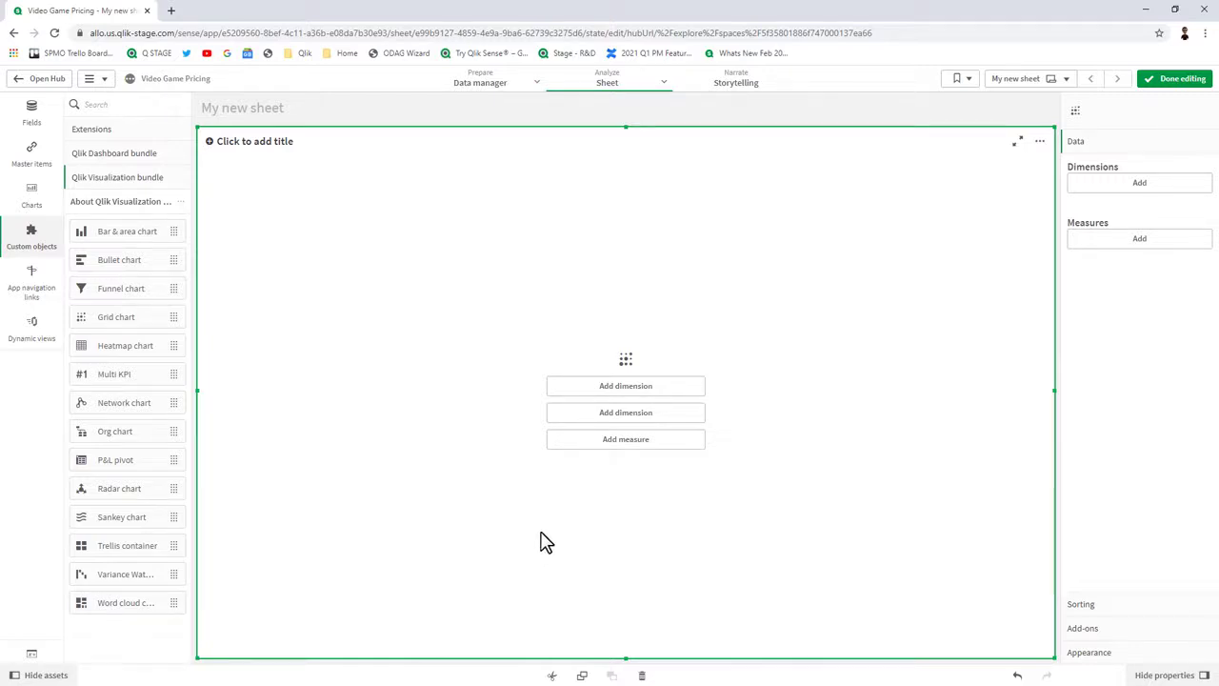
Give the grid chart the measure All Time - Total Collection Value and dimensions LoadDate and Platform.
left_click(629, 447)
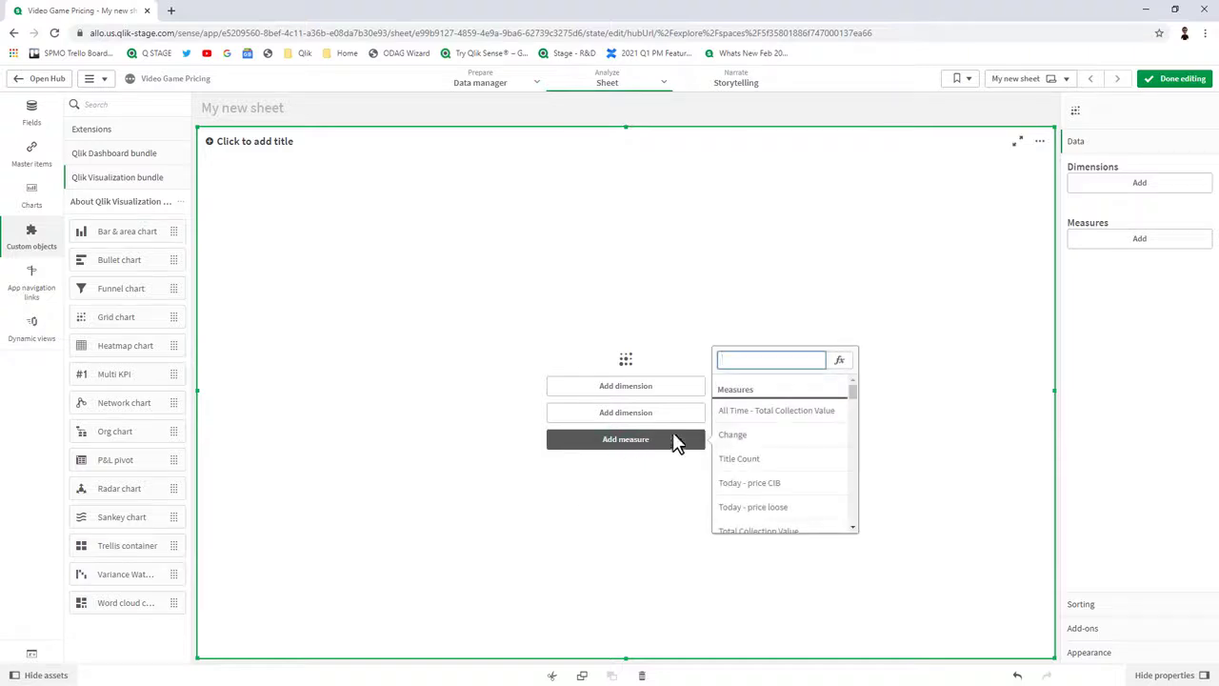
left_click(797, 412)
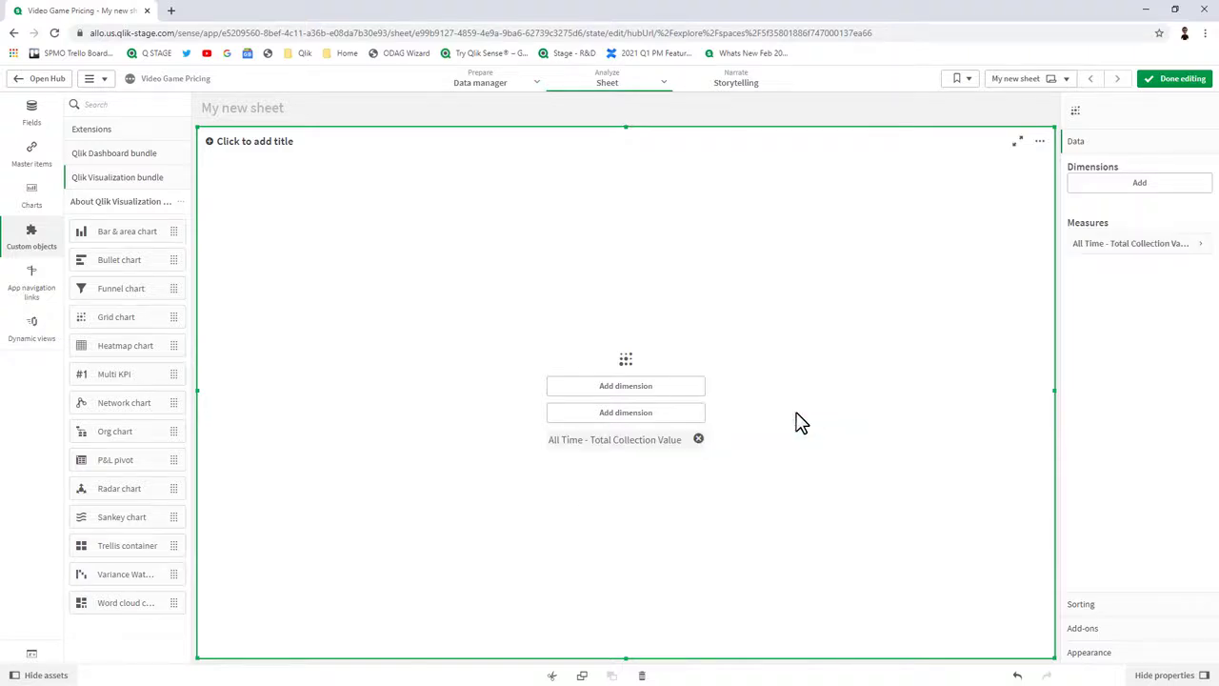
left_click(653, 419)
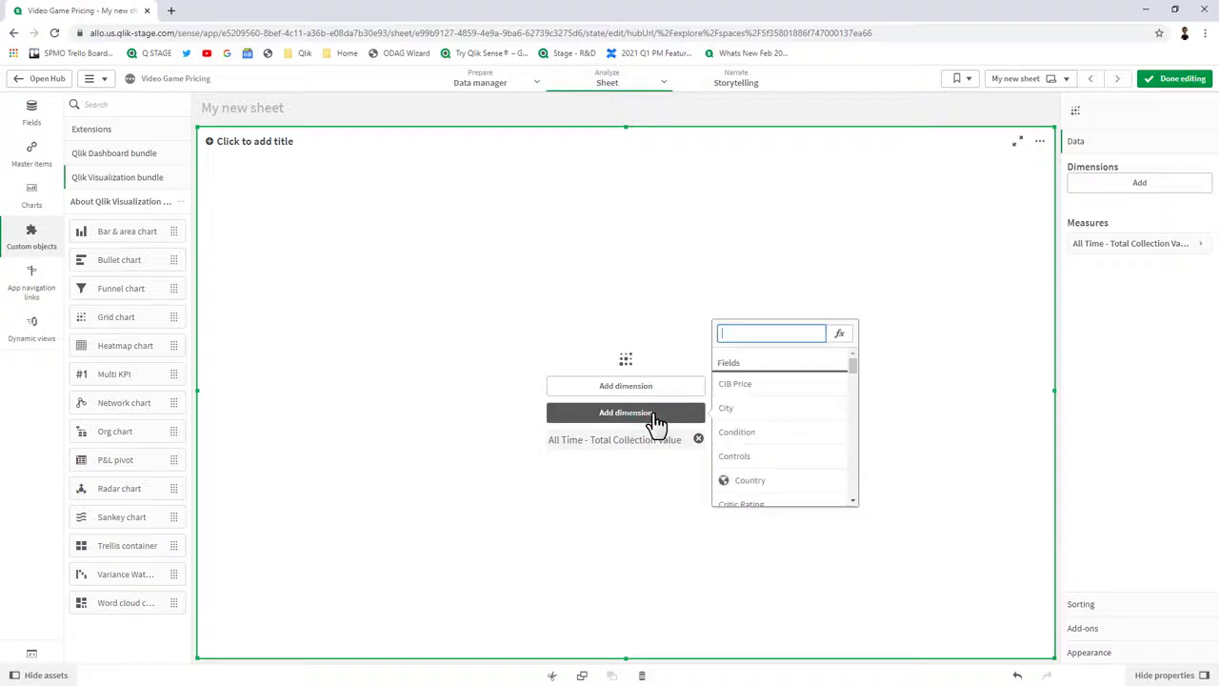
type("lo")
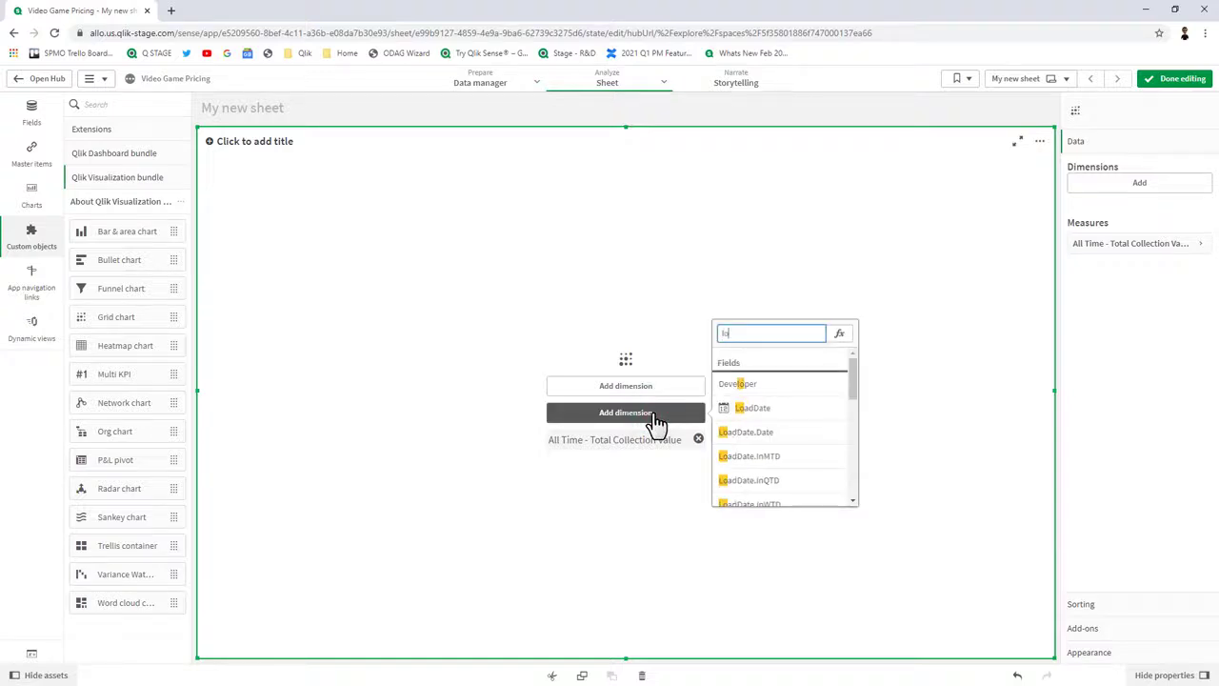
left_click(740, 419)
left_click(669, 420)
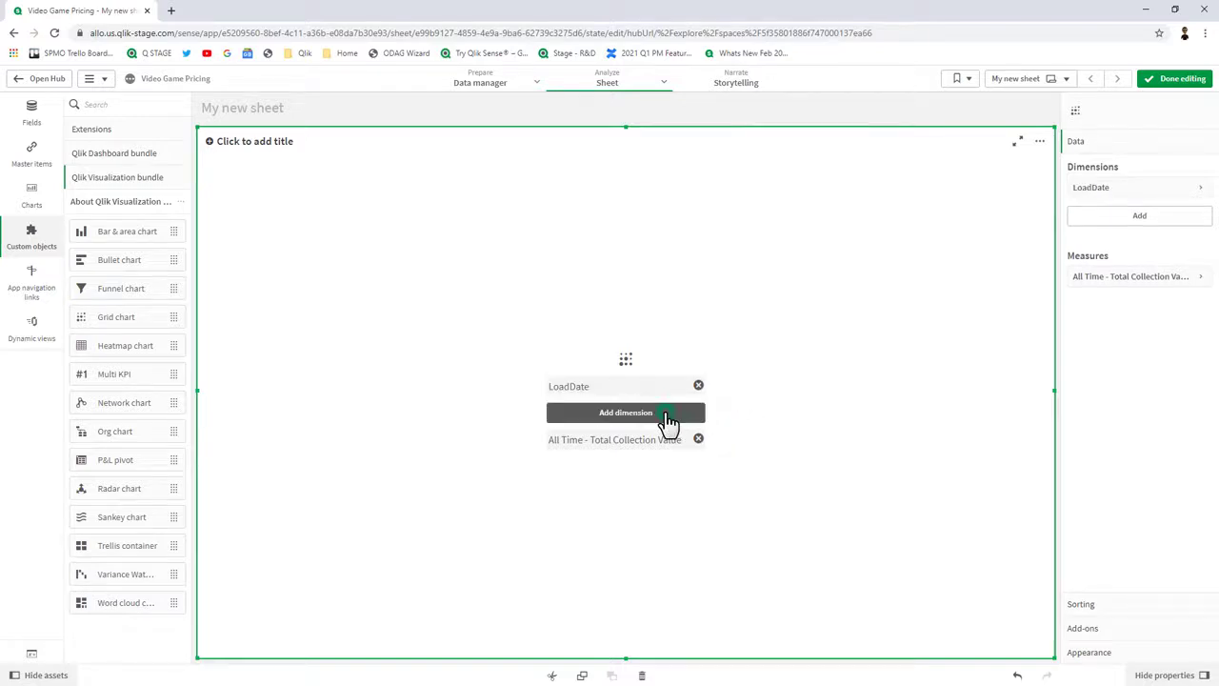
type("pla")
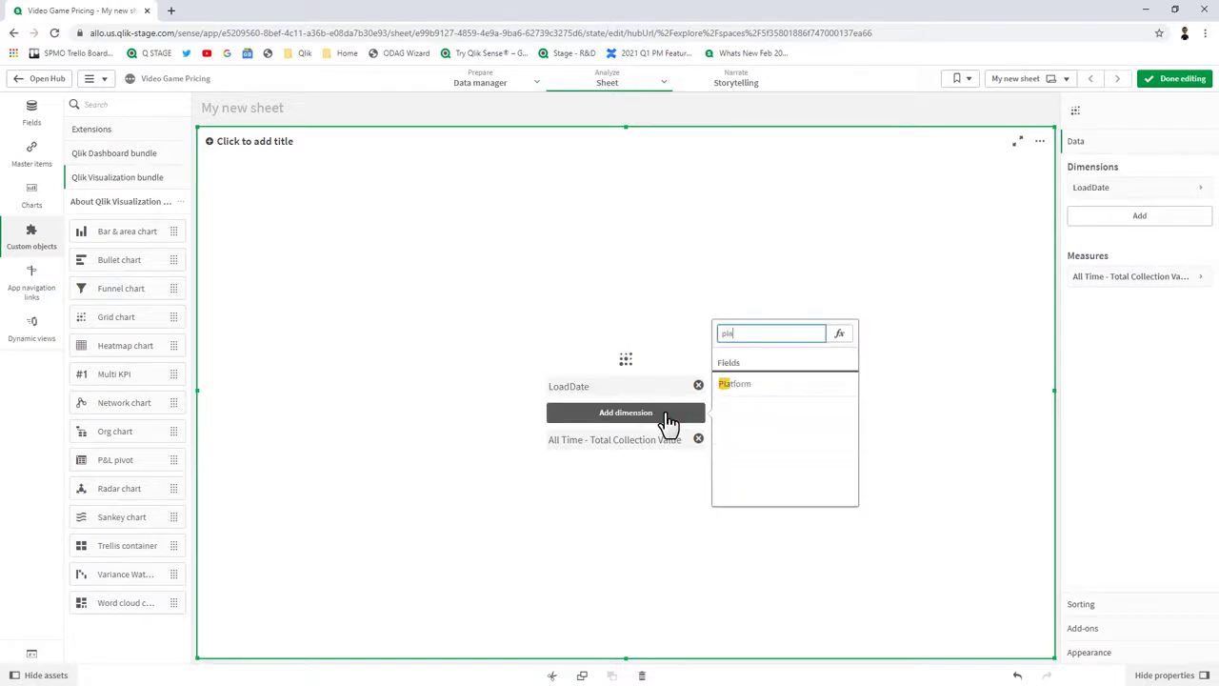
left_click(742, 392)
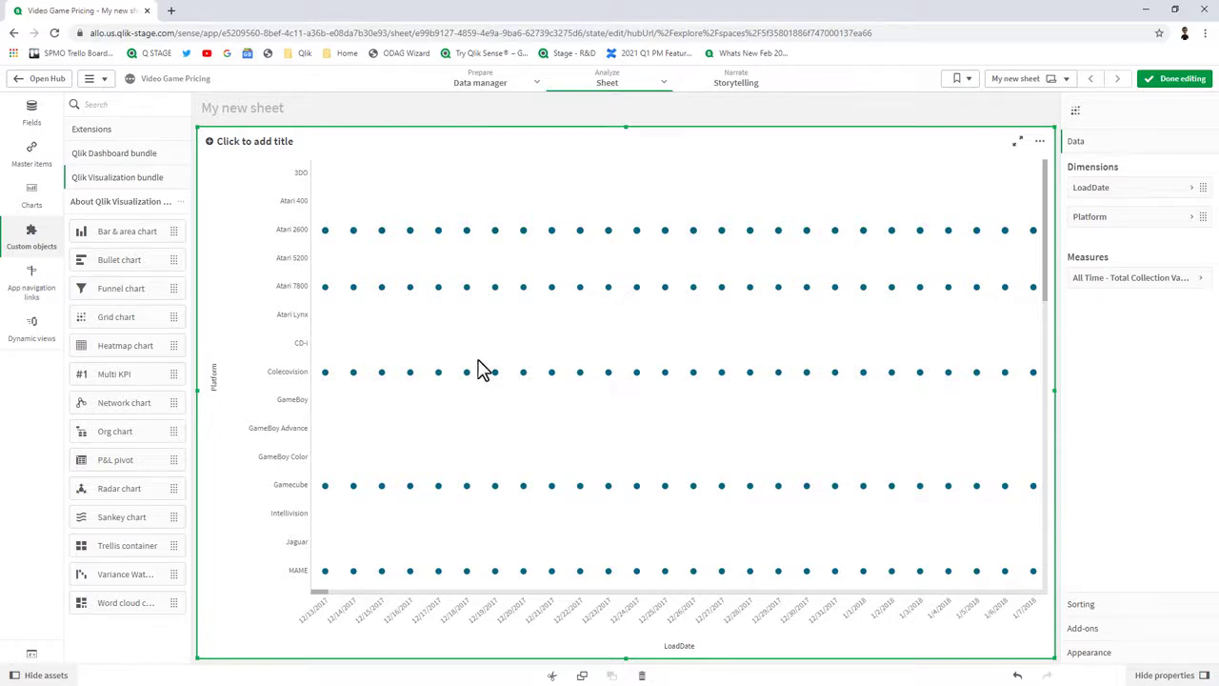
Exit edit mode and scroll through the finished grid chart vertically and horizontally.
left_click(1181, 80)
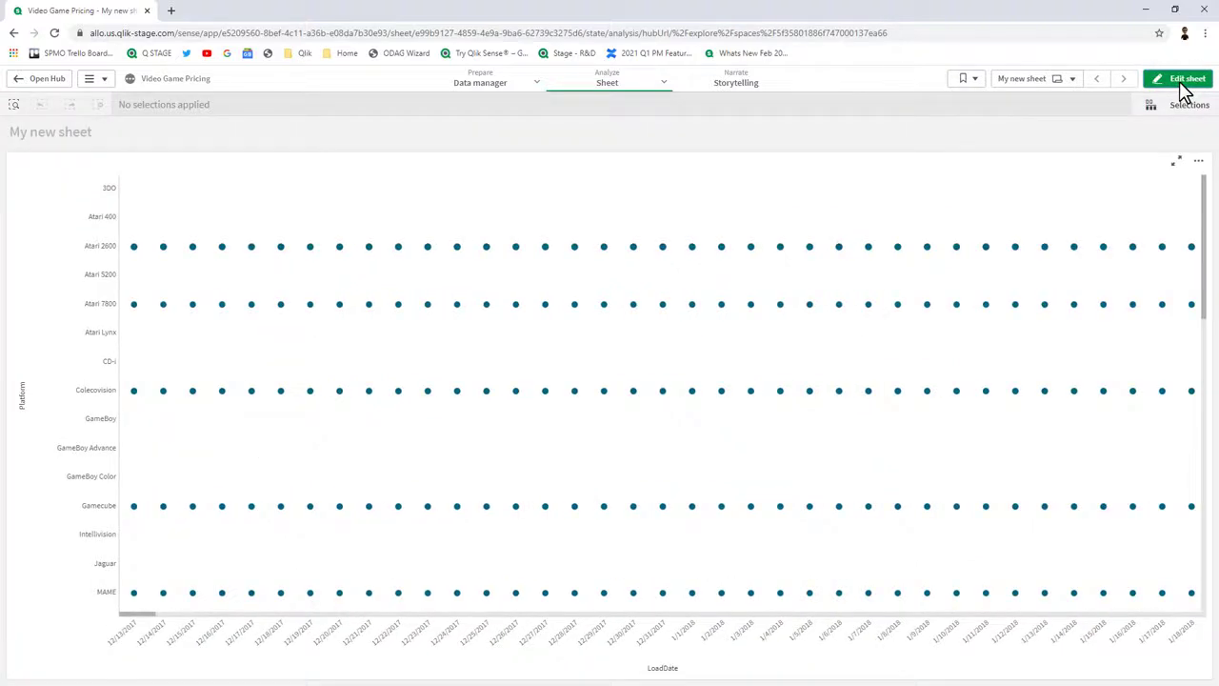
left_click_drag(150, 617, 836, 636)
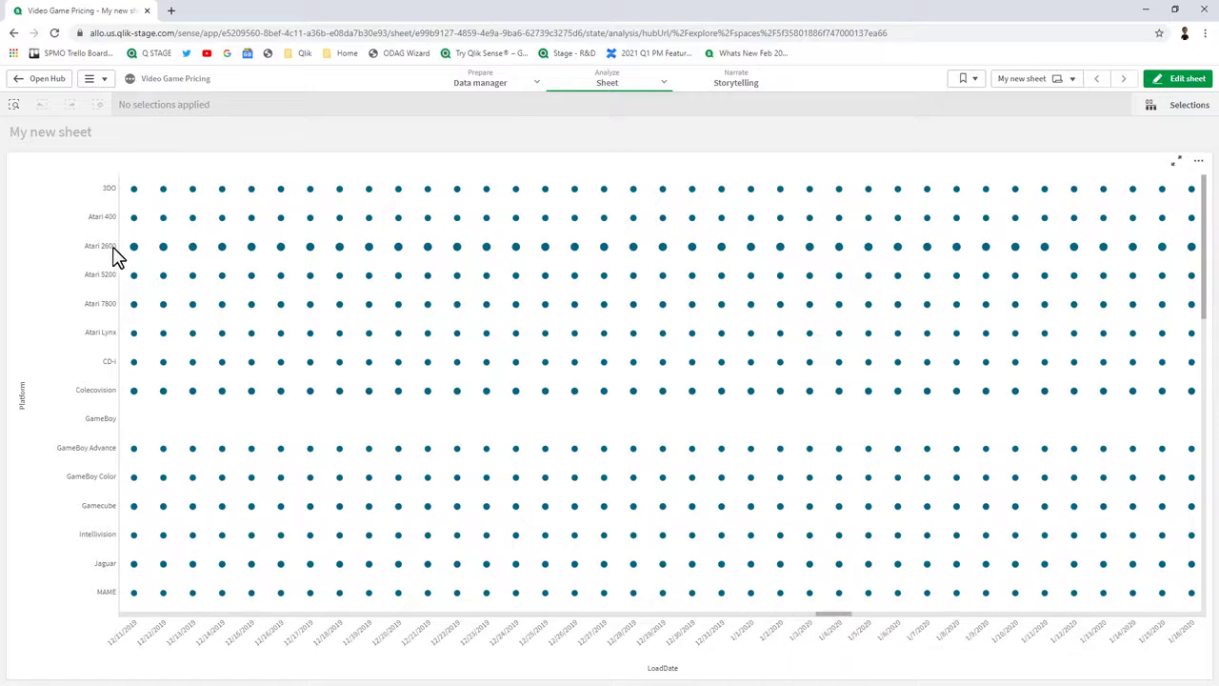
scroll(267, 398, "down", 5)
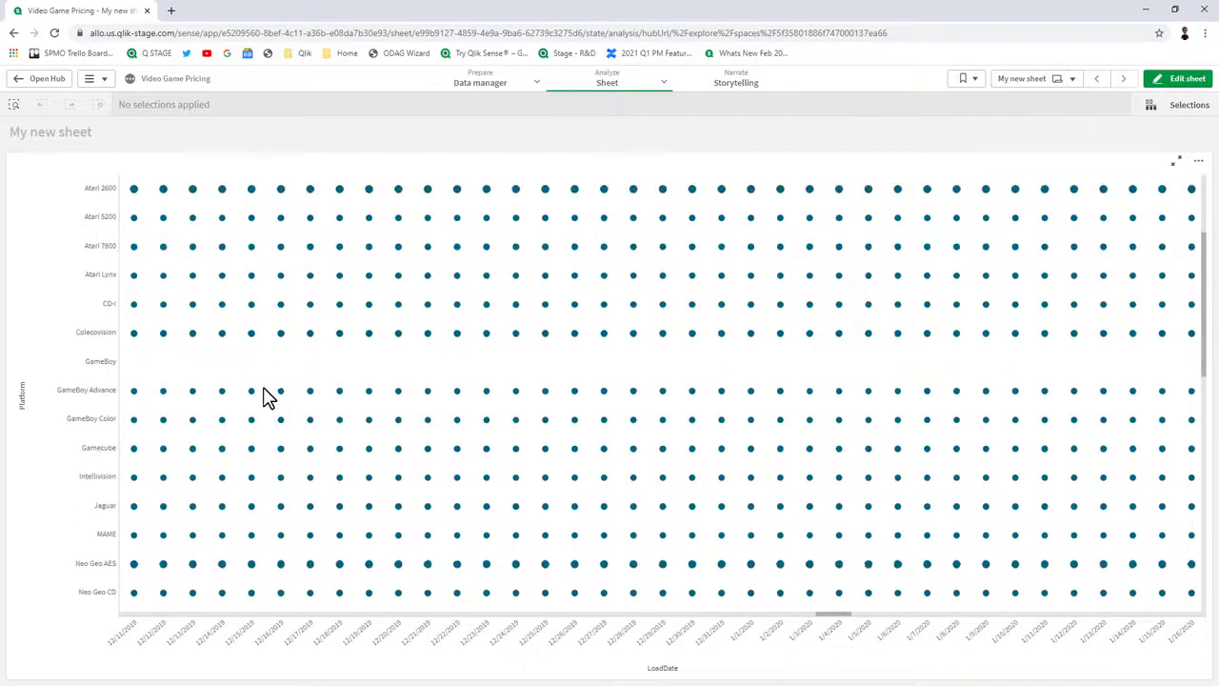
scroll(266, 398, "down", 2)
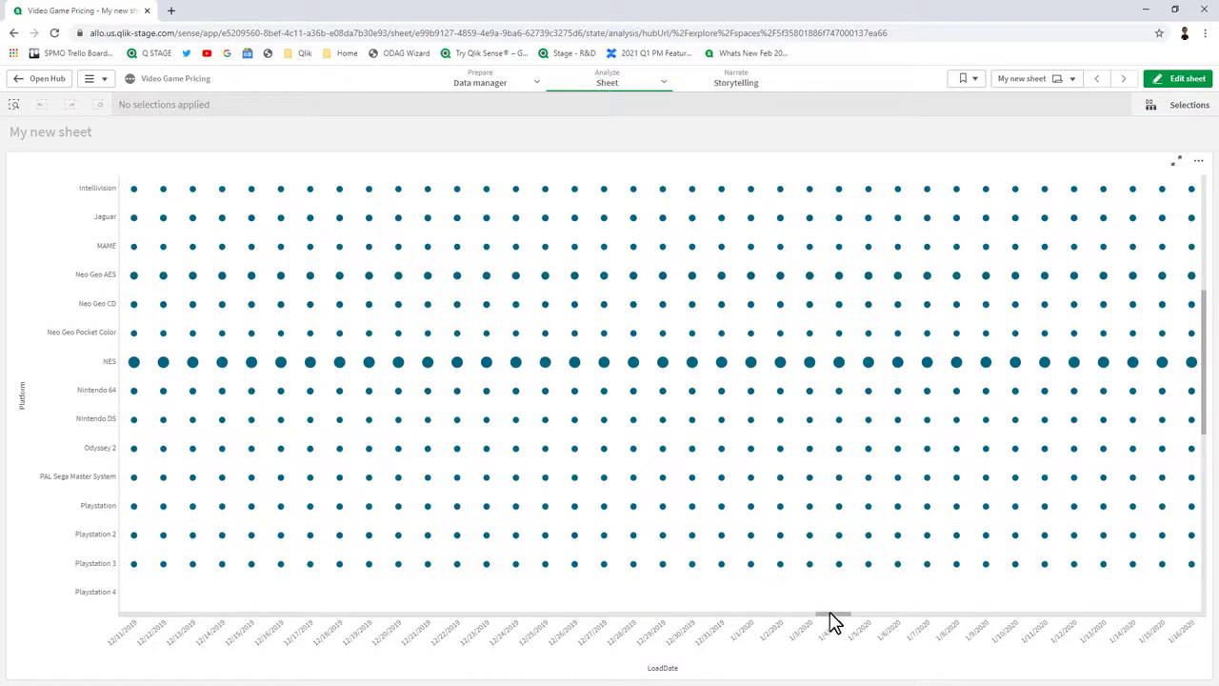
left_click_drag(831, 621, 1115, 618)
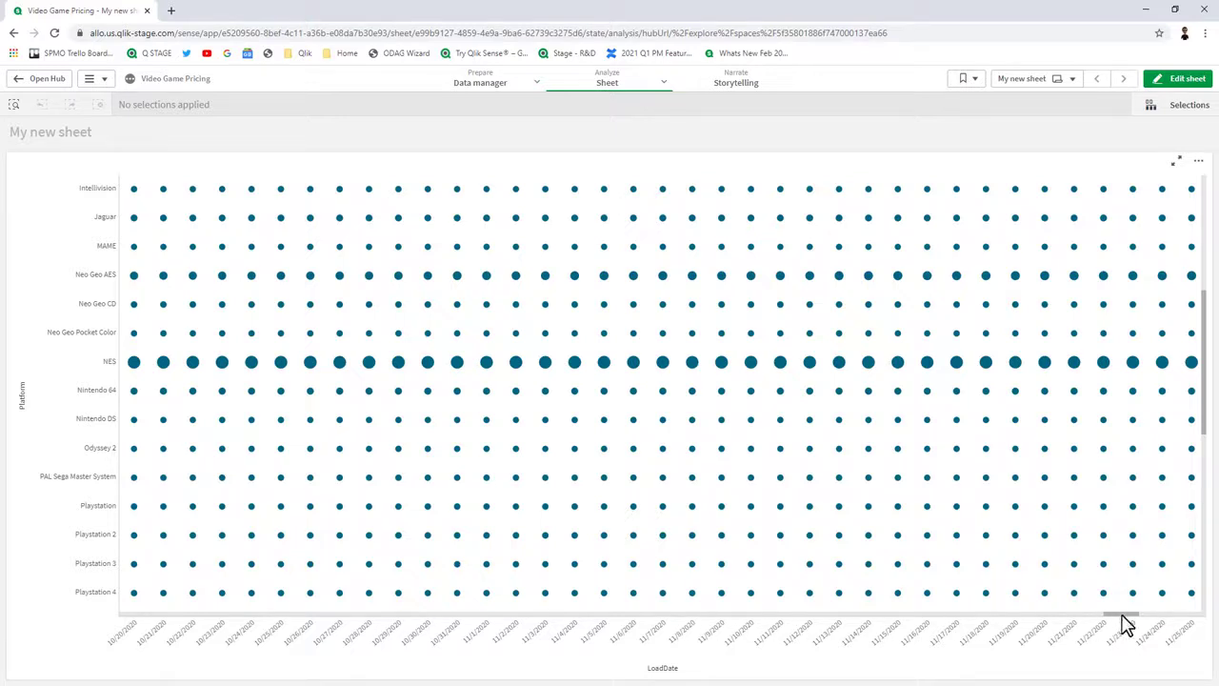
left_click_drag(1143, 617, 1192, 616)
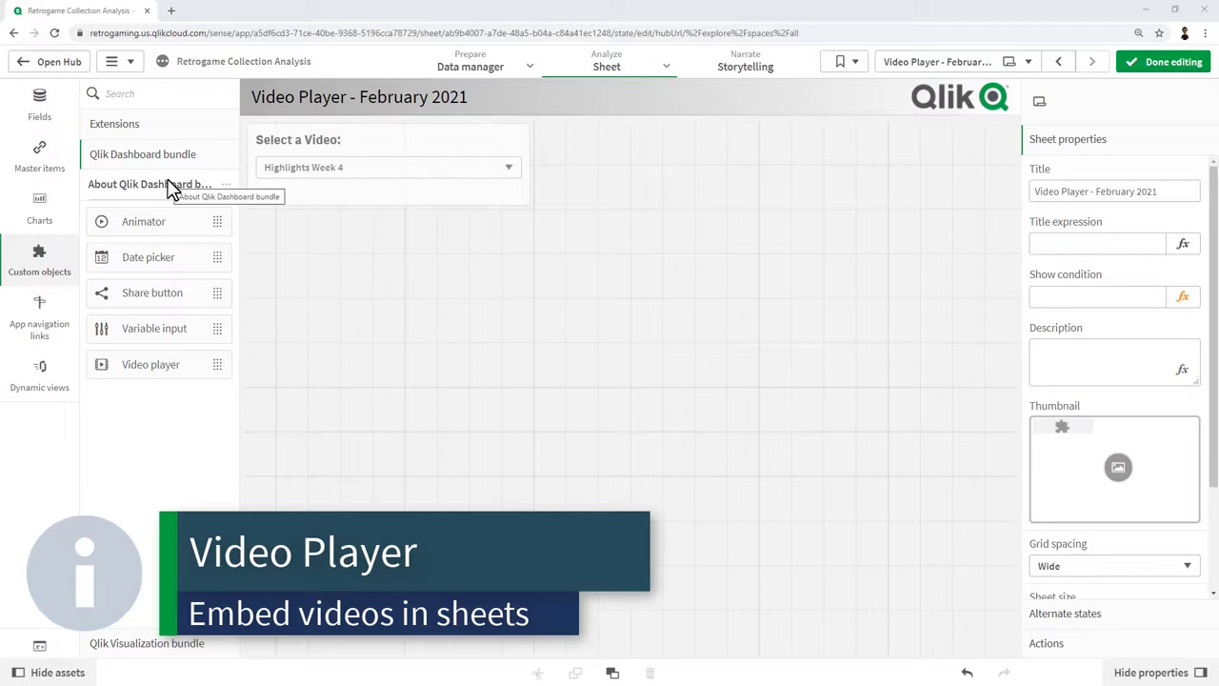
Place a Qlik Dashboard bundle Video player, enlarge it across the sheet, and begin adding its URL.
left_click_drag(168, 370, 543, 349)
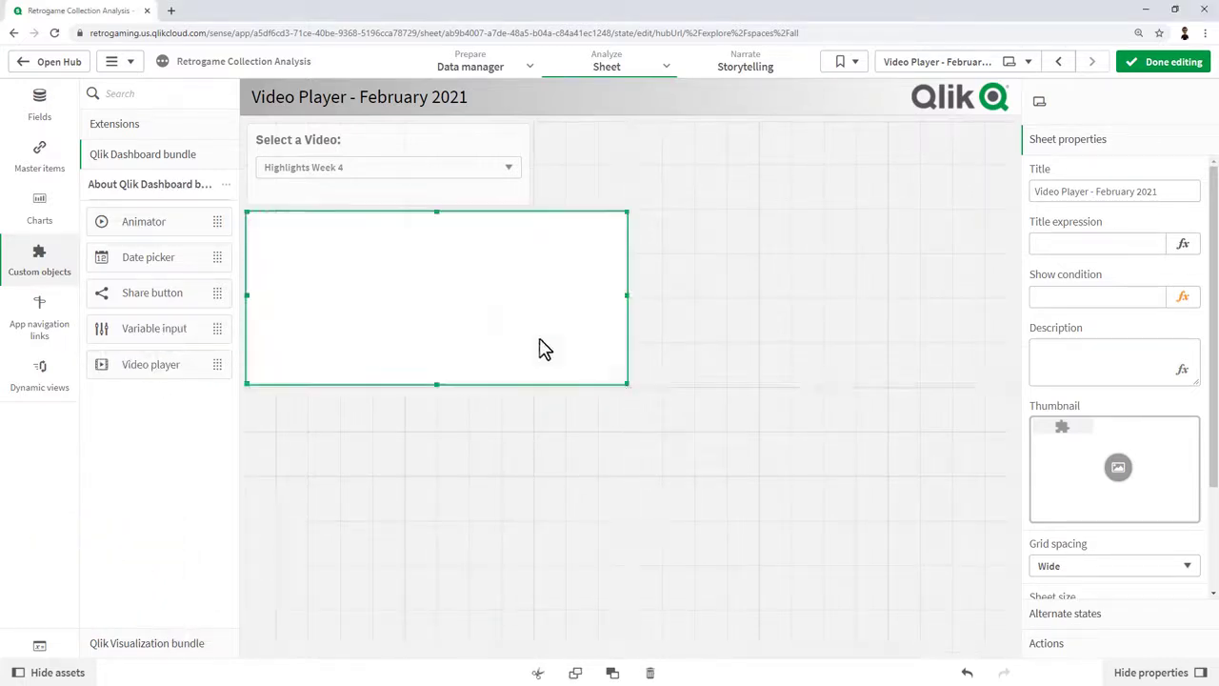
left_click_drag(626, 384, 1022, 659)
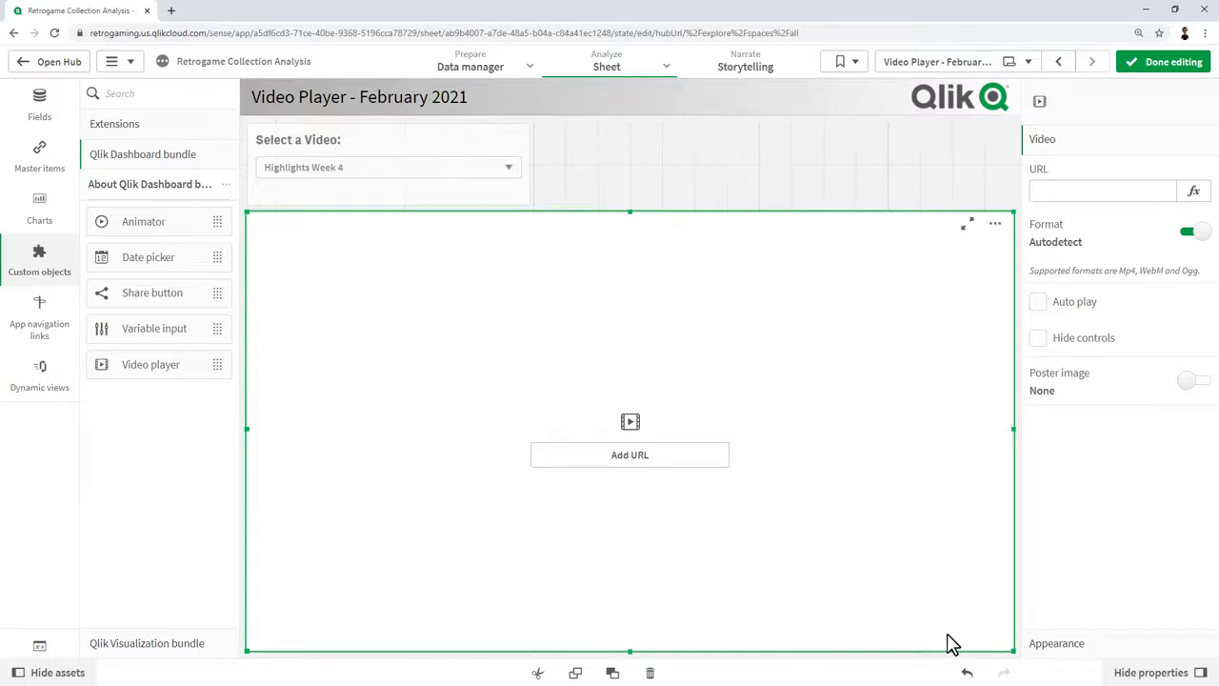
left_click(674, 469)
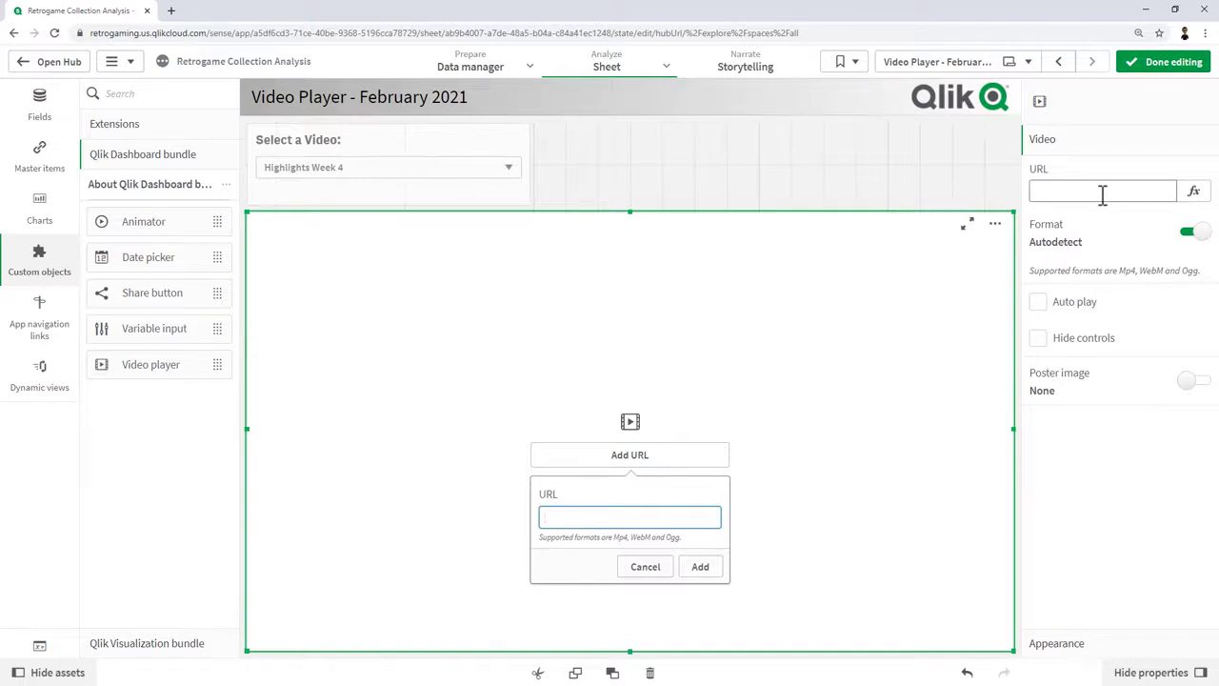
Look up the Vvideo variable's definition in the app's variables list.
left_click(41, 647)
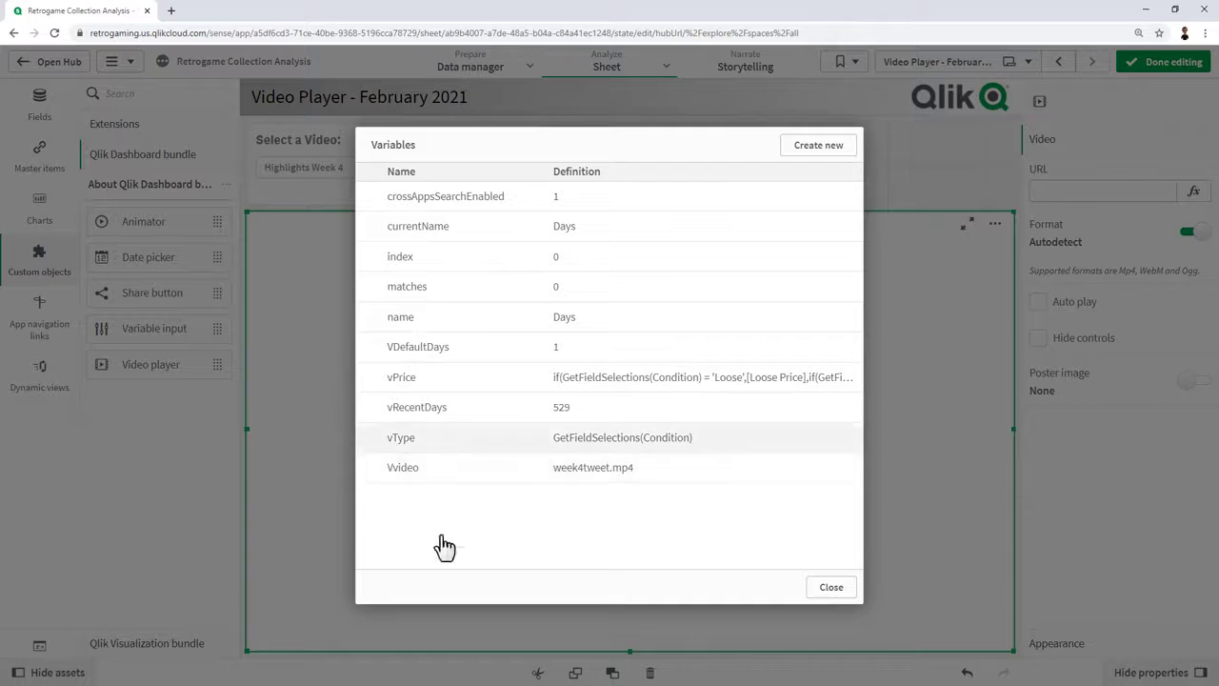
left_click(678, 471)
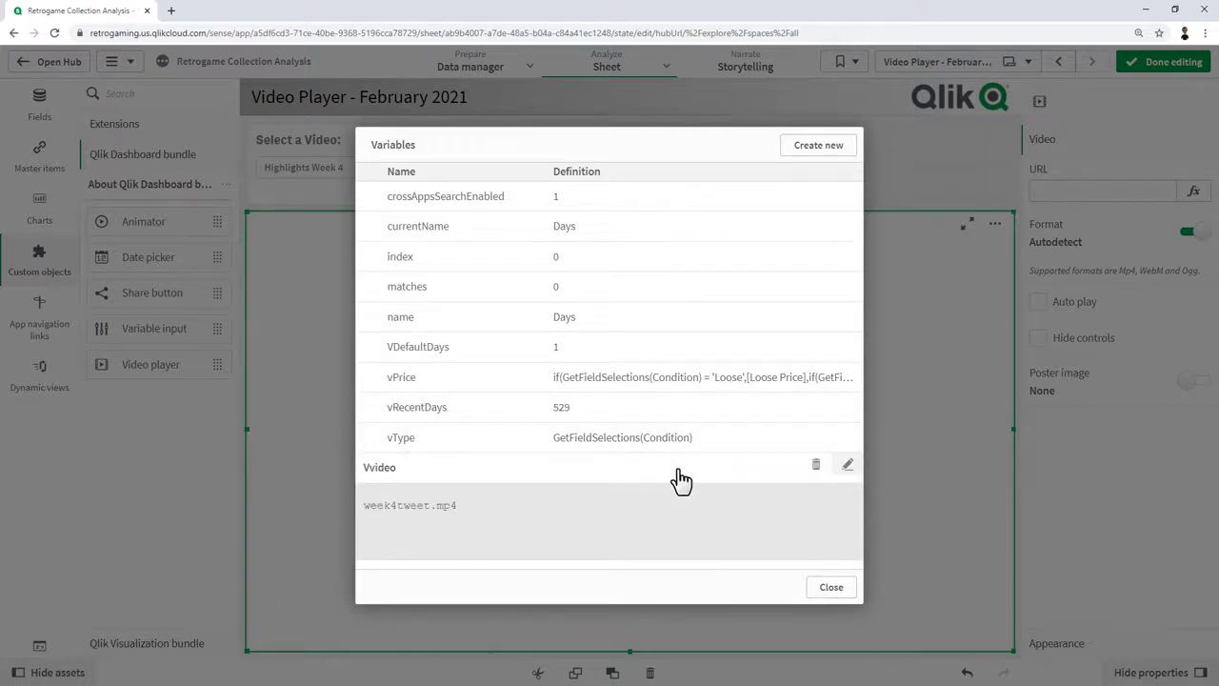
left_click(832, 587)
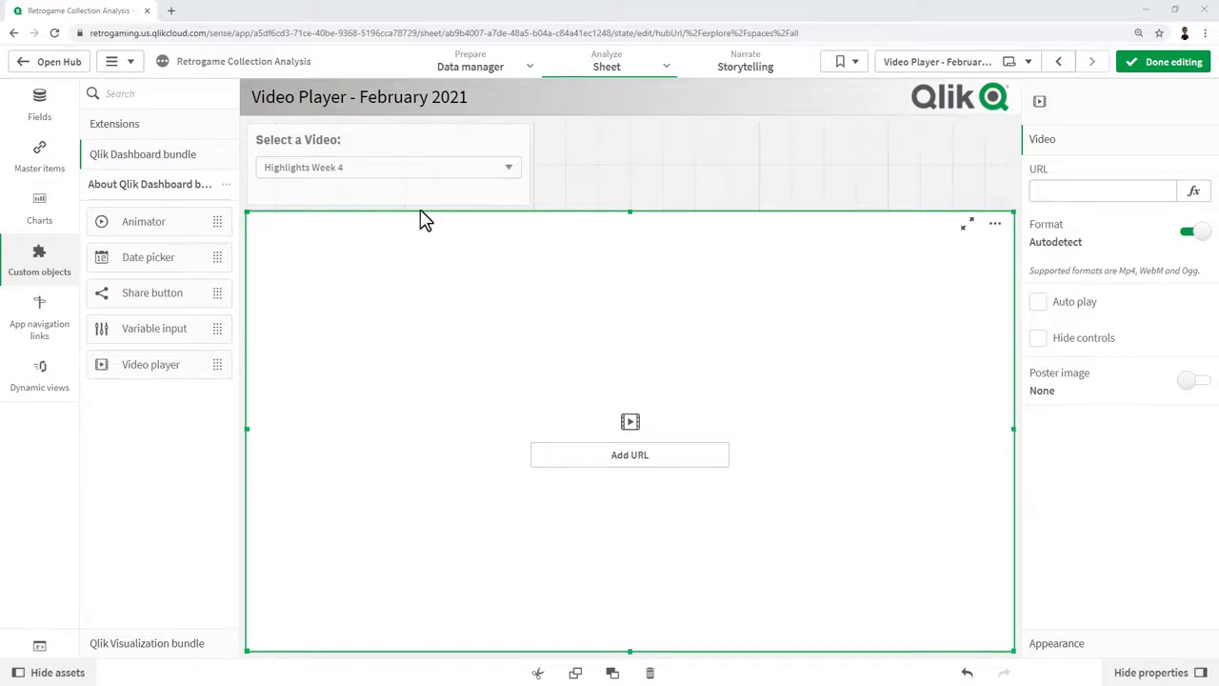
Set the video player's URL to the S3 expression built from $(Vvideo).
left_click(1196, 195)
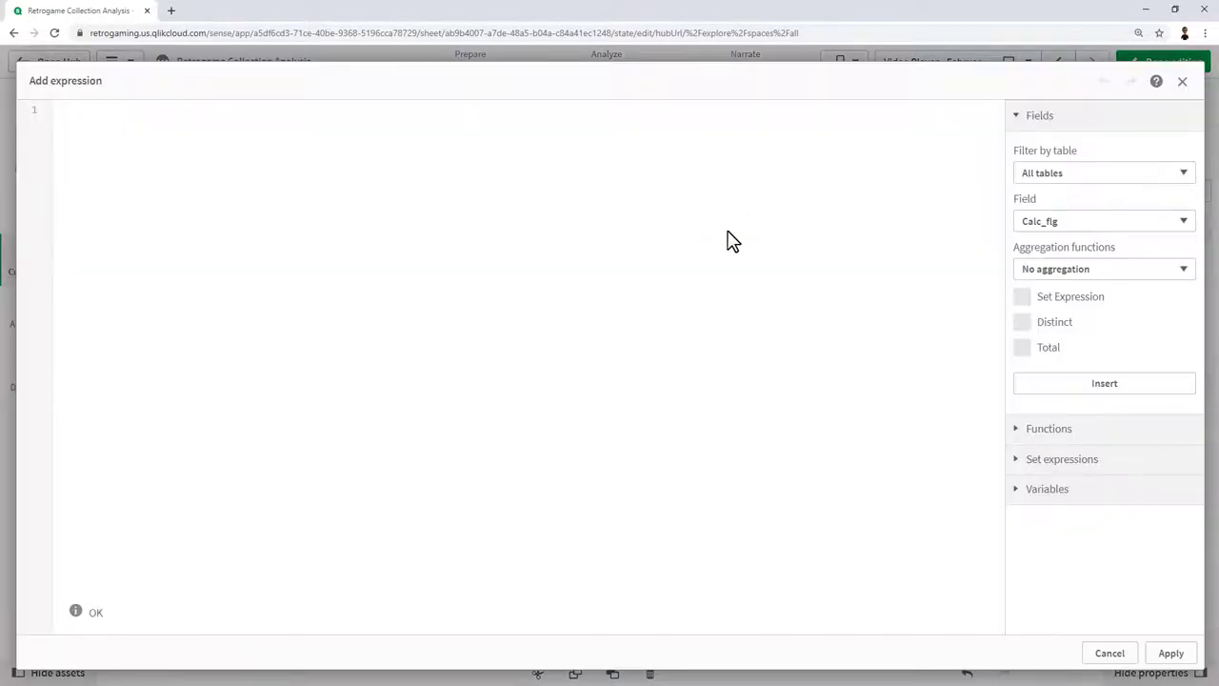
type("='https://qlikmarketing-webapps.s3.amazonaws.com/retrogaming-collection/$(Vvideo)'")
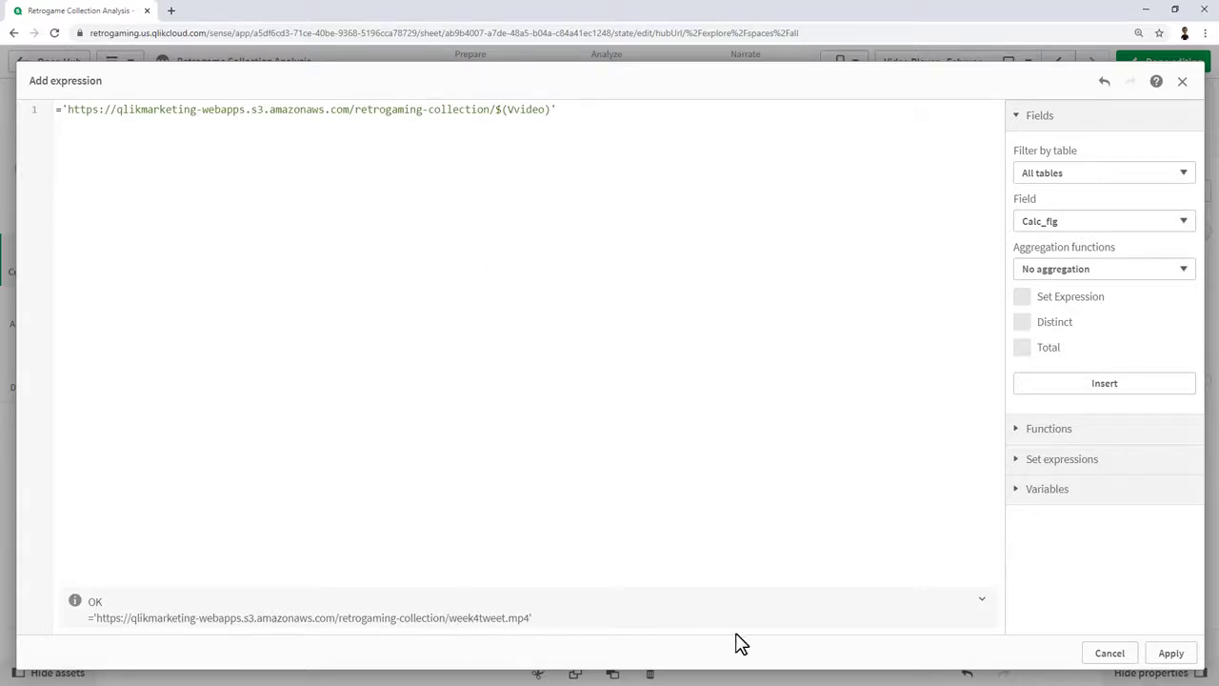
left_click(1170, 657)
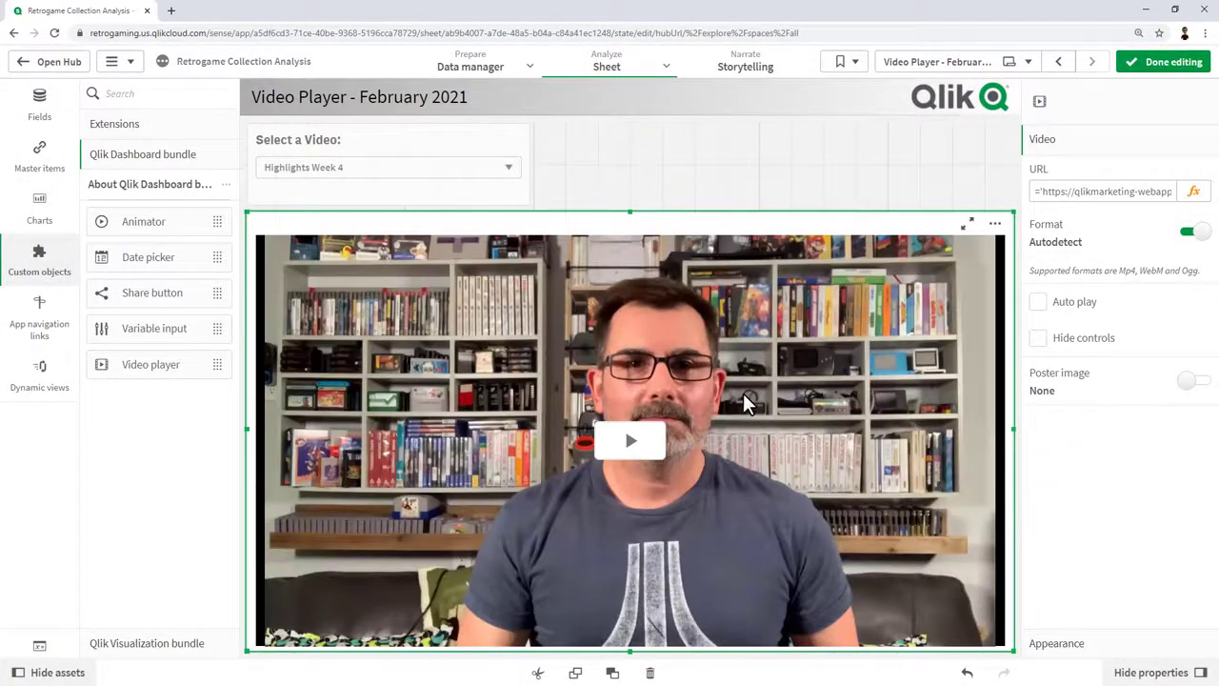
Leave edit mode and play the Highlights Promo video from the Select a Video list.
left_click(1170, 62)
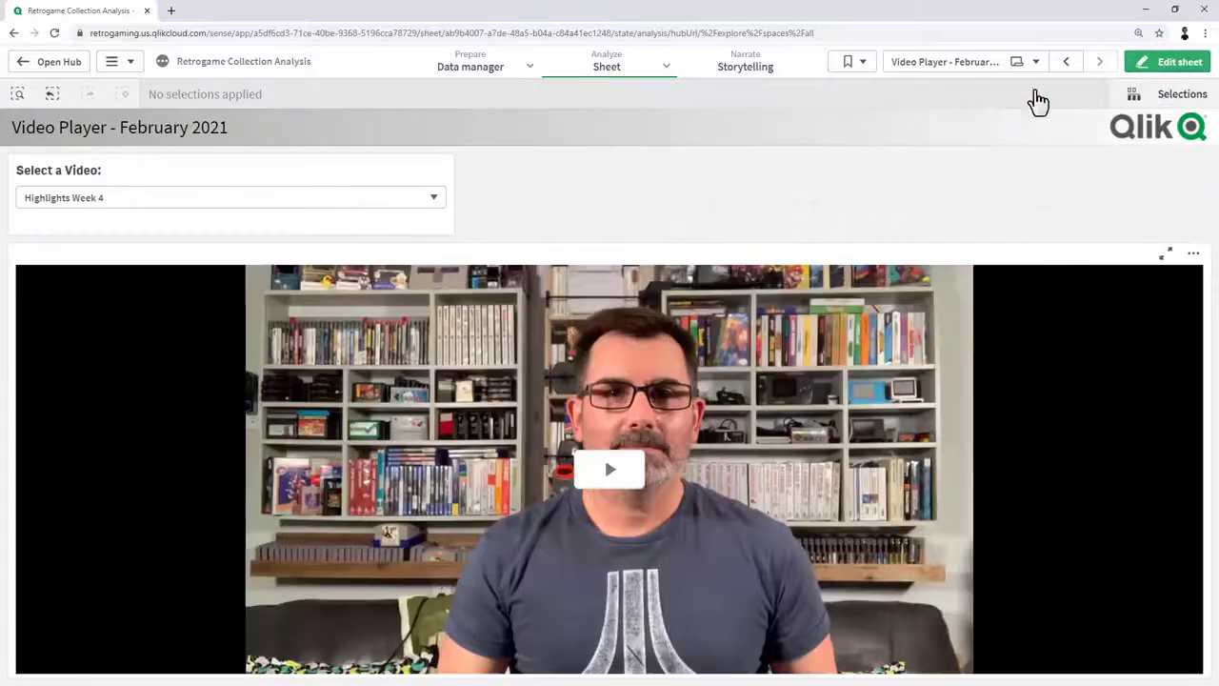
left_click(431, 215)
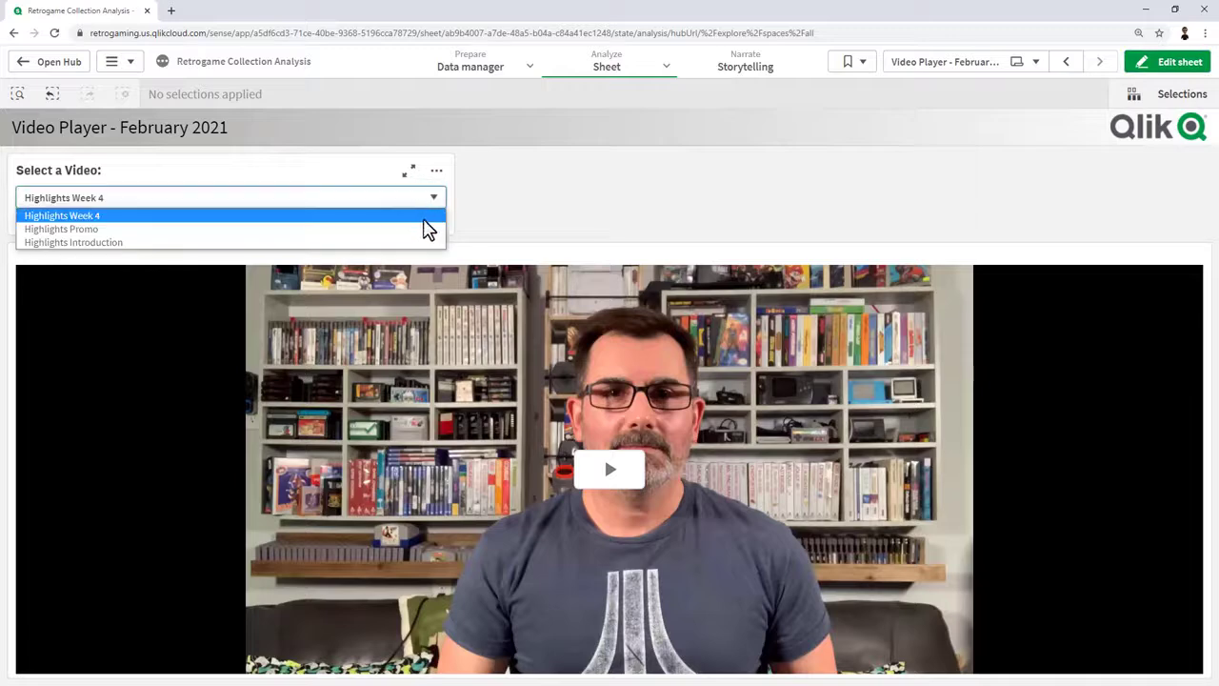
left_click(419, 231)
left_click(608, 471)
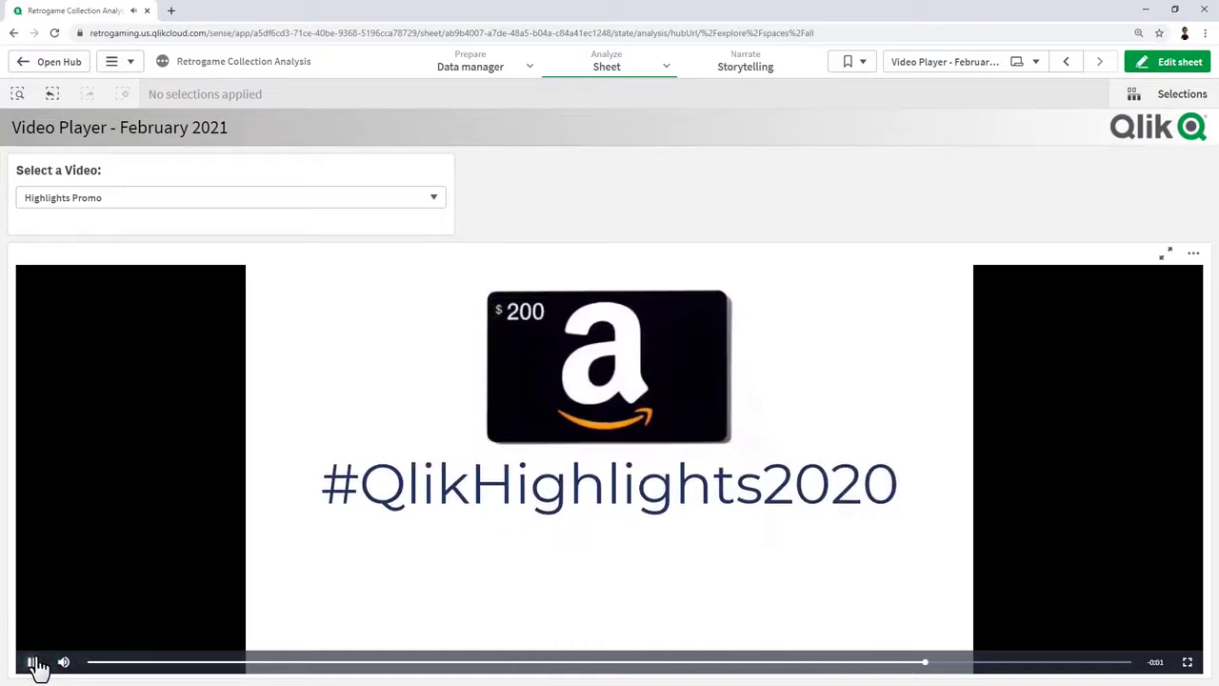
Play and pause the Highlights Introduction video, then the Highlights Week 4 video.
left_click(119, 198)
left_click(123, 245)
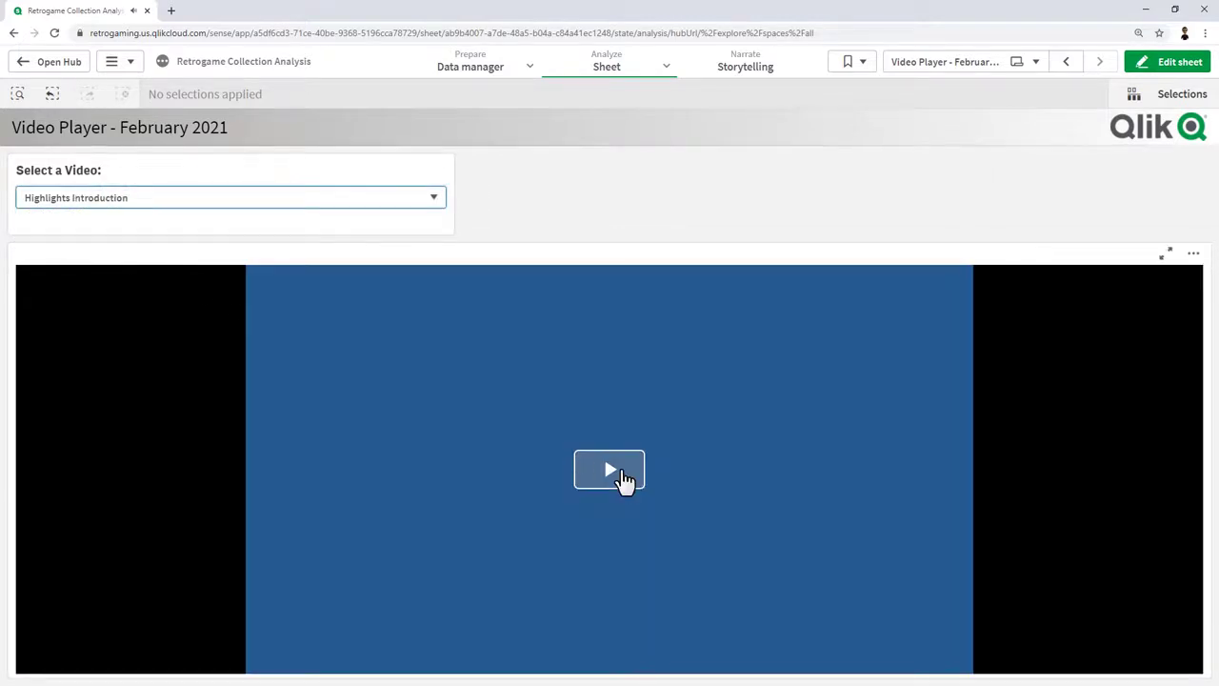
left_click(619, 472)
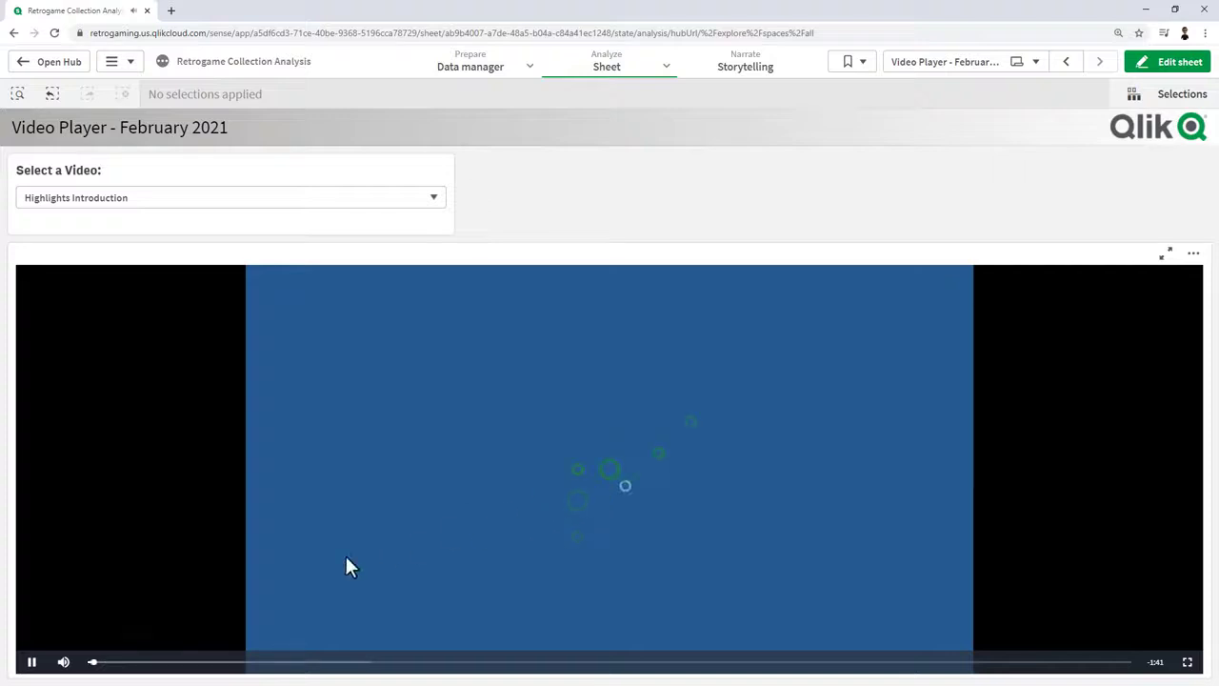
left_click(33, 667)
left_click(96, 204)
left_click(95, 229)
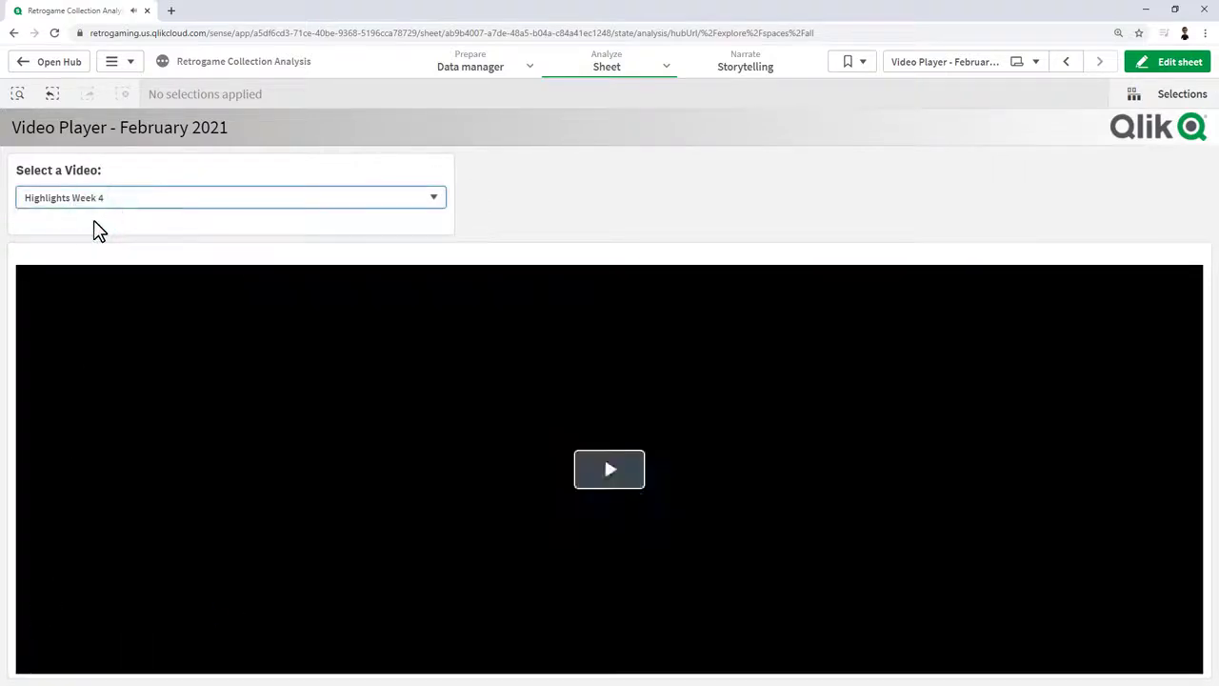
left_click(637, 465)
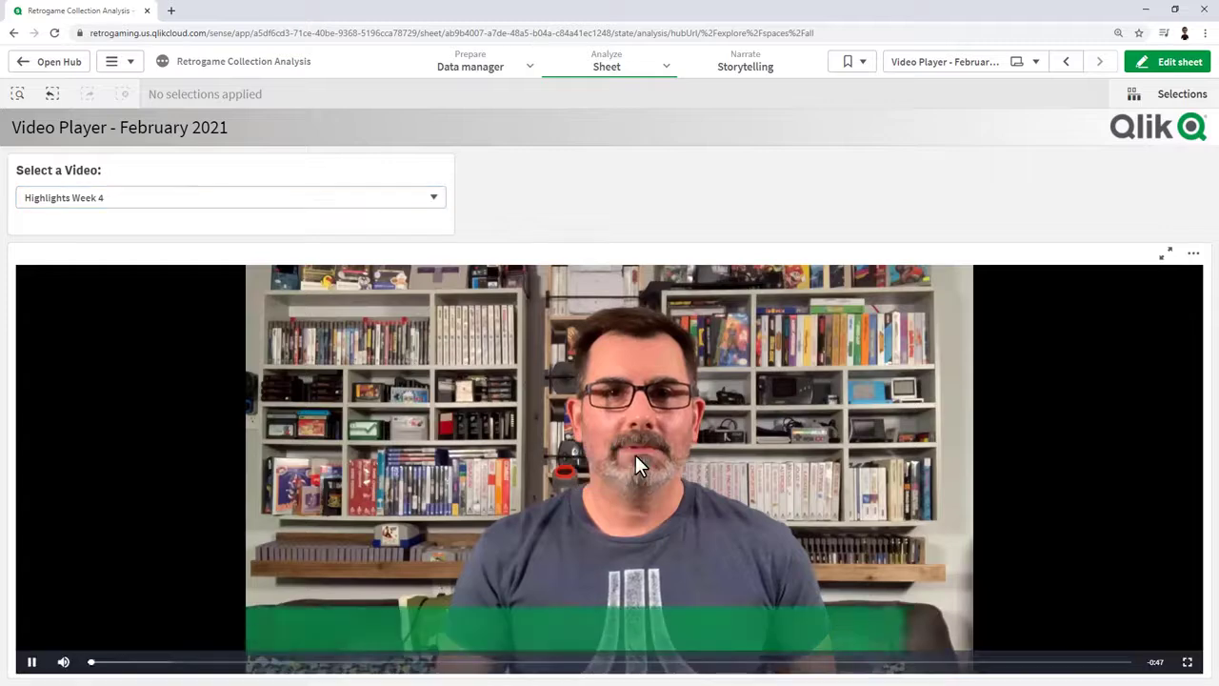
left_click(32, 664)
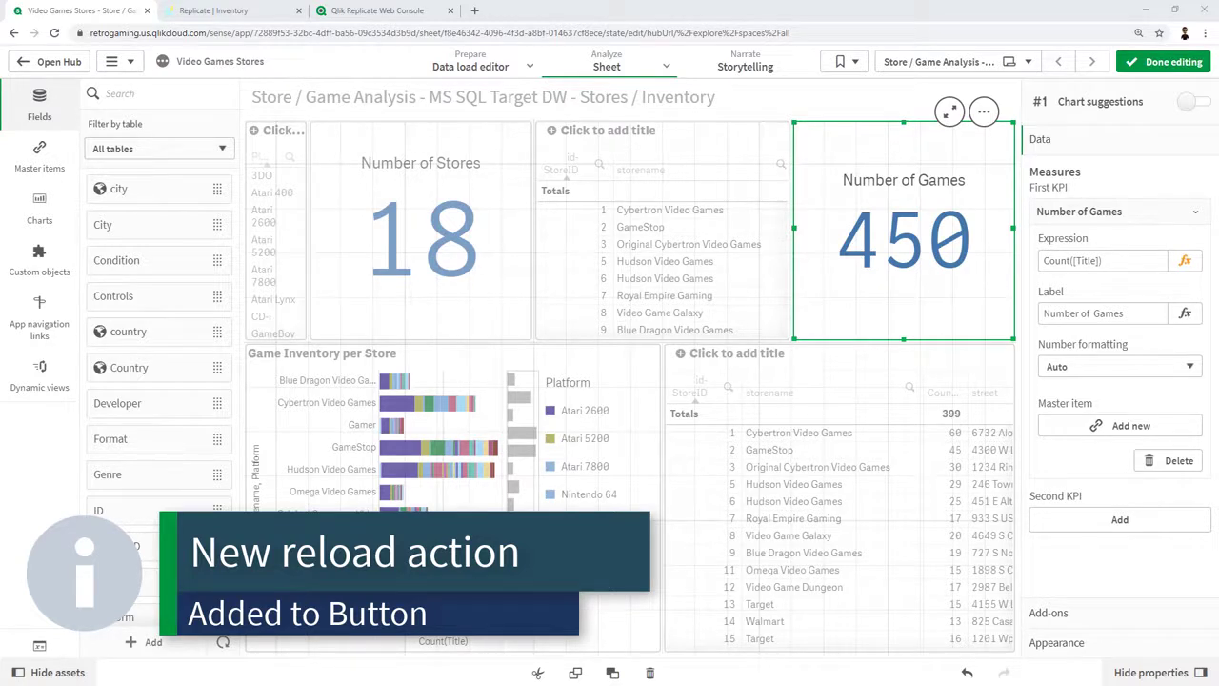
Shorten the Number of Stores KPI and place a button labelled 'Reload' above it.
left_click(512, 222)
left_click_drag(530, 122, 533, 209)
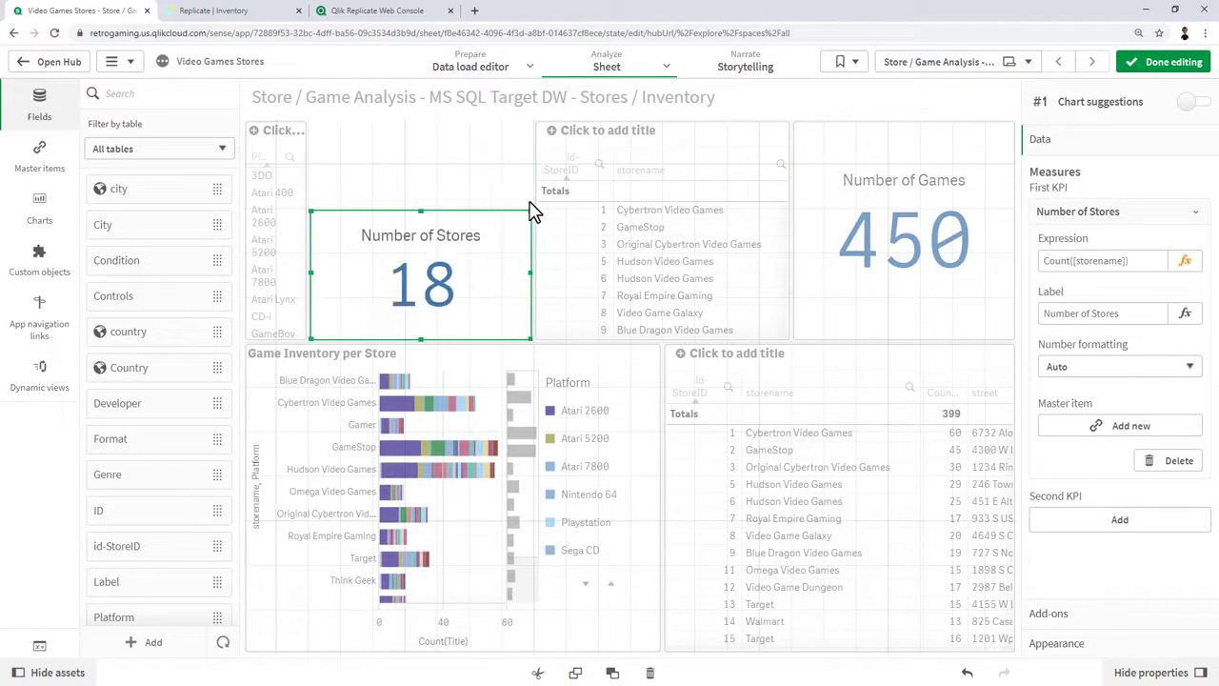
left_click(30, 229)
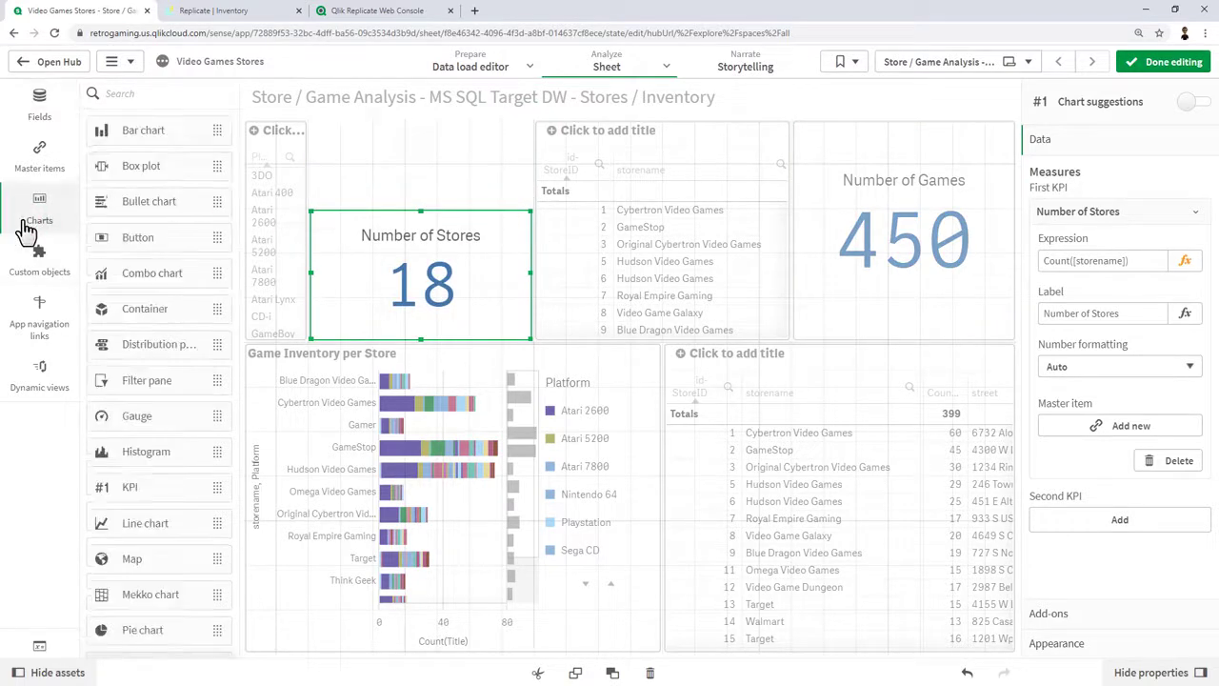
left_click_drag(128, 239, 439, 191)
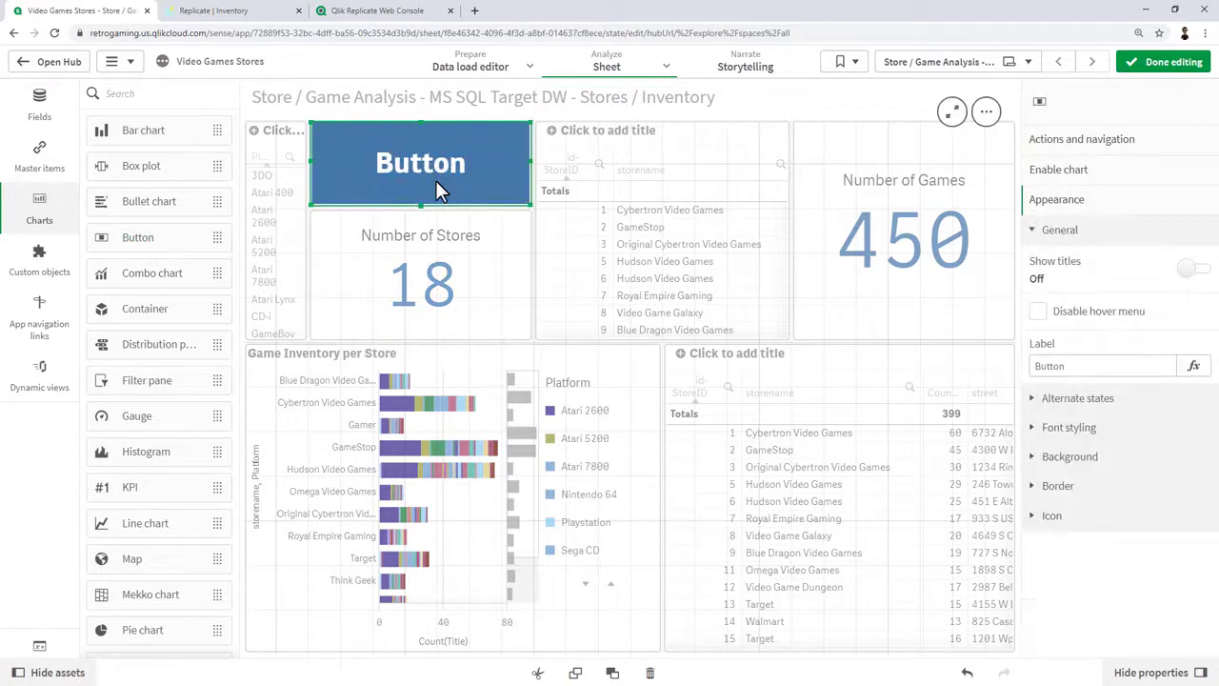
double_click(1167, 367)
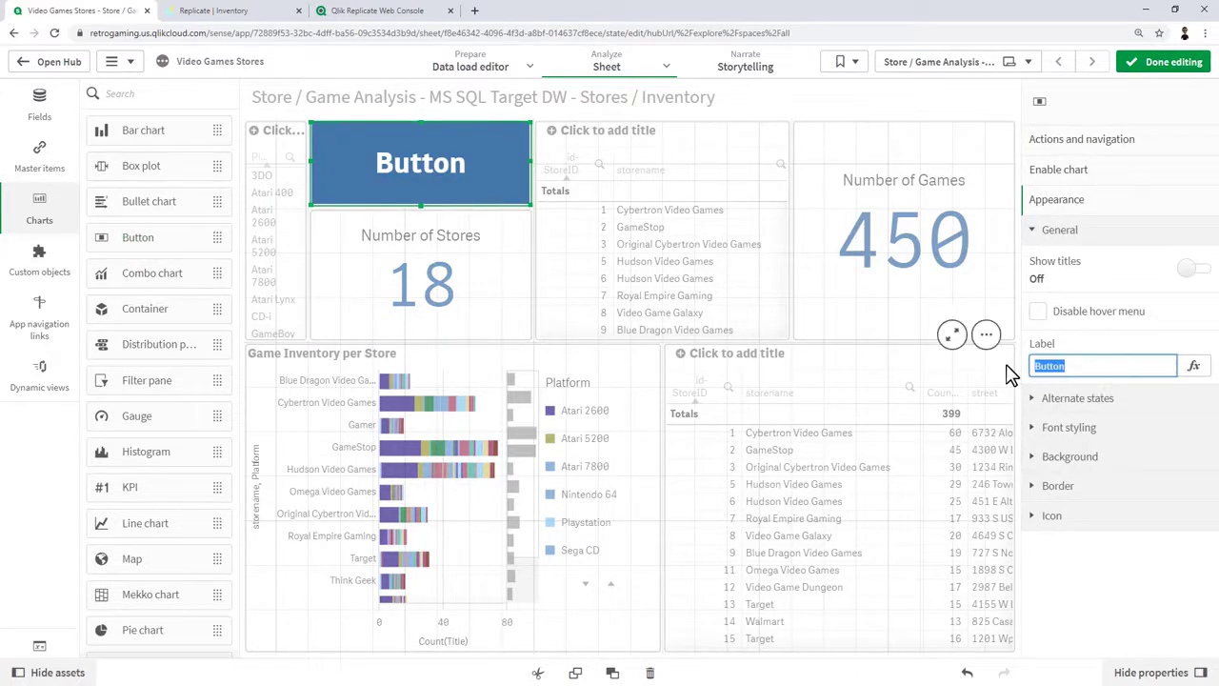
type("Reload")
key("Return")
Give the Reload button a Reload data action and finish editing the sheet.
left_click(1127, 142)
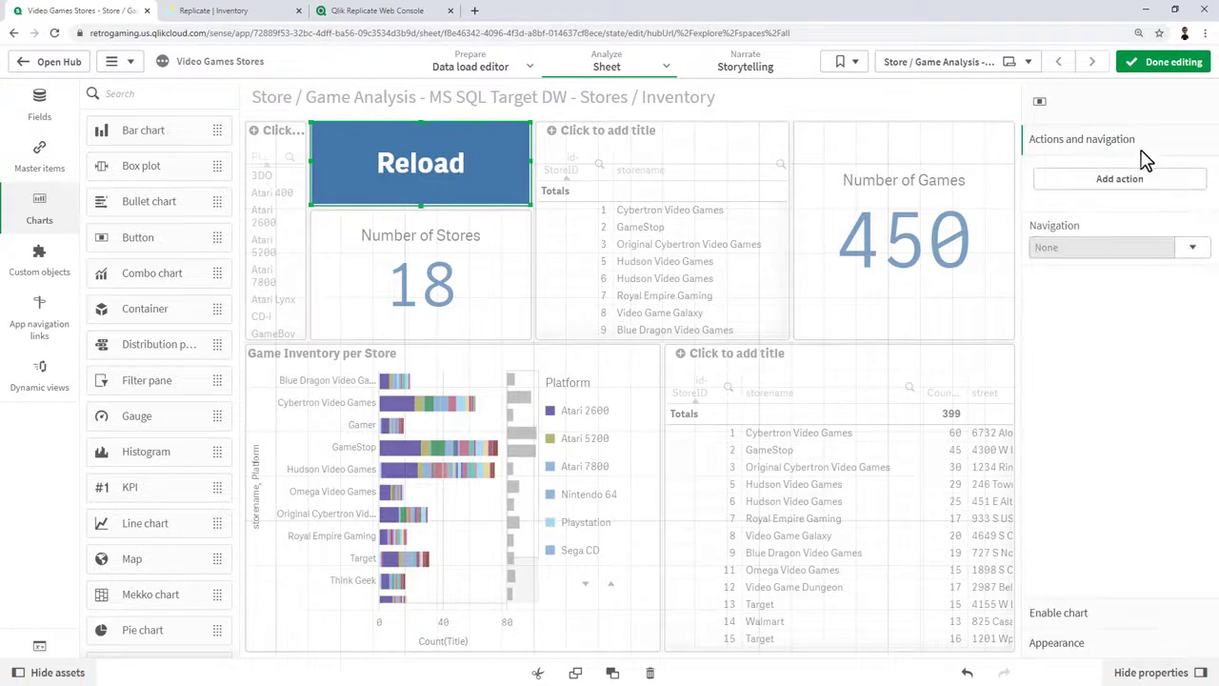
left_click(1175, 189)
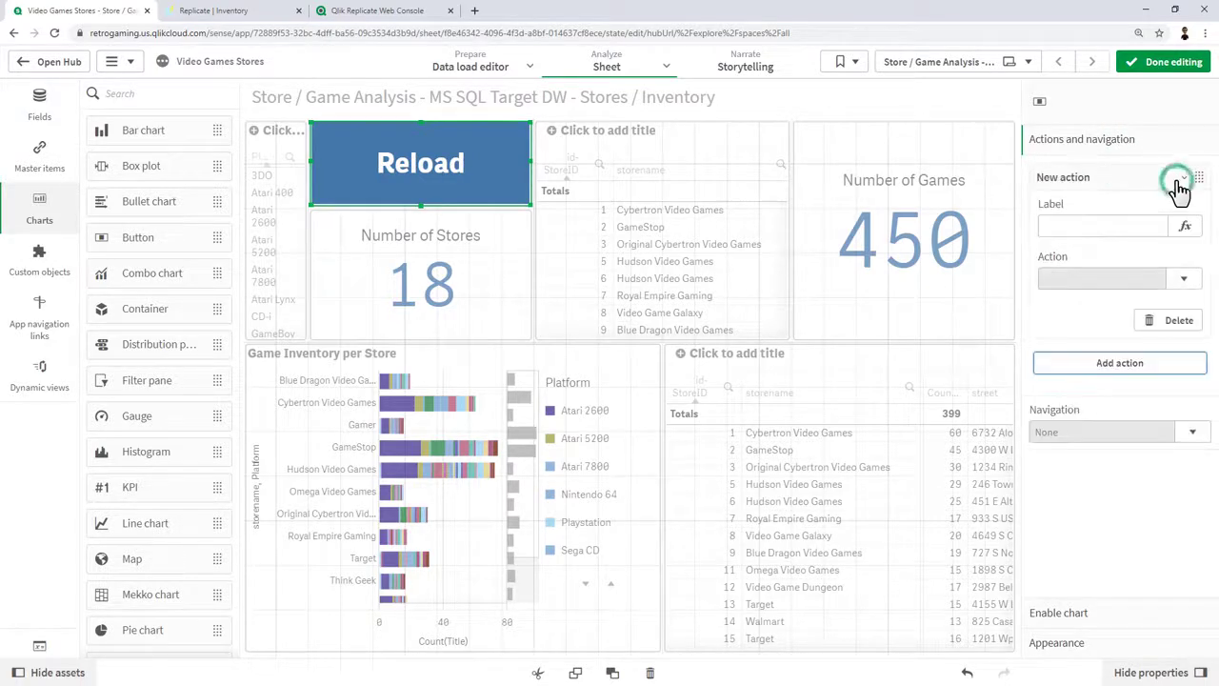
left_click(1188, 280)
left_click_drag(1206, 351, 1200, 504)
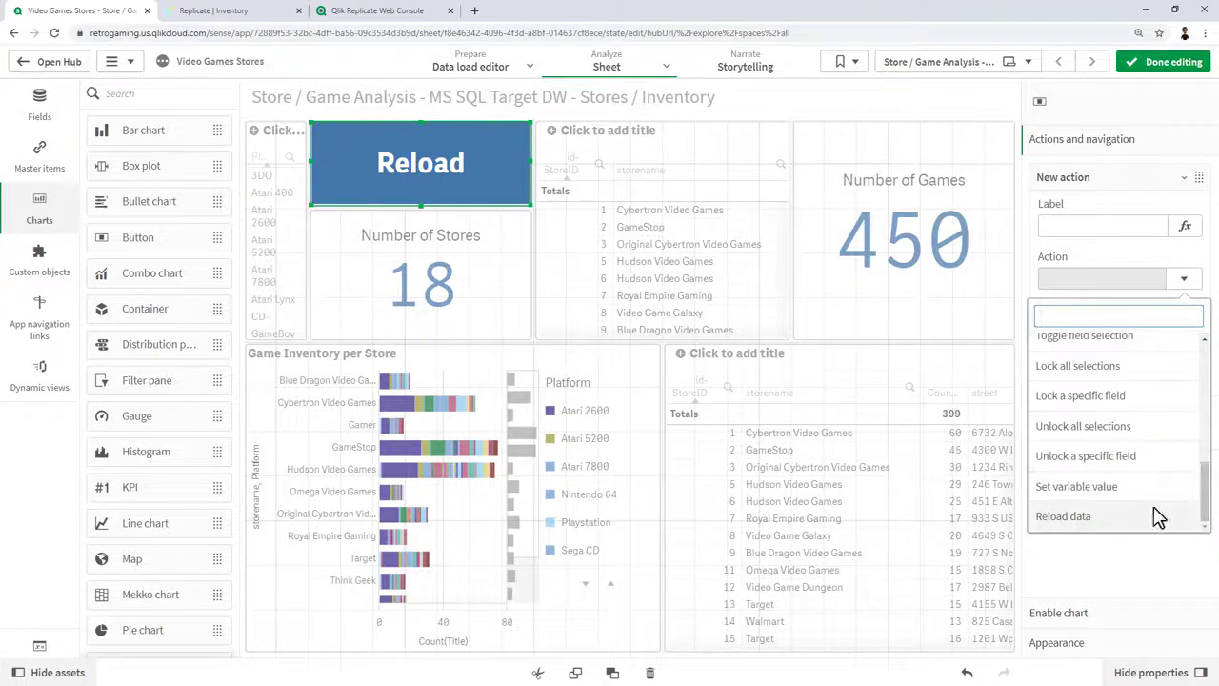
left_click(1113, 517)
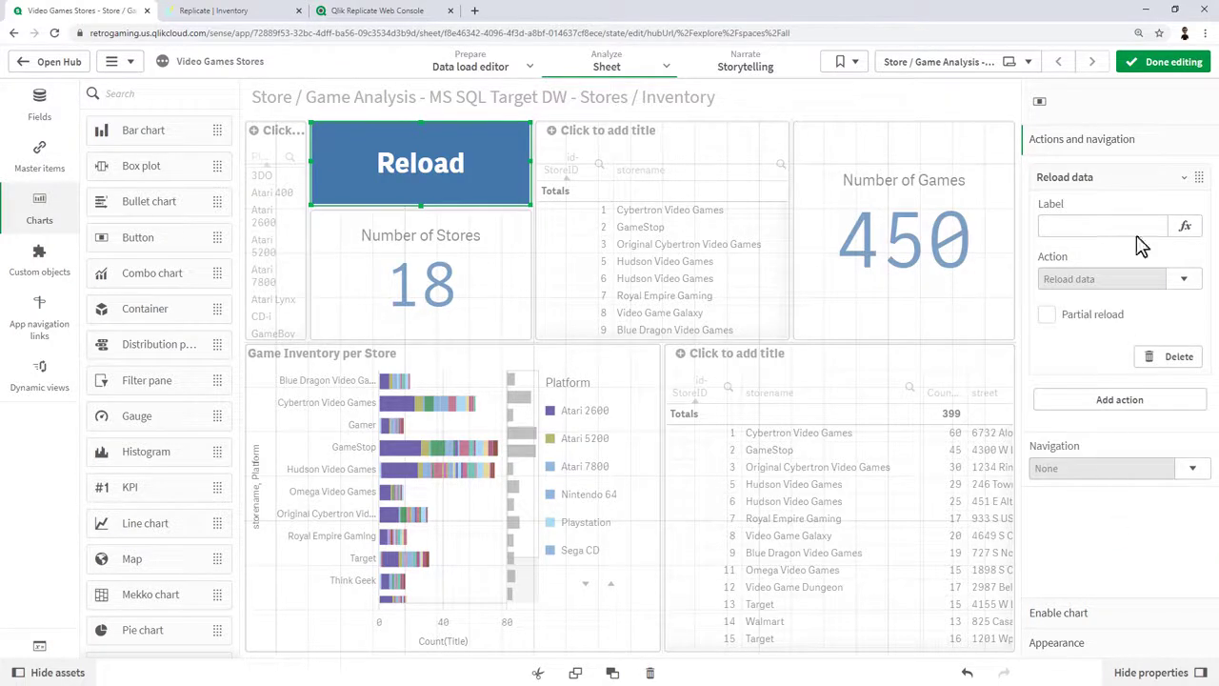
left_click(1168, 61)
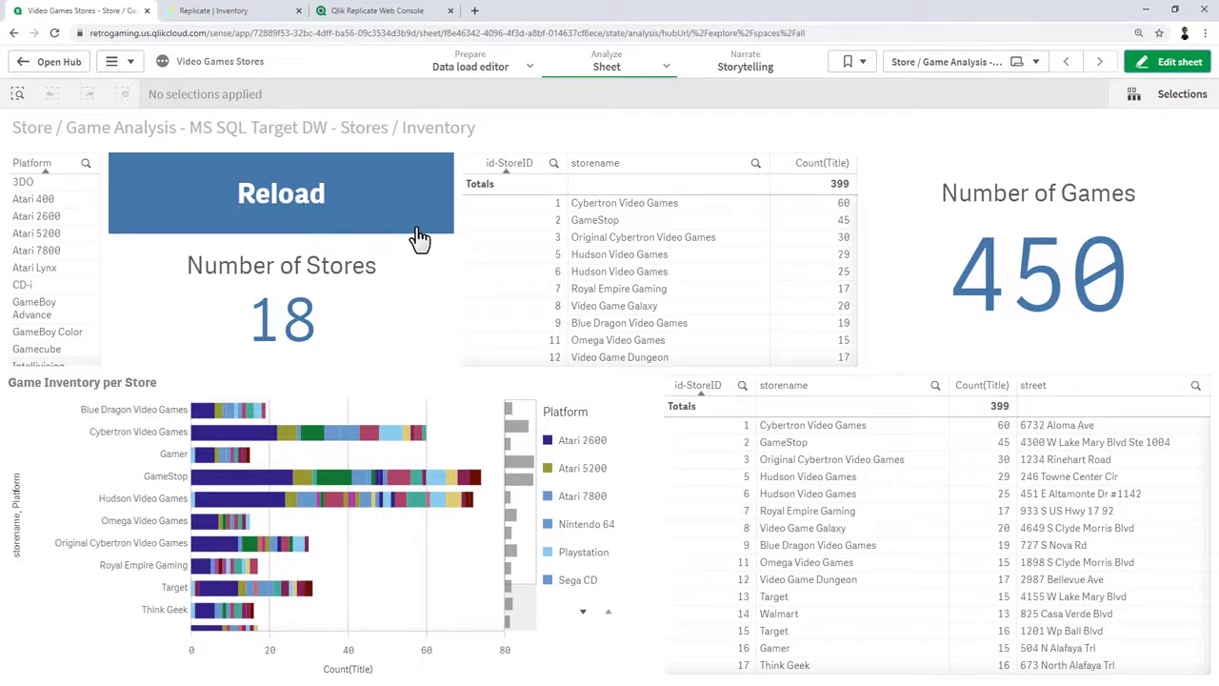
left_click(234, 13)
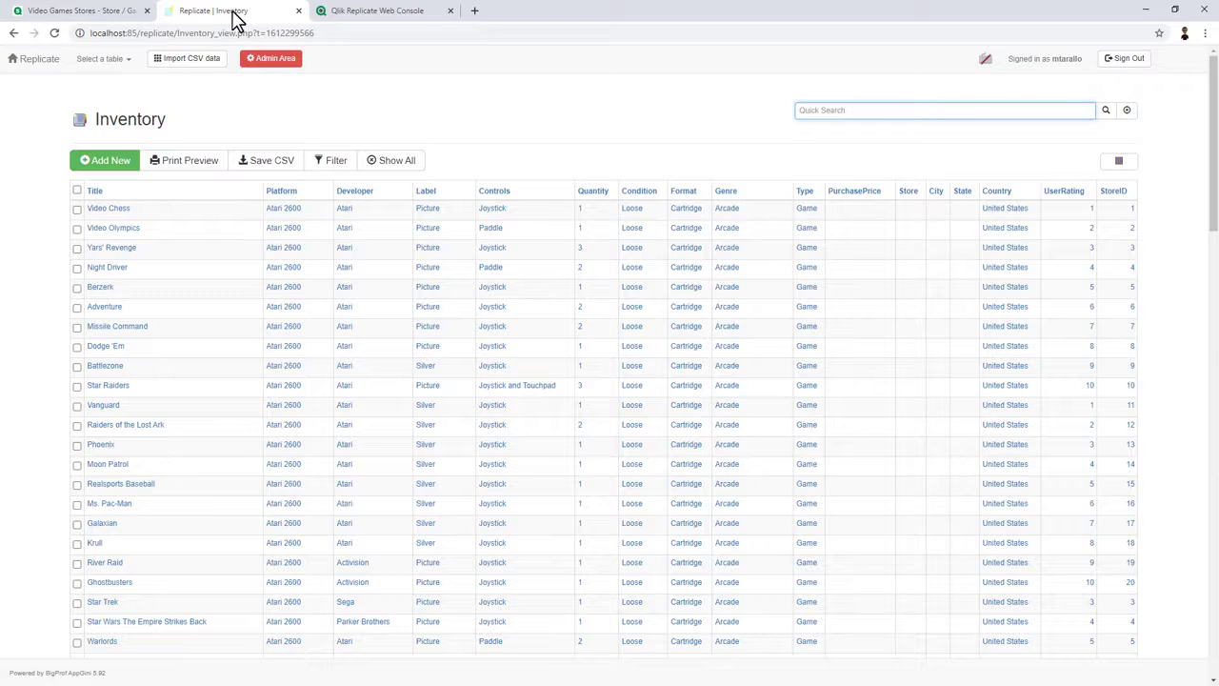
Upload video_game_inventory_NES.csv and import its 188 rows into the Inventory table.
left_click(193, 65)
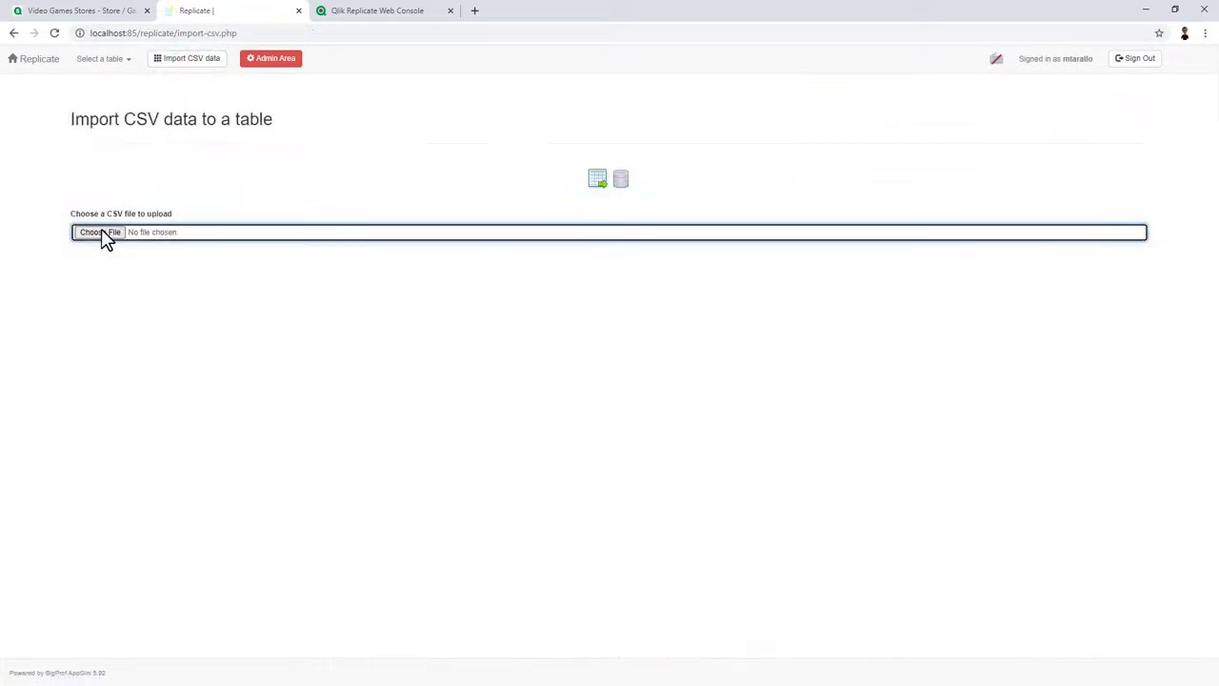
left_click(103, 233)
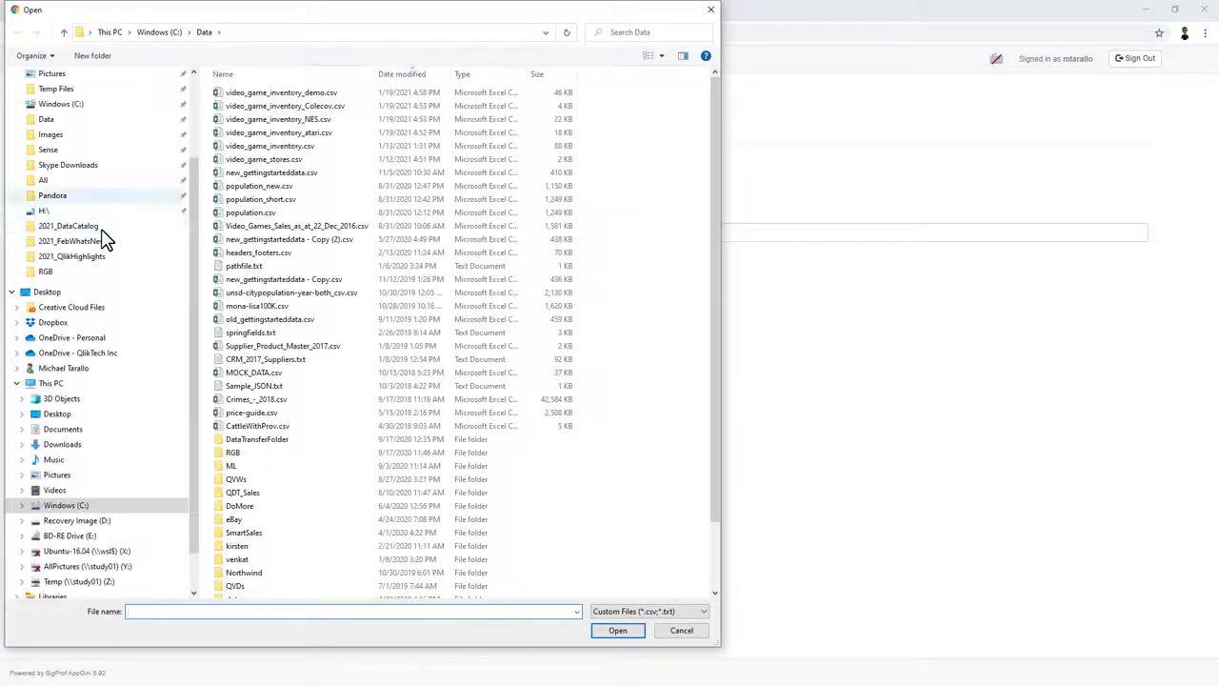
double_click(268, 123)
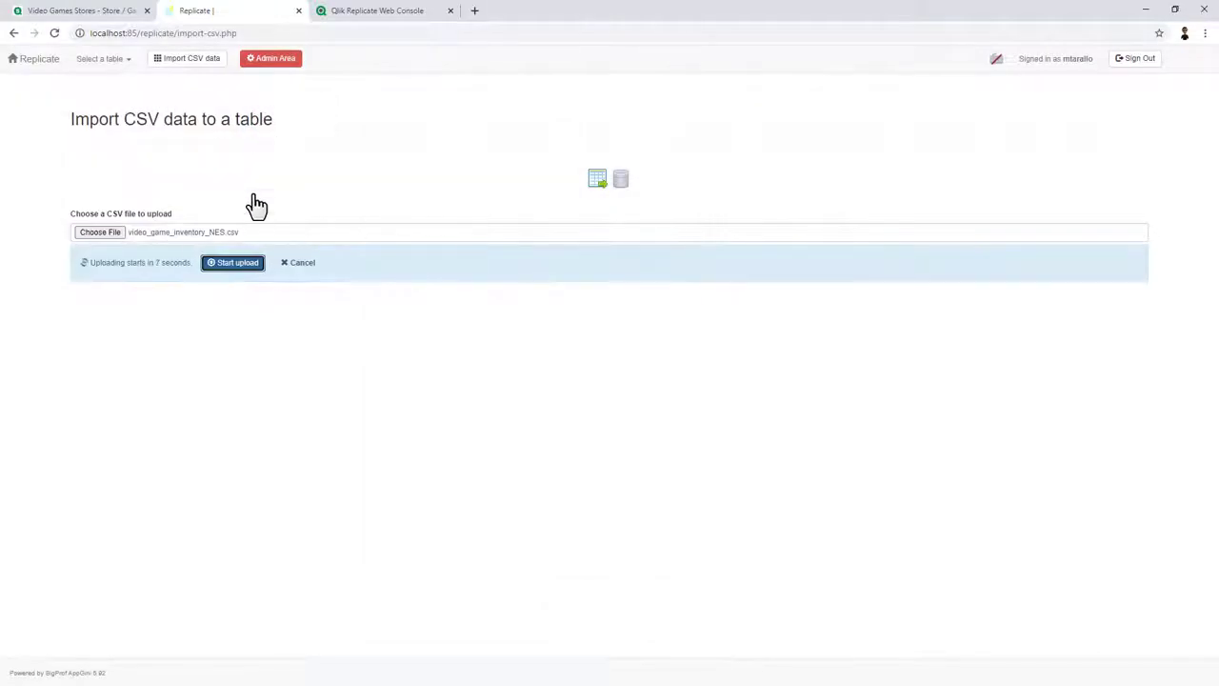
left_click(241, 268)
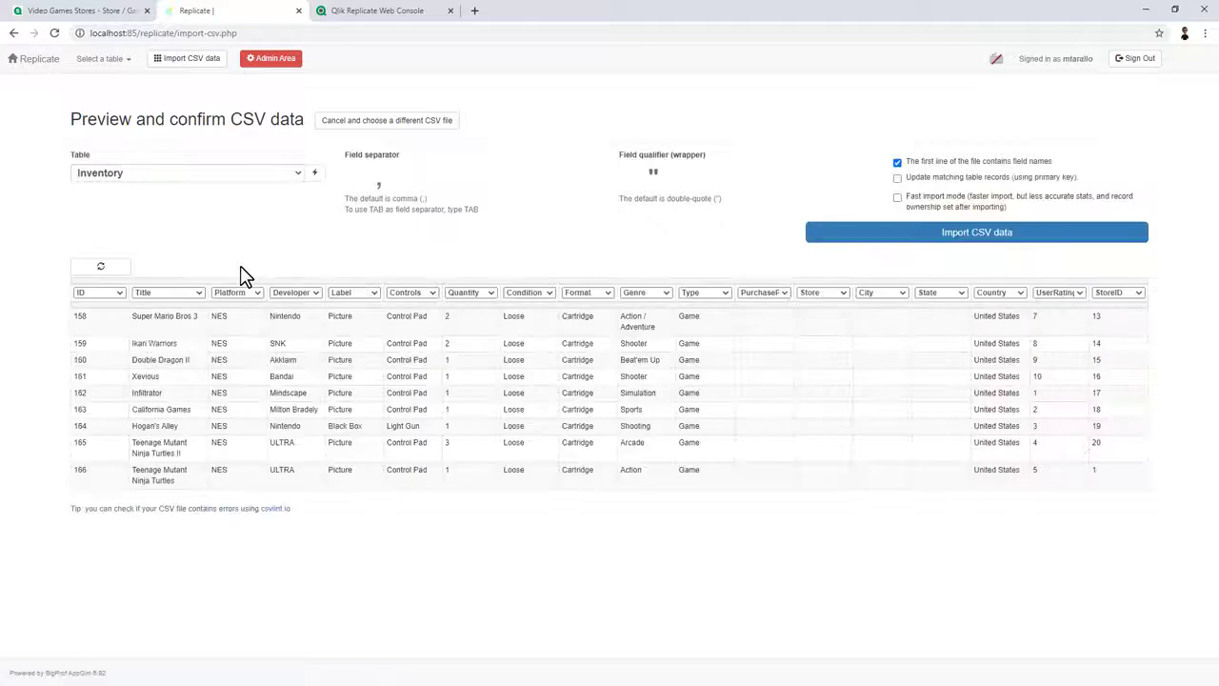
left_click(921, 240)
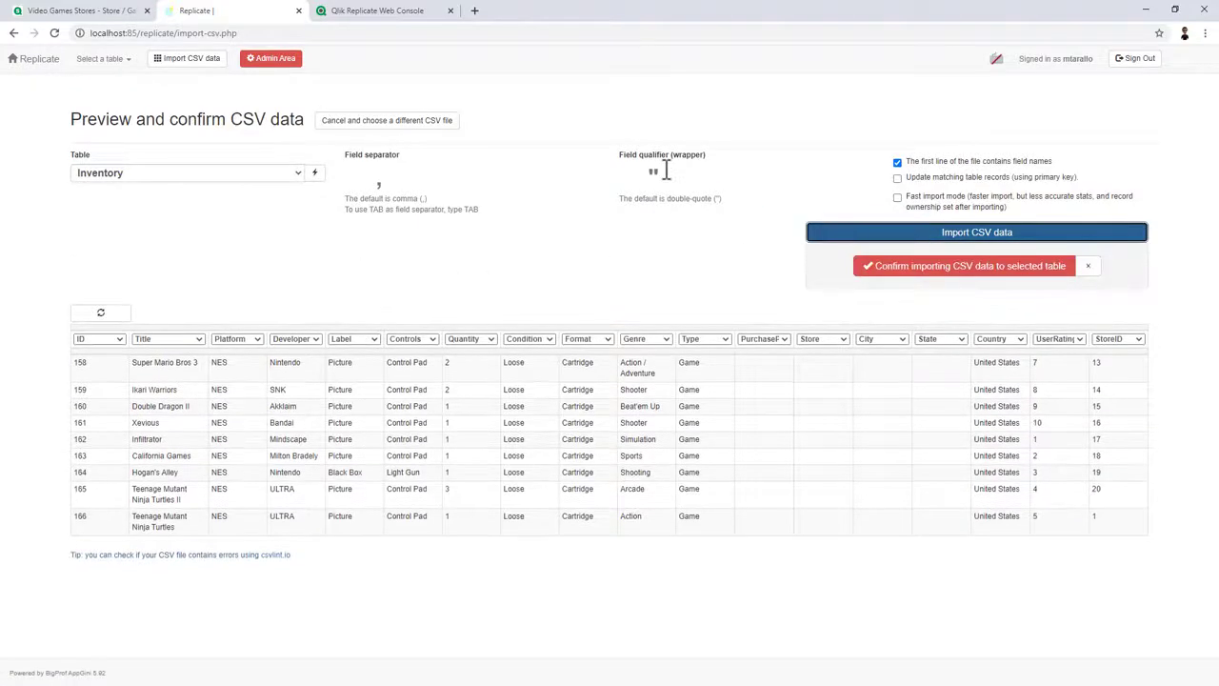
left_click(914, 269)
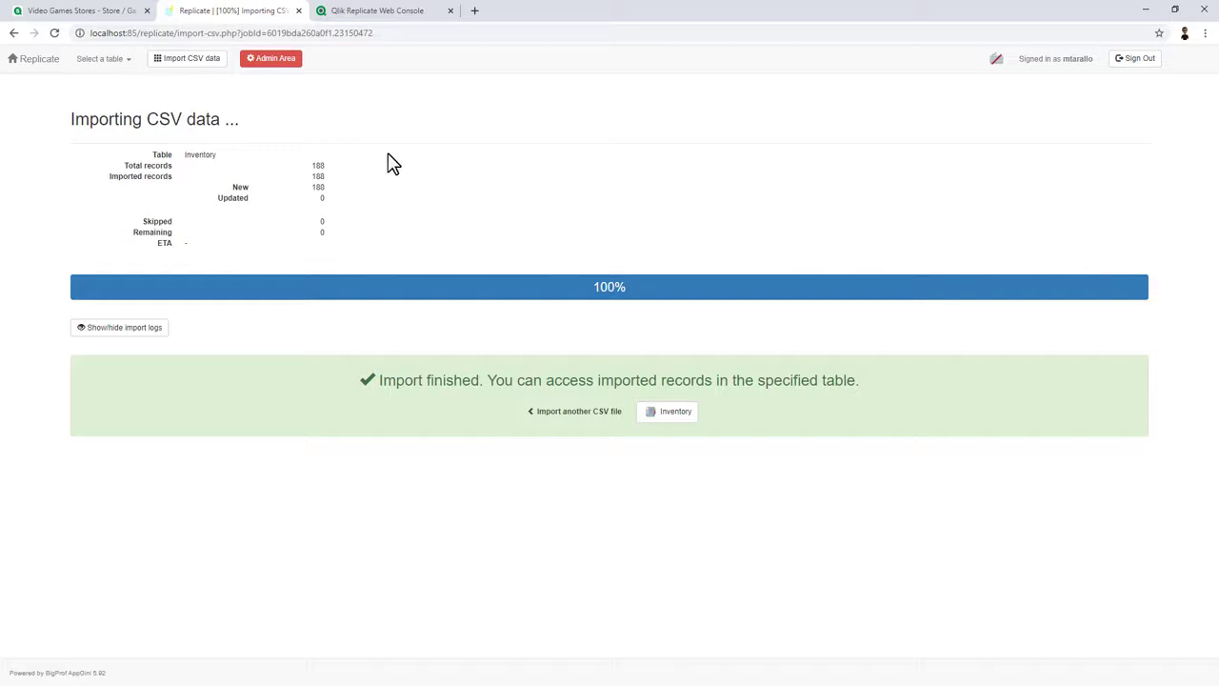
left_click(76, 12)
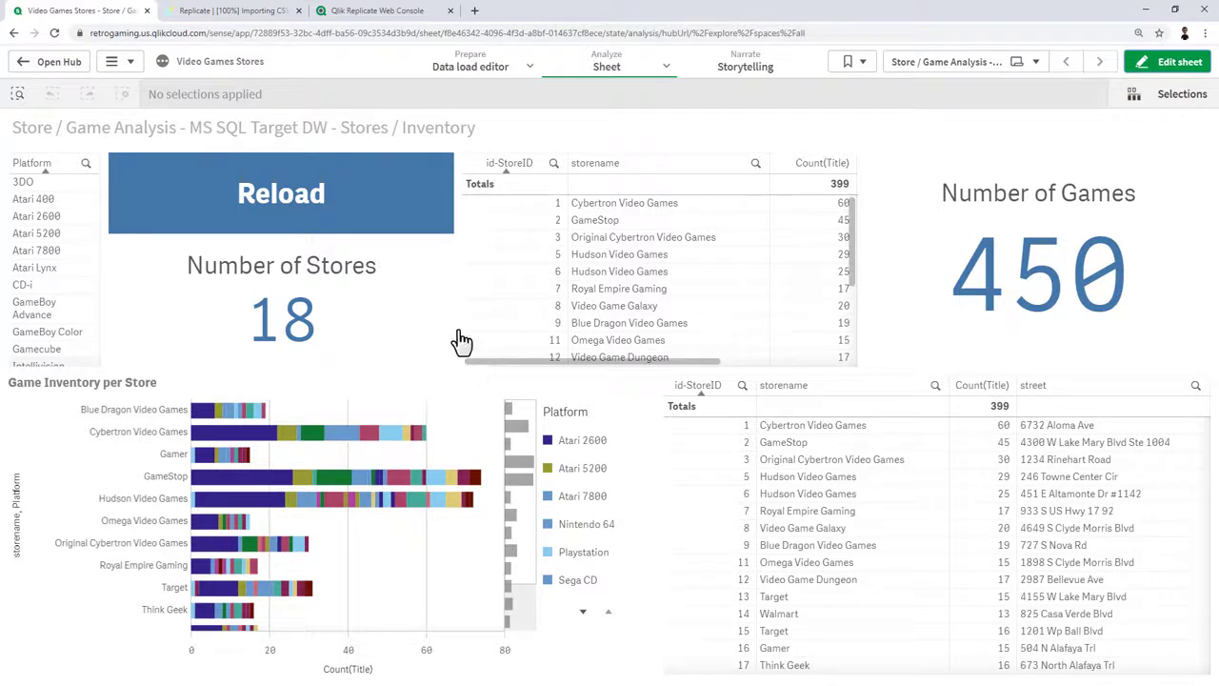
Reload the app data with the sheet's Reload button to pick up the new inventory.
left_click(341, 178)
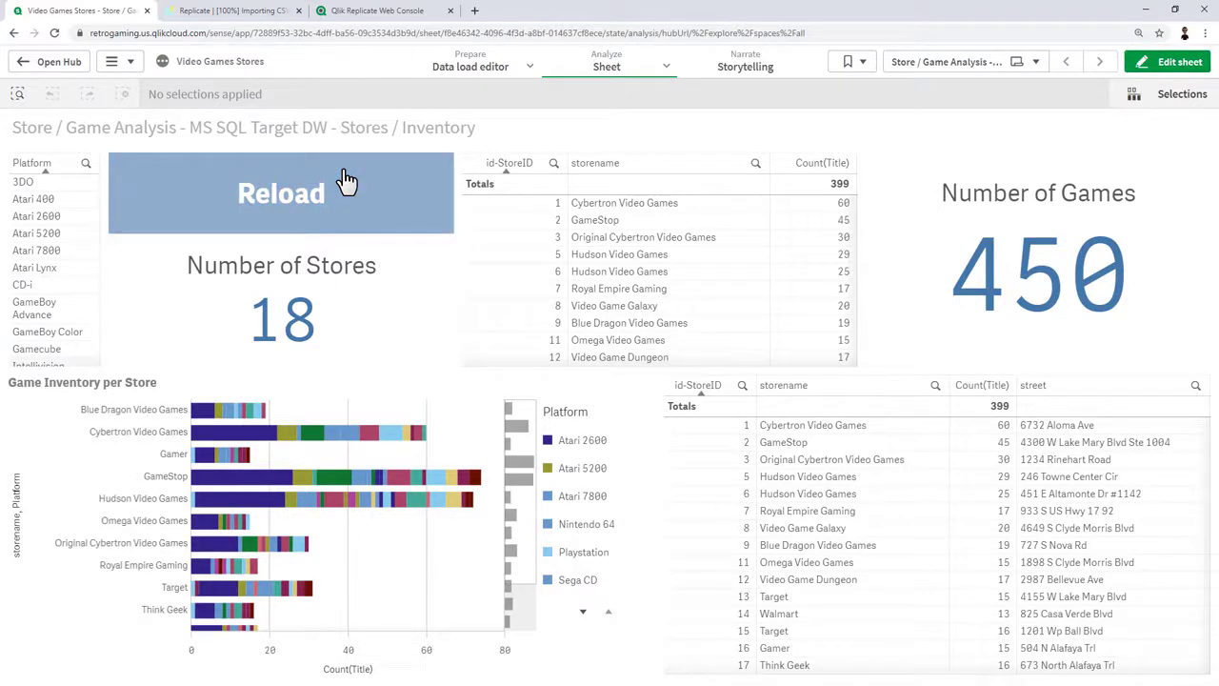